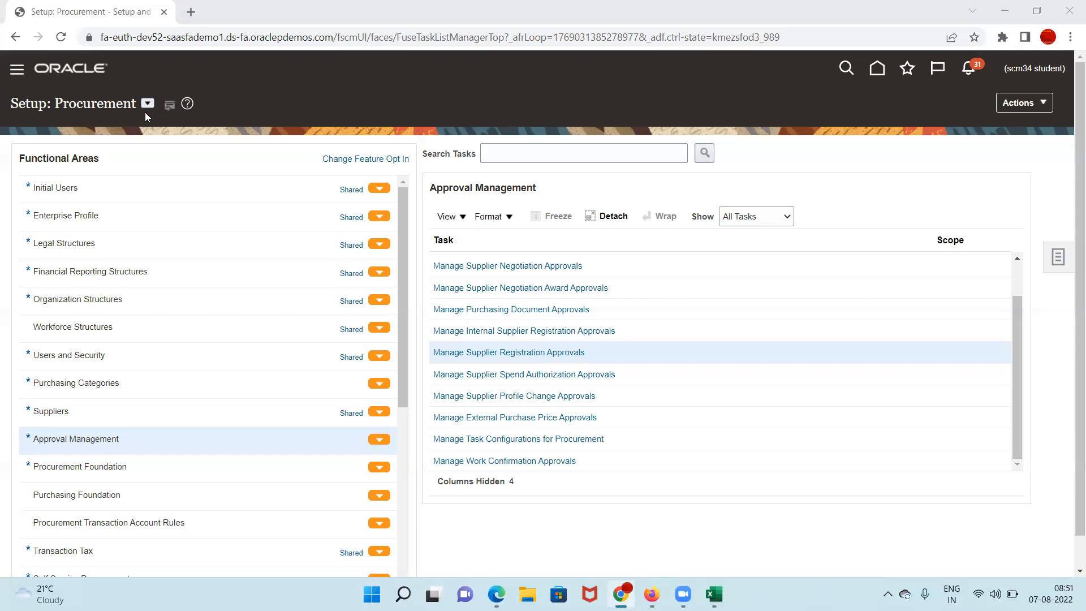
Step: Select Procurement Foundation to list its required tasks, such as Manage Procurement Agents and Payment Terms
left_click(171, 465)
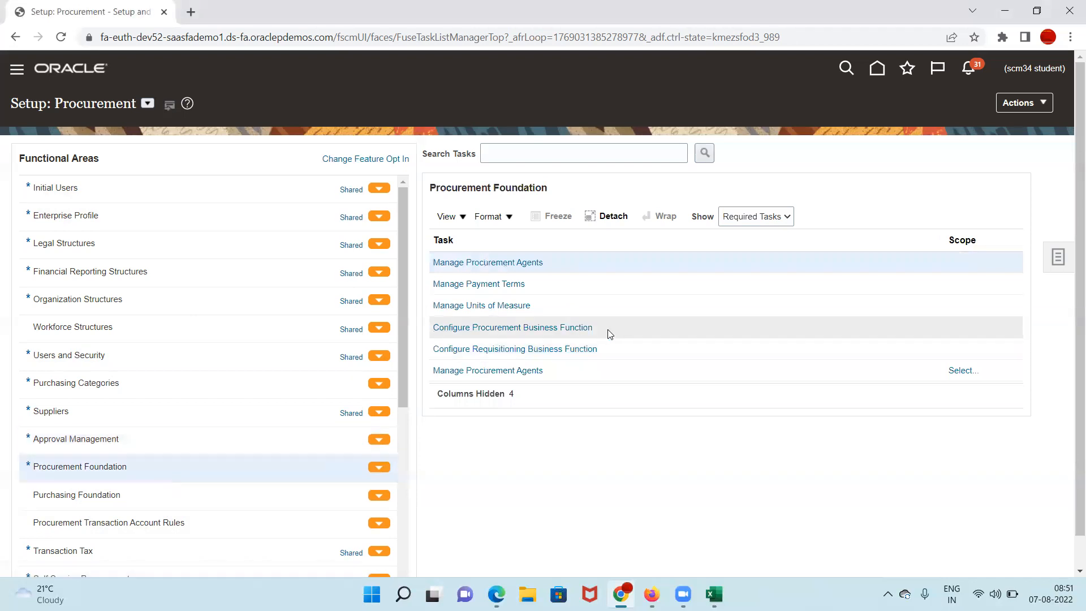
Step: Open Configure Procurement Business Function and choose US1 Business Unit as the default Procurement BU
left_click(560, 328)
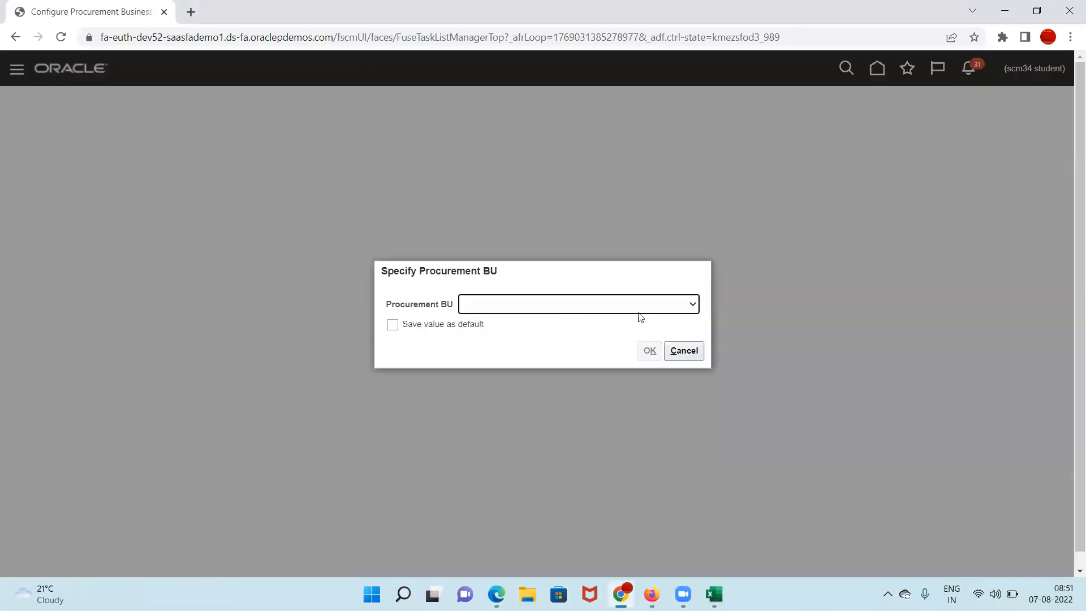
left_click(640, 307)
type("US1 Business Unit")
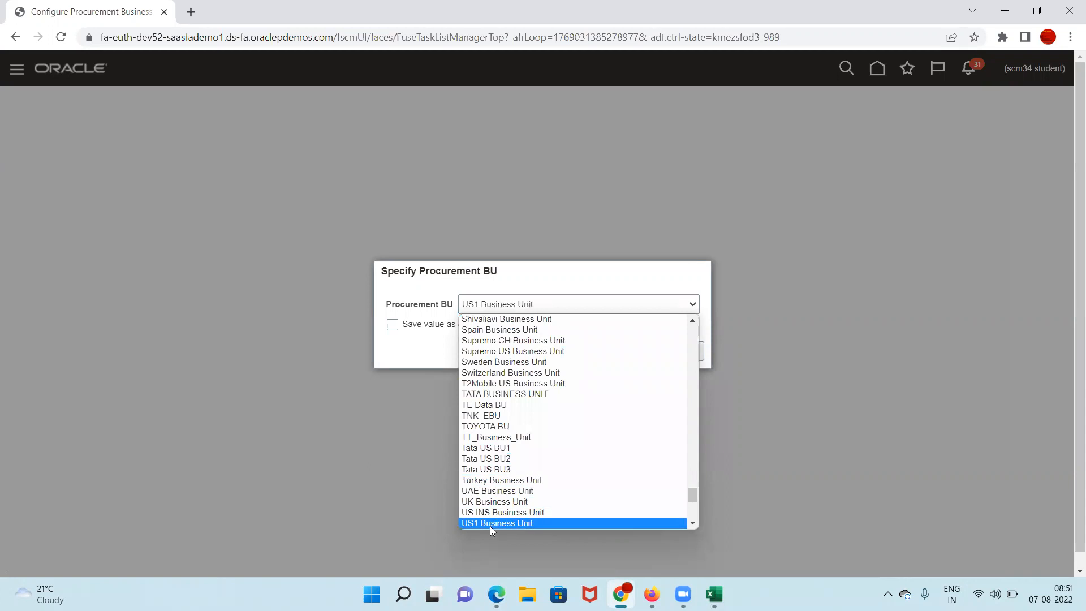
left_click(490, 523)
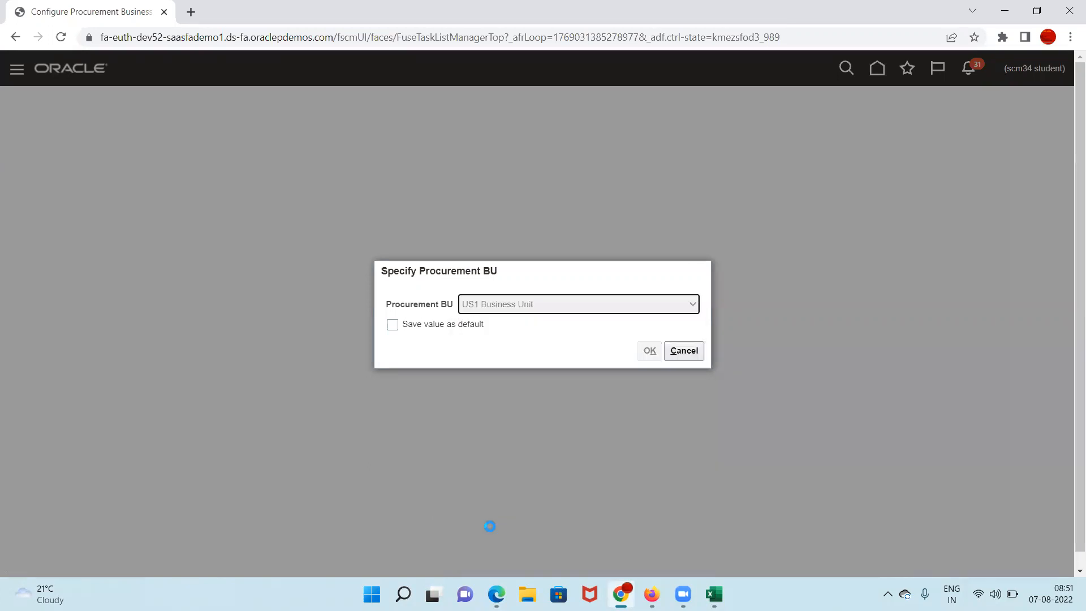
left_click(391, 327)
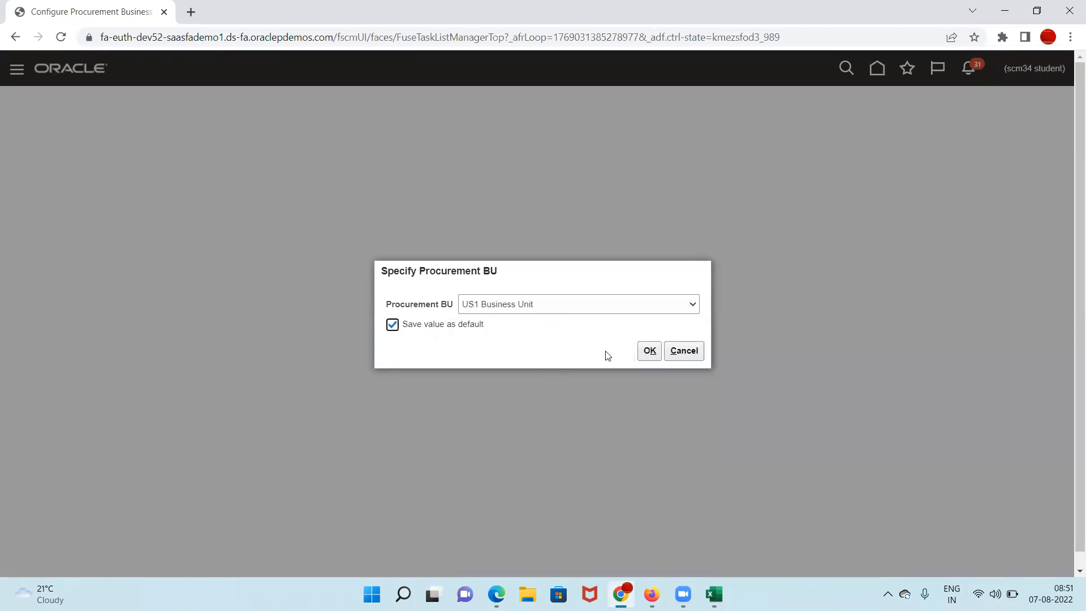
Step: Confirm US1 Business Unit and highlight the Prospective and Spend Authorized Supplier Registration URLs
left_click(649, 351)
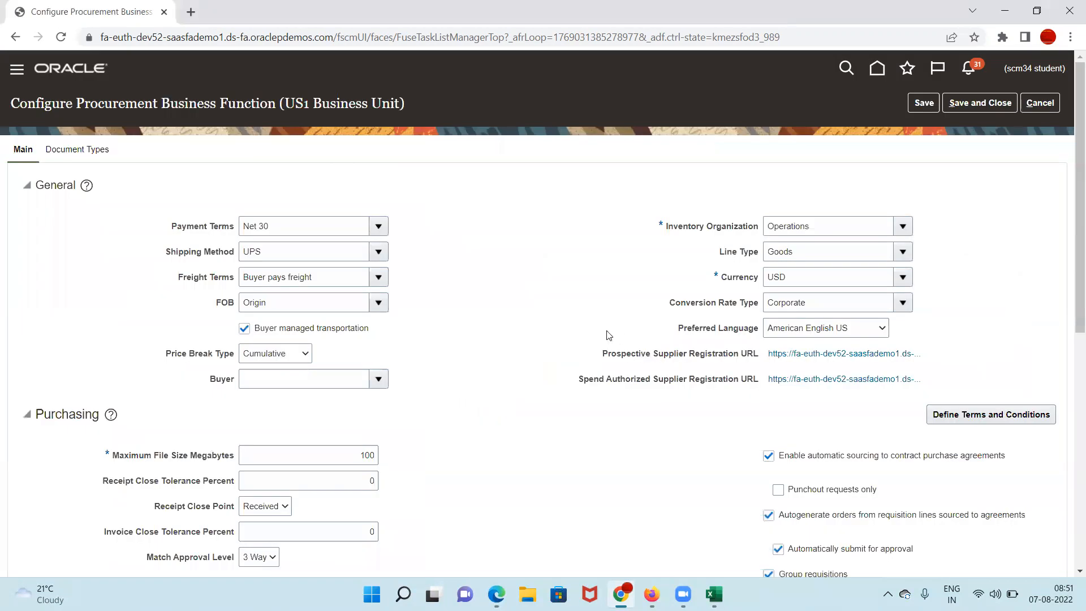
left_click_drag(603, 356, 934, 354)
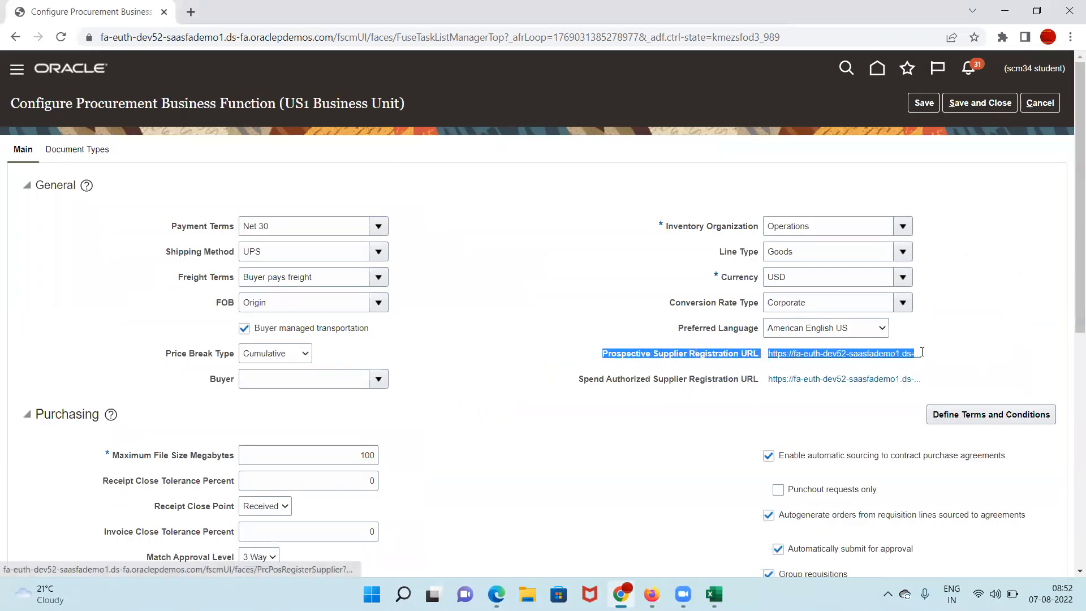
left_click(602, 386)
left_click_drag(602, 385, 921, 381)
Step: Emphasize the registration labels and BU title, then open the Prospective Supplier Registration URL in a new tab
left_click_drag(593, 361, 651, 354)
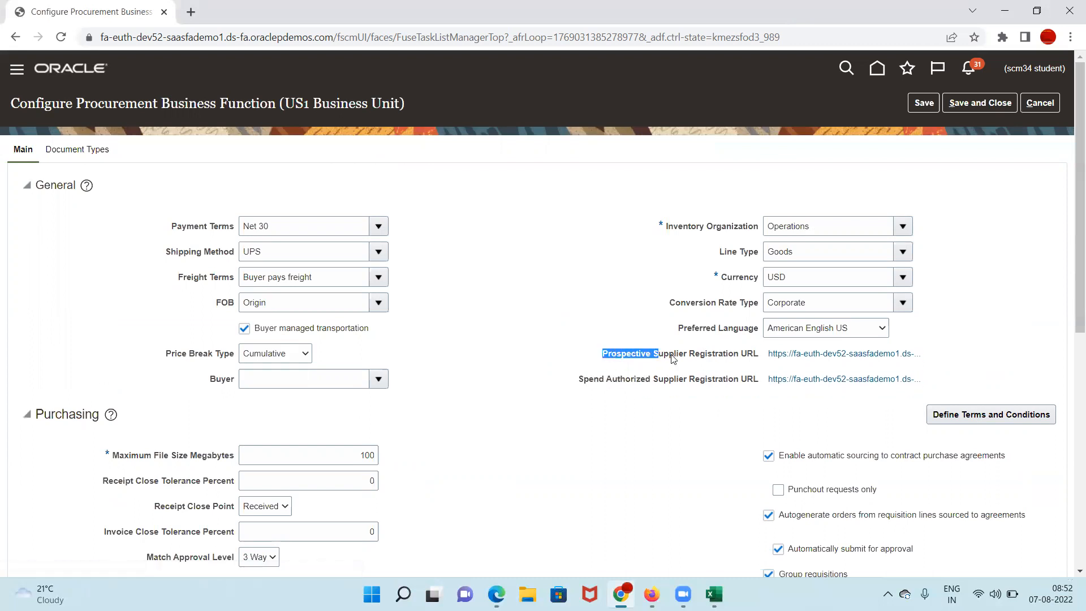
left_click(581, 385)
left_click_drag(581, 384, 720, 380)
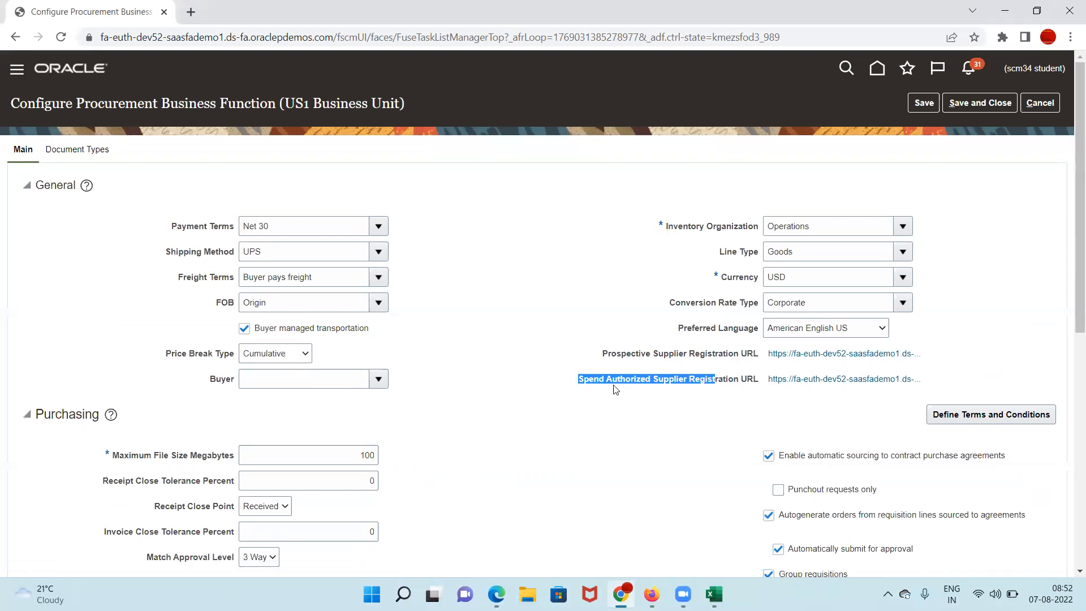
left_click(566, 385)
left_click_drag(618, 384, 669, 381)
left_click_drag(285, 105, 400, 104)
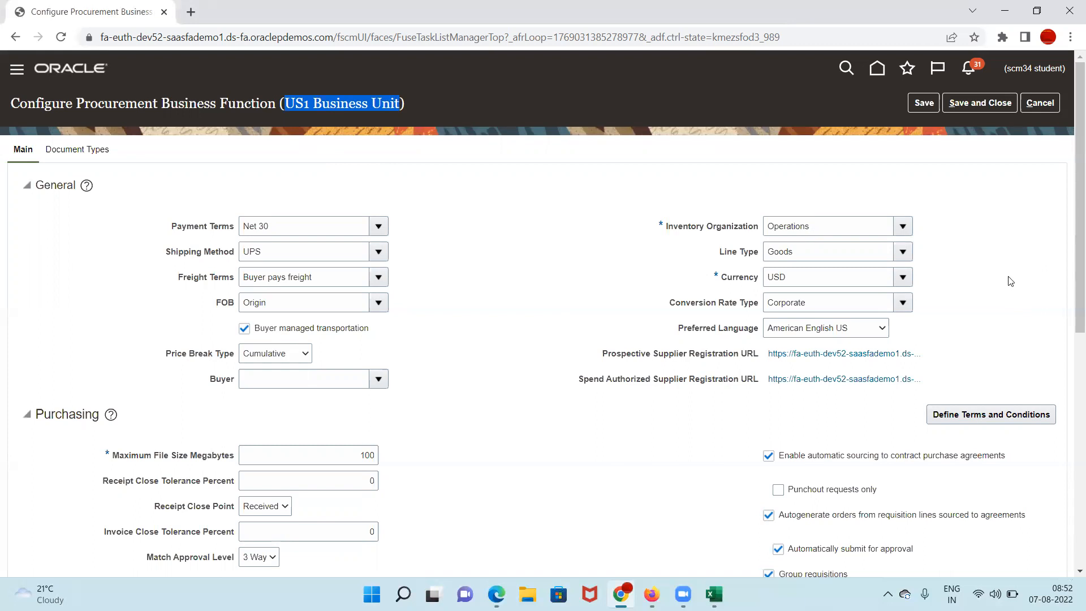
left_click(853, 357)
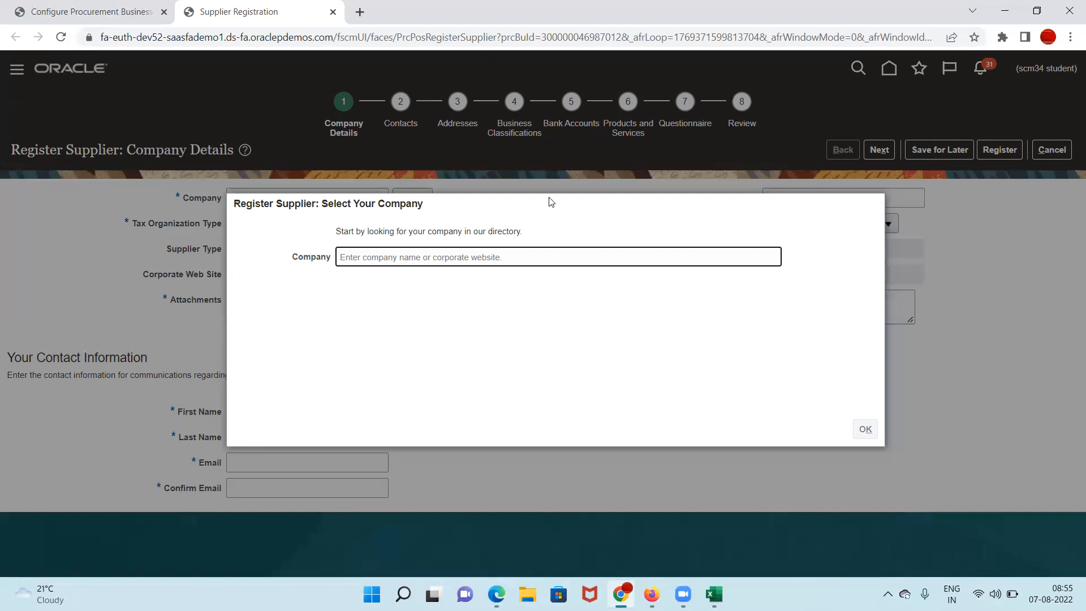
Step: Cancel the business function settings without saving and close the Supplier Registration tab
left_click(73, 11)
left_click(1051, 104)
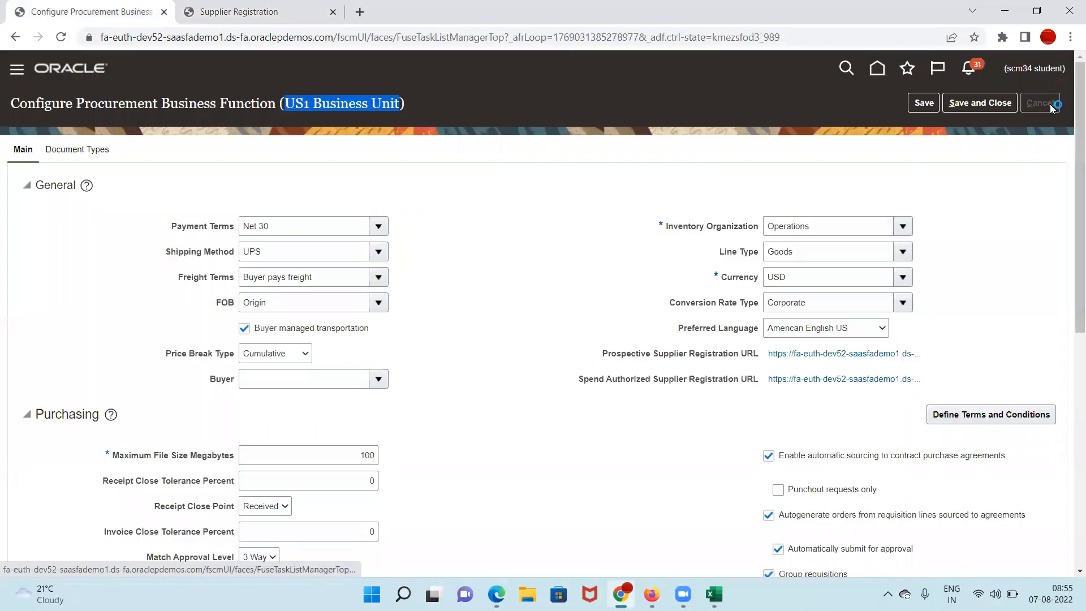
left_click(333, 11)
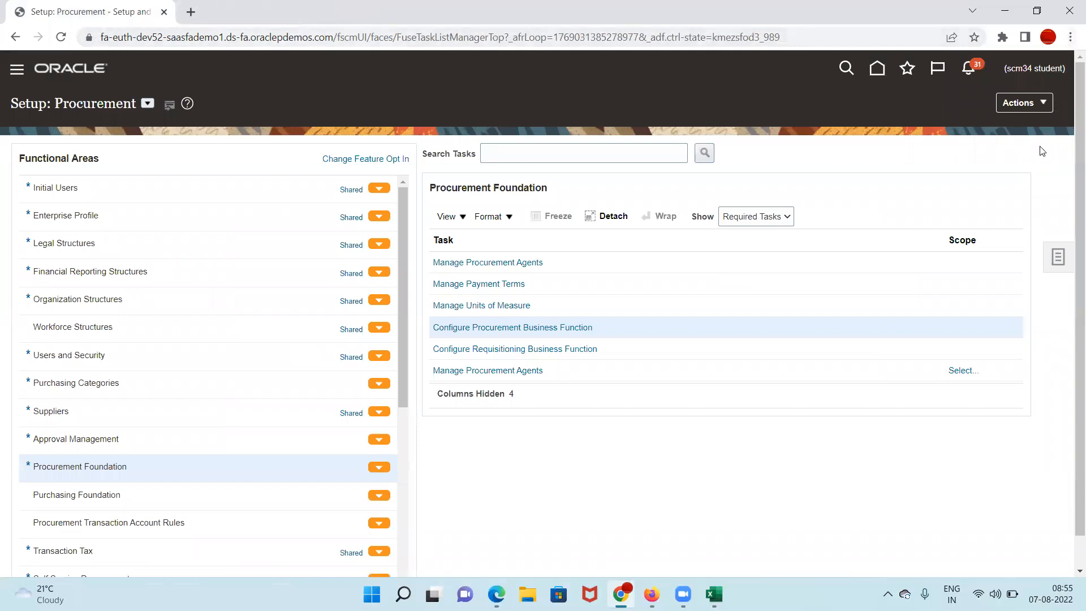
Step: Confirm the setup offering stays Procurement and scroll through the Functional Areas list
left_click(148, 103)
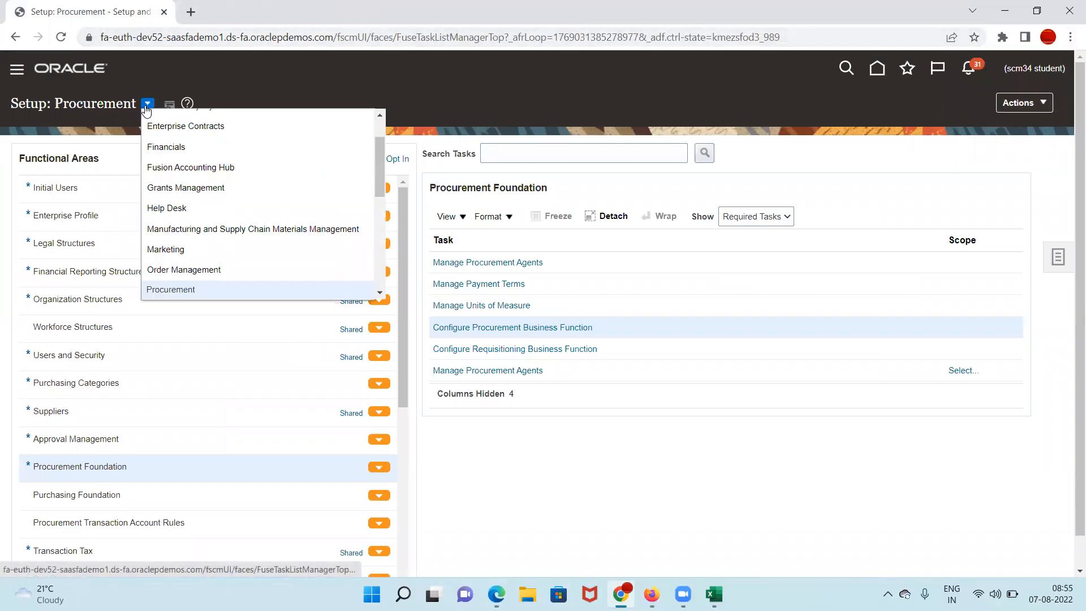
scroll(228, 242, "down", 3)
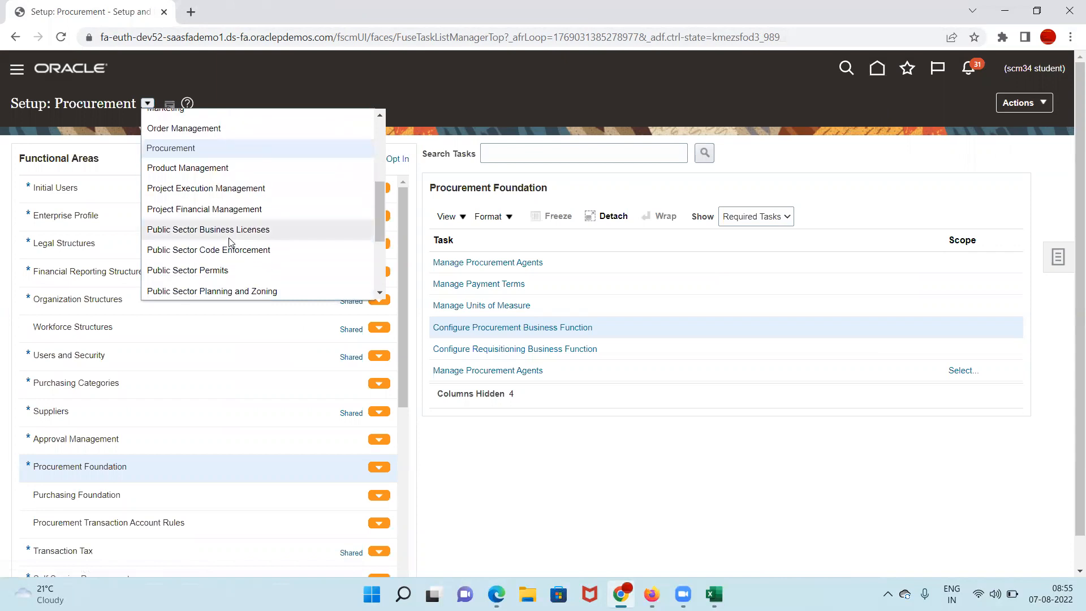
left_click(470, 98)
scroll(207, 382, "down", 5)
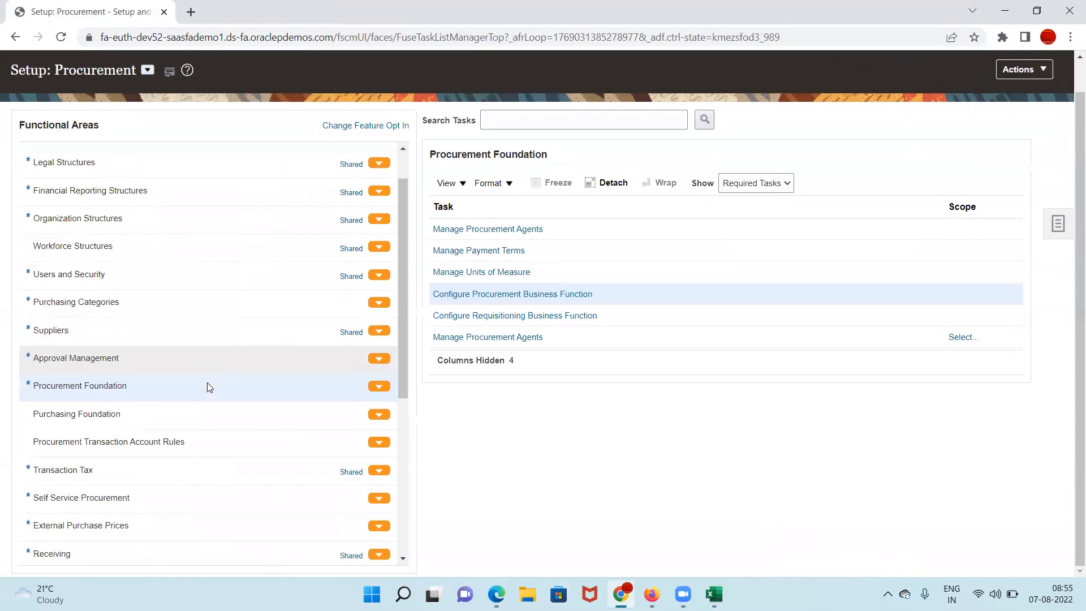
scroll(136, 501, "down", 1)
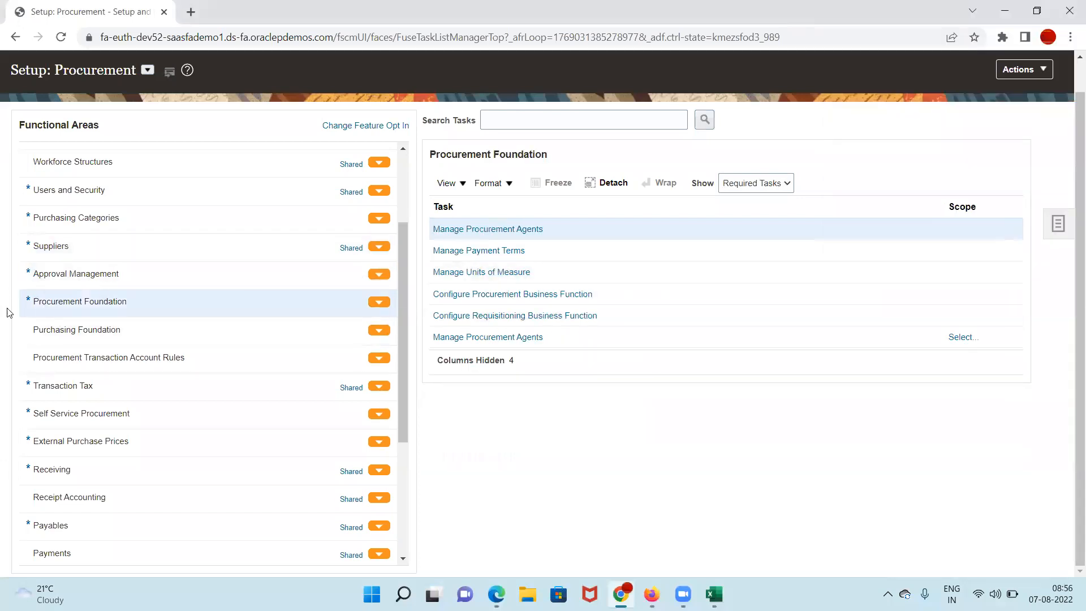
Step: Show All Tasks for the Suppliers functional area and scroll down the task table
left_click(79, 245)
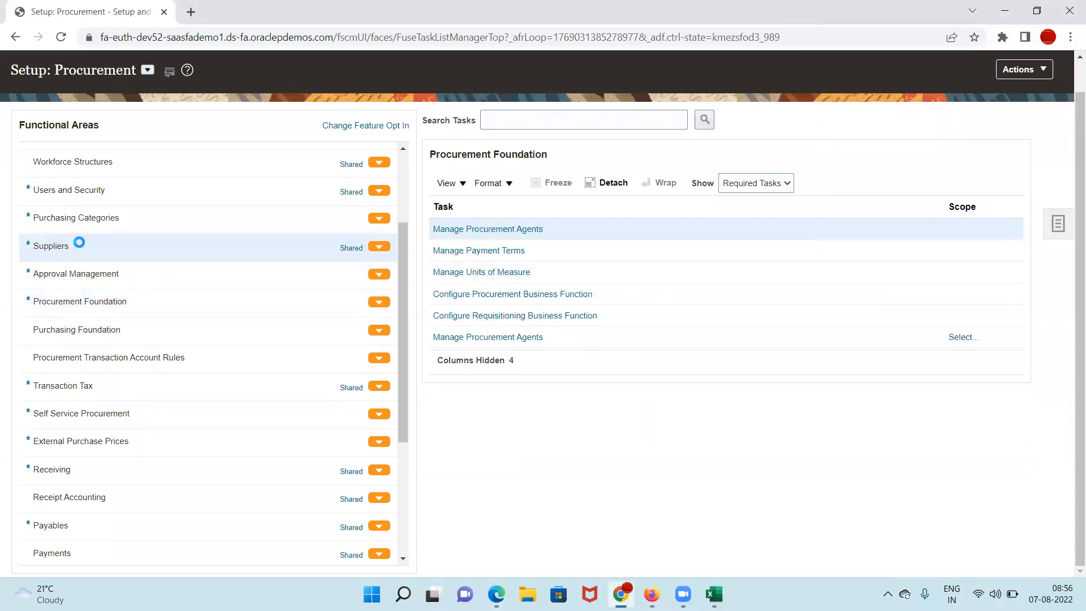
left_click(788, 183)
left_click(749, 197)
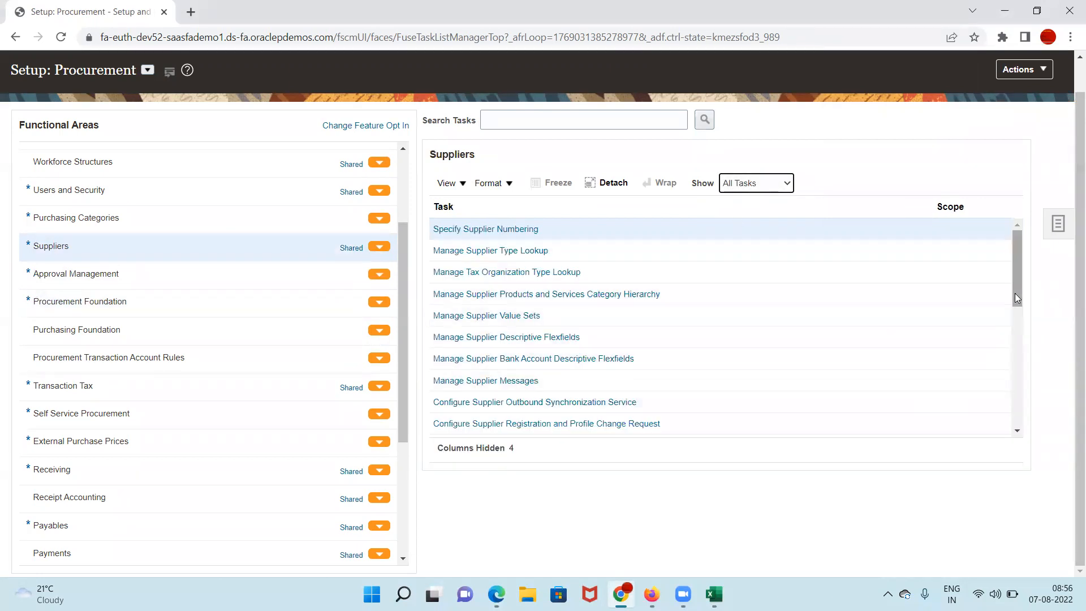
left_click_drag(1016, 299, 1019, 306)
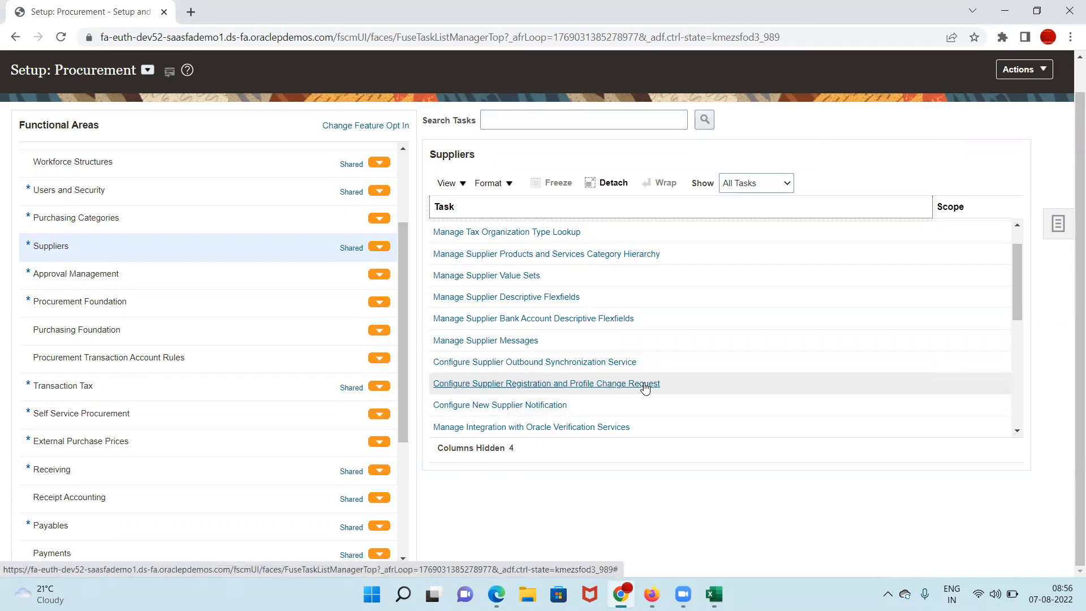
Step: Open Configure Supplier Registration and review the Prospective Contact User Account setting, leaving it Required
left_click(567, 384)
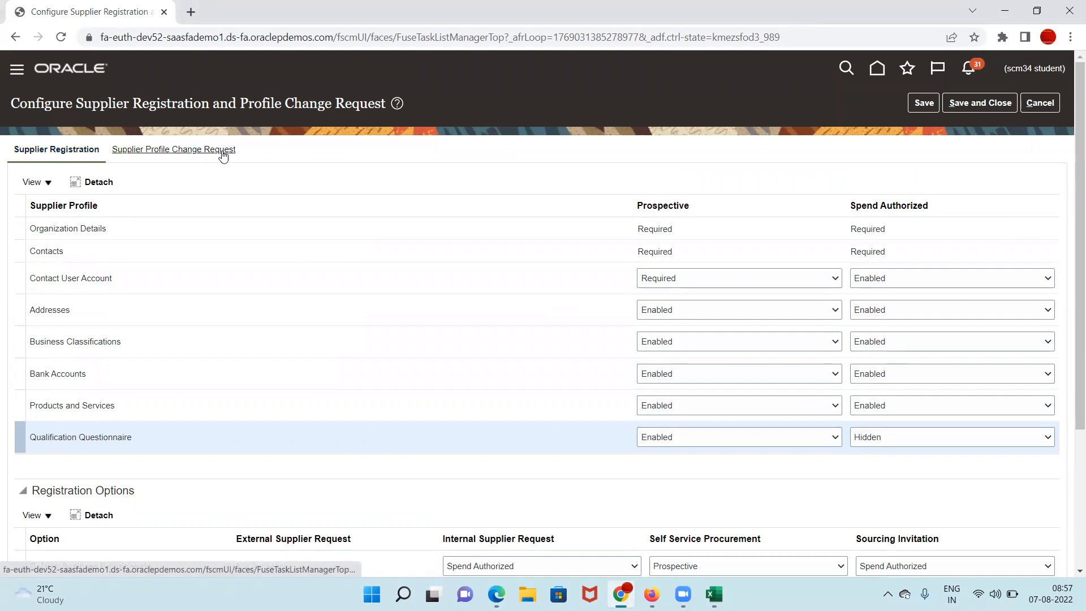
scroll(227, 154, "down", 3)
scroll(232, 156, "down", 1)
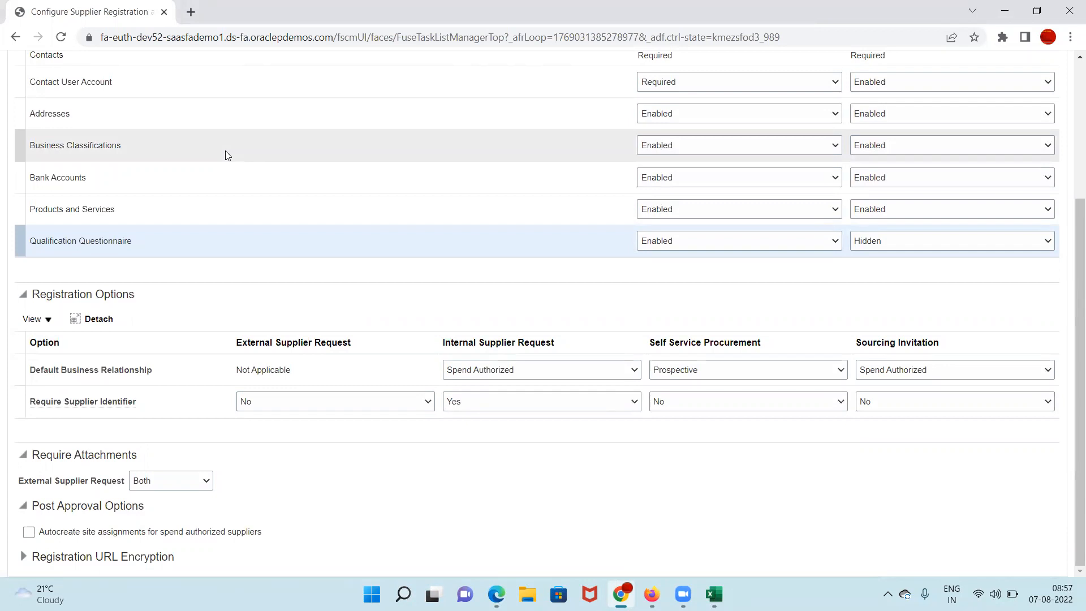
scroll(293, 247, "up", 4)
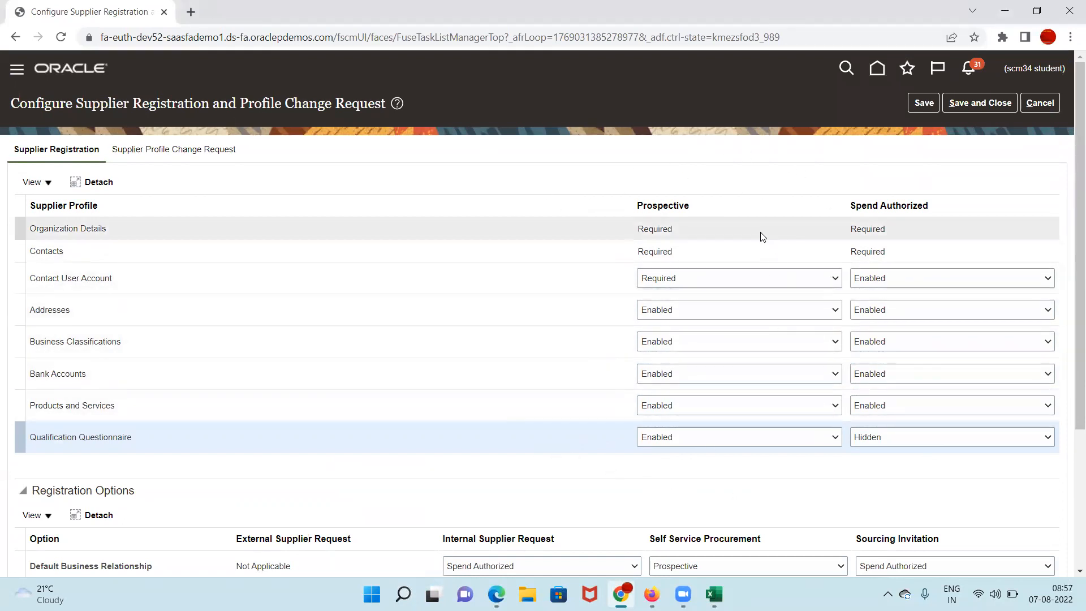
left_click(762, 285)
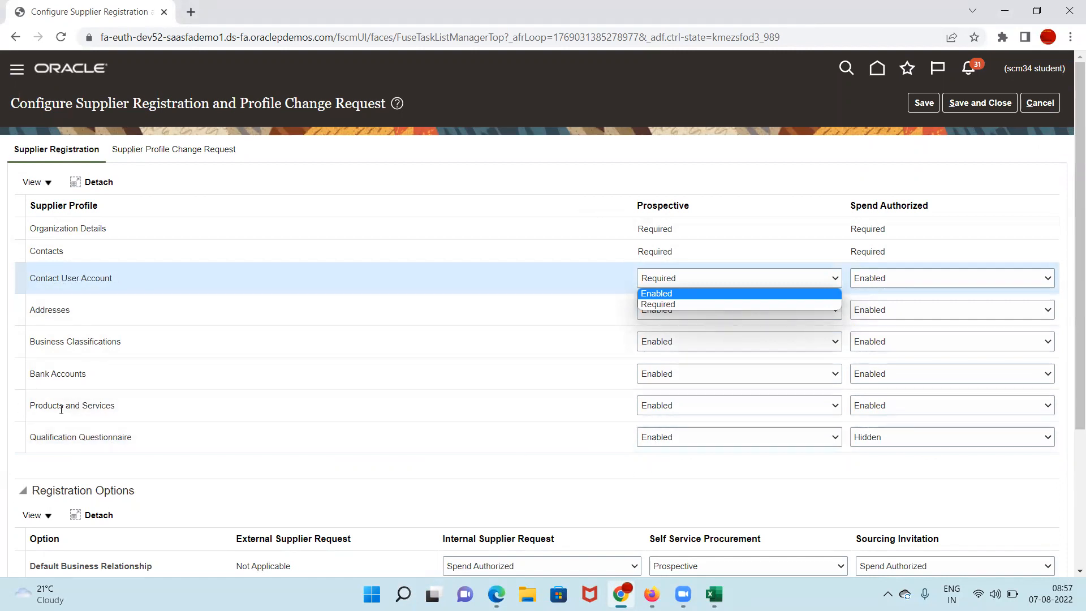
left_click(732, 411)
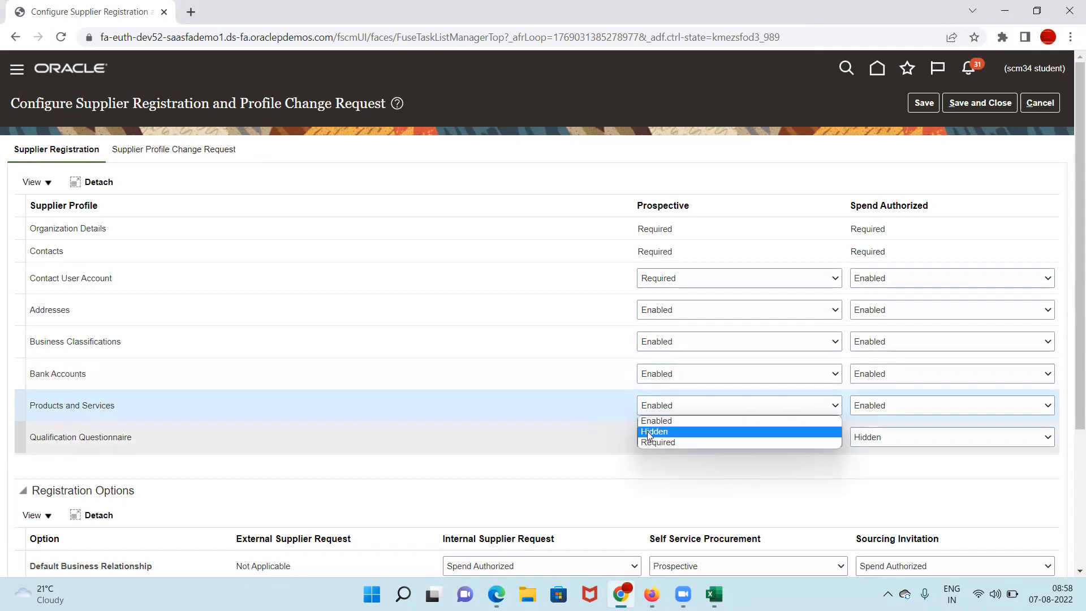
left_click(191, 403)
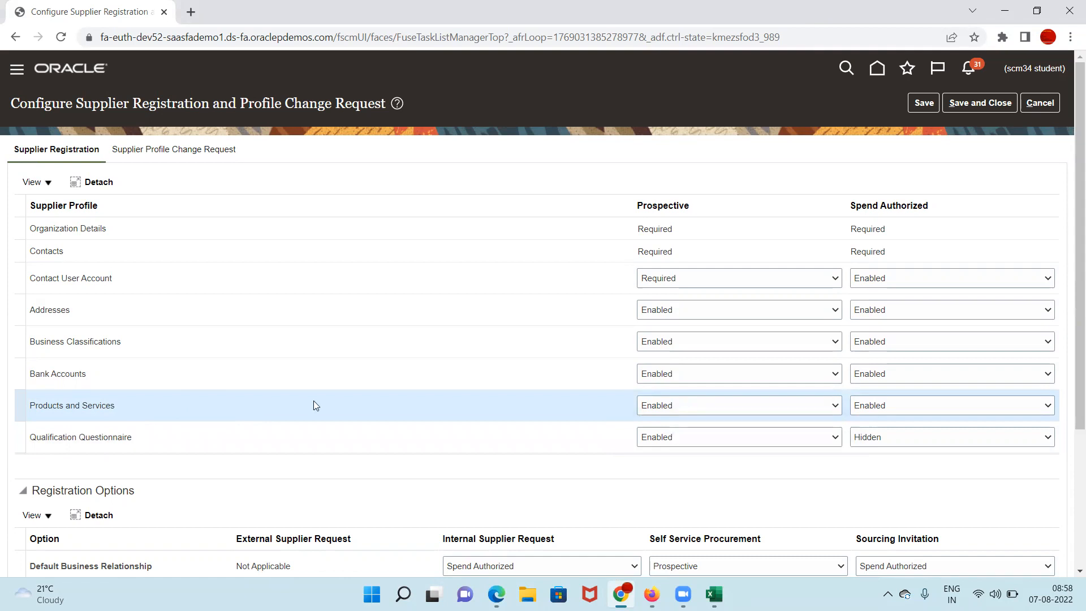
Step: Set Prospective Products and Services to Enabled
left_click(682, 405)
left_click(662, 429)
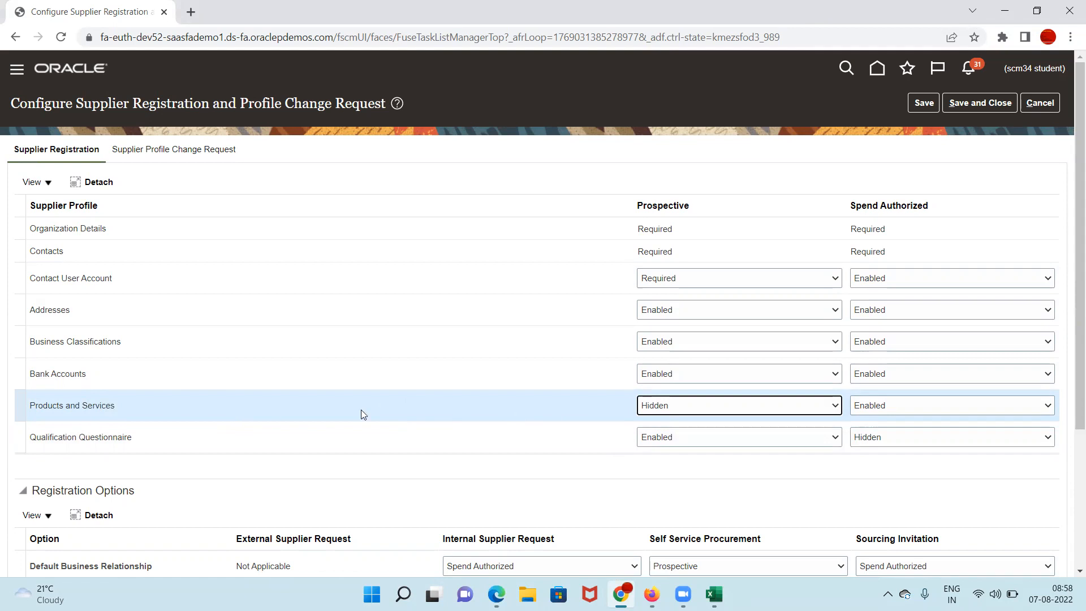
left_click(708, 405)
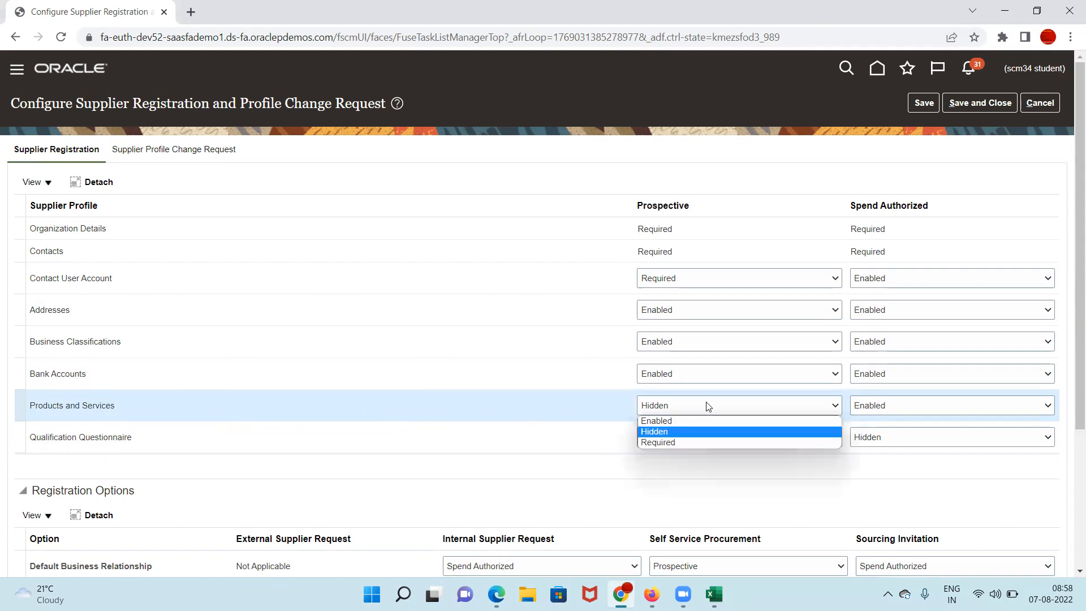
left_click(679, 442)
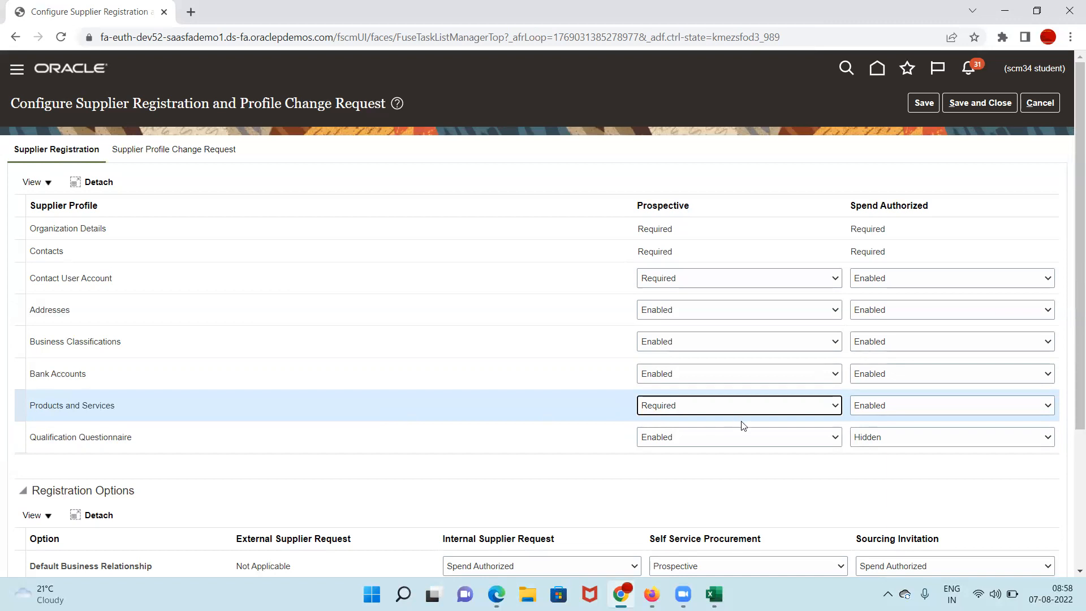
left_click(742, 437)
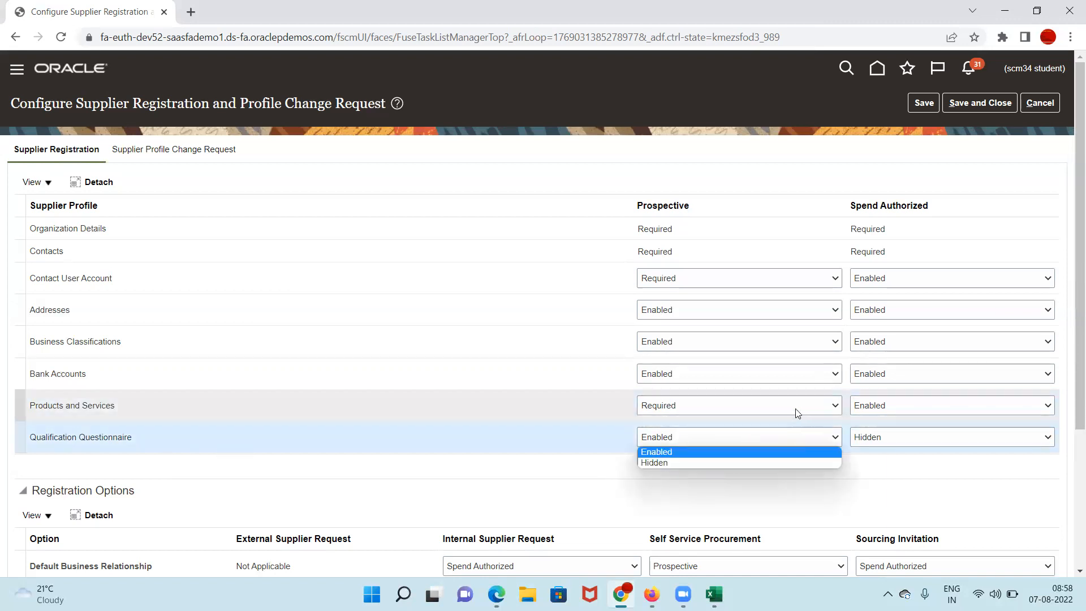
left_click(466, 437)
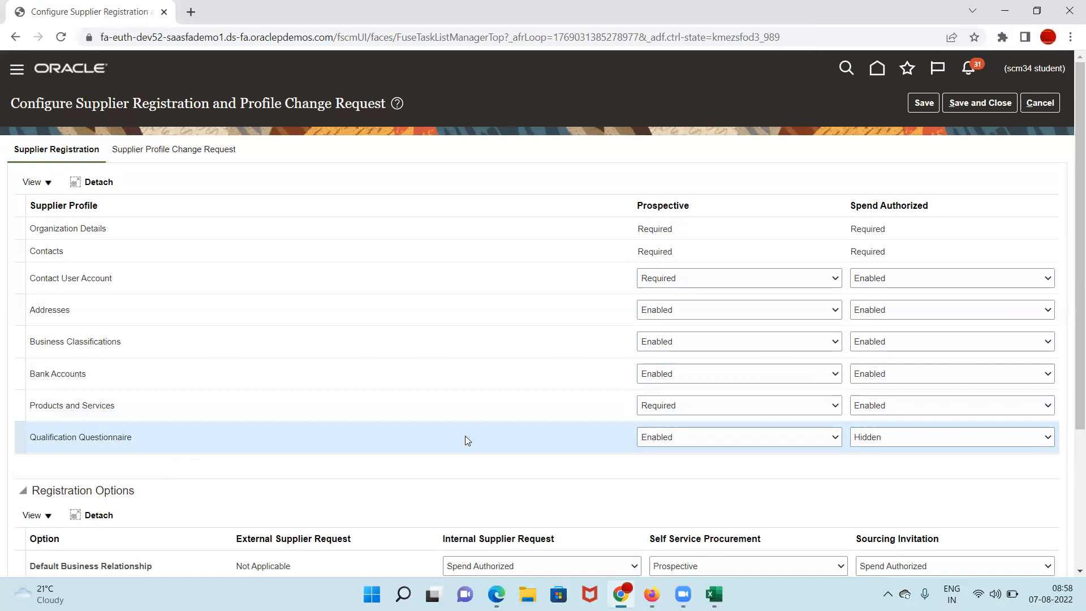
left_click(806, 411)
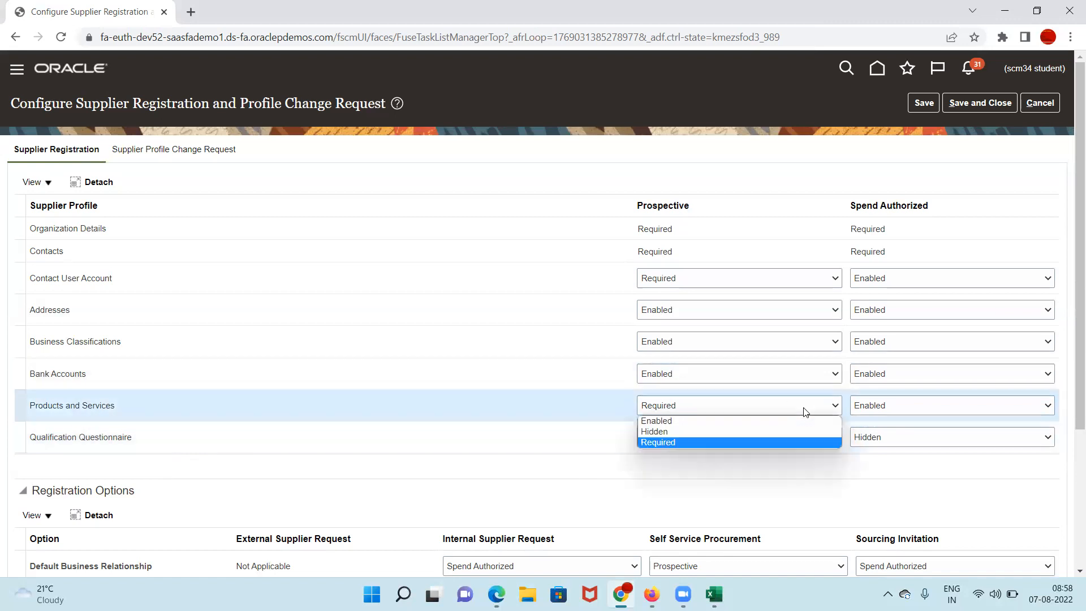
left_click(659, 420)
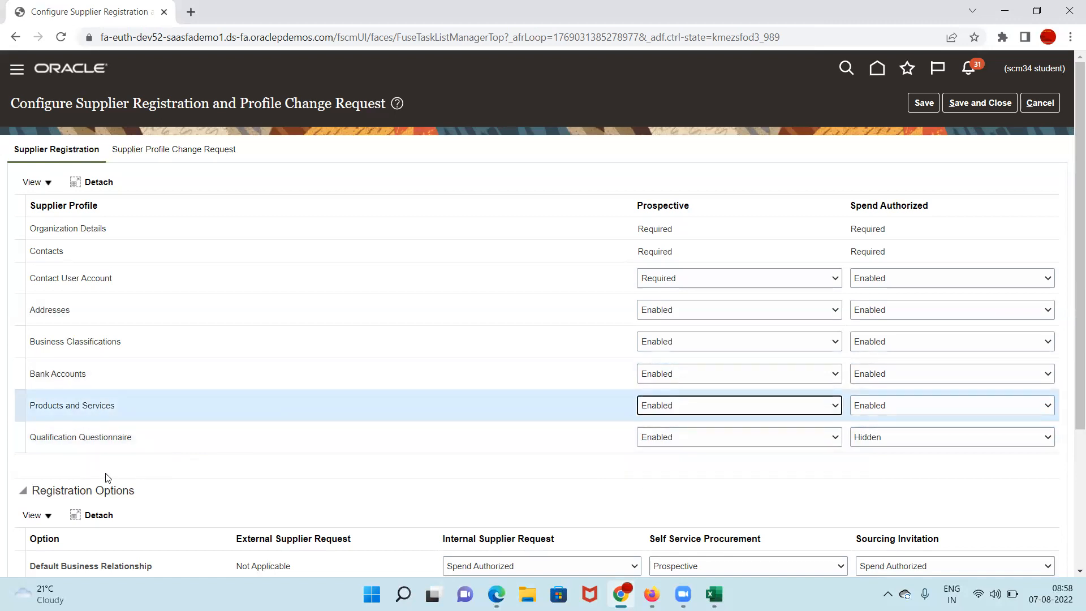
left_click(153, 444)
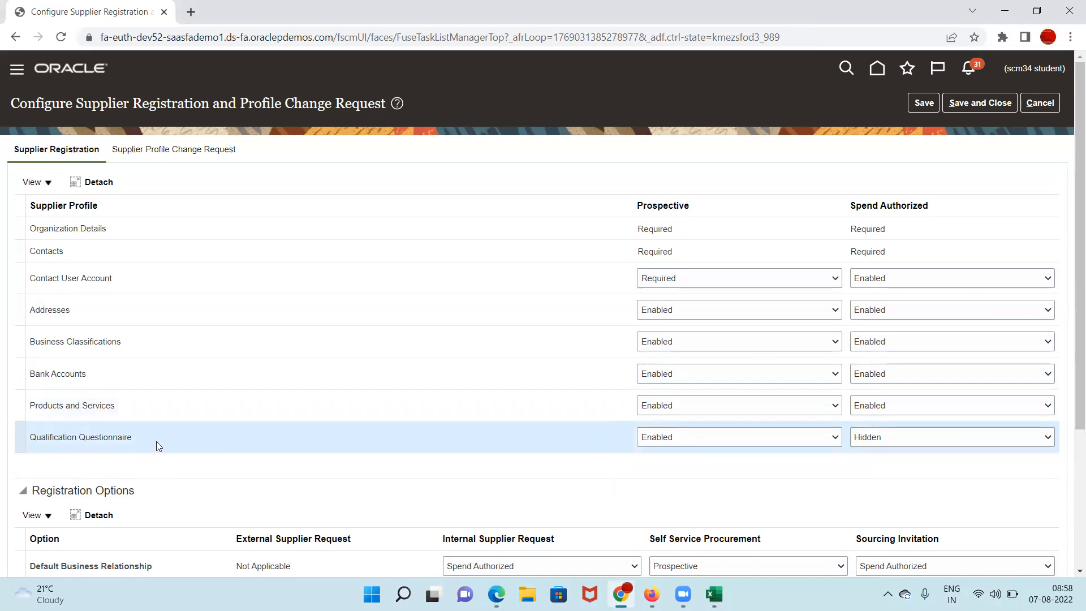
Step: Keep Business Classifications Enabled, hide Qualification Questionnaire and Bank Accounts, then save and close
left_click(738, 342)
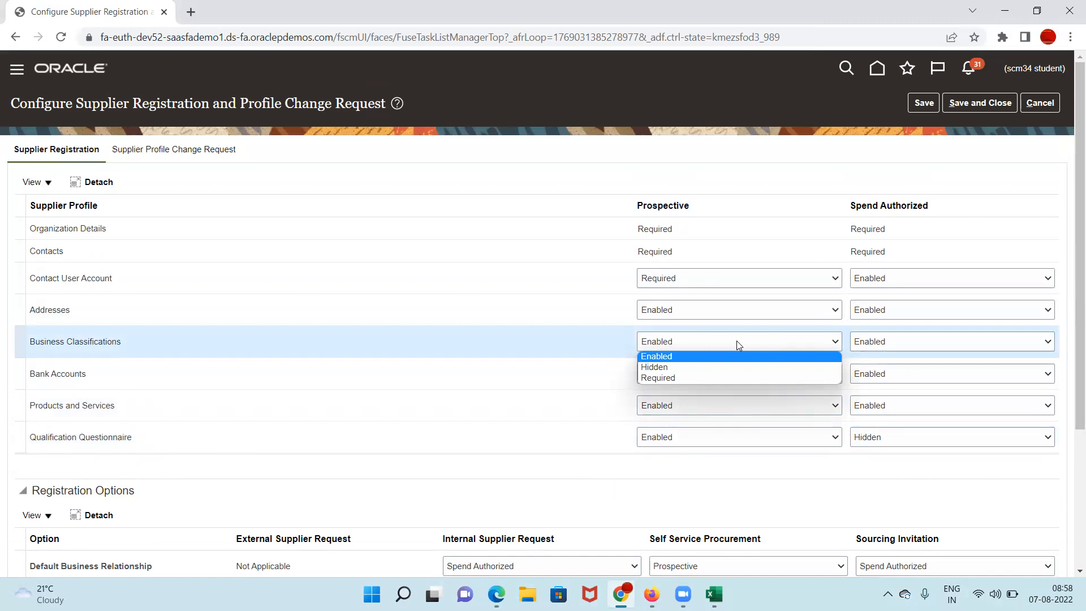
left_click(535, 440)
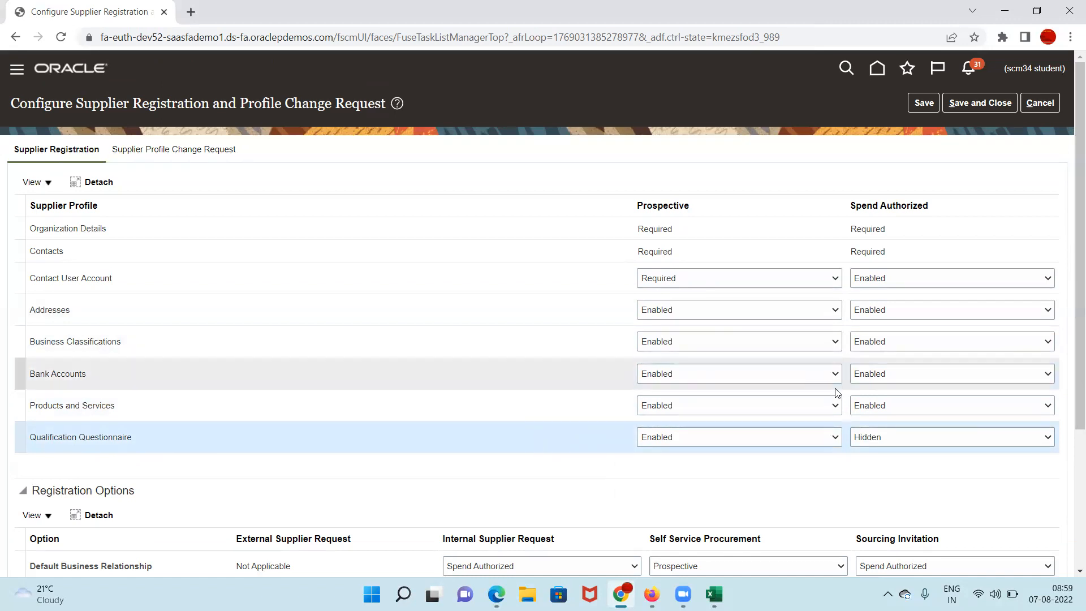
left_click(790, 437)
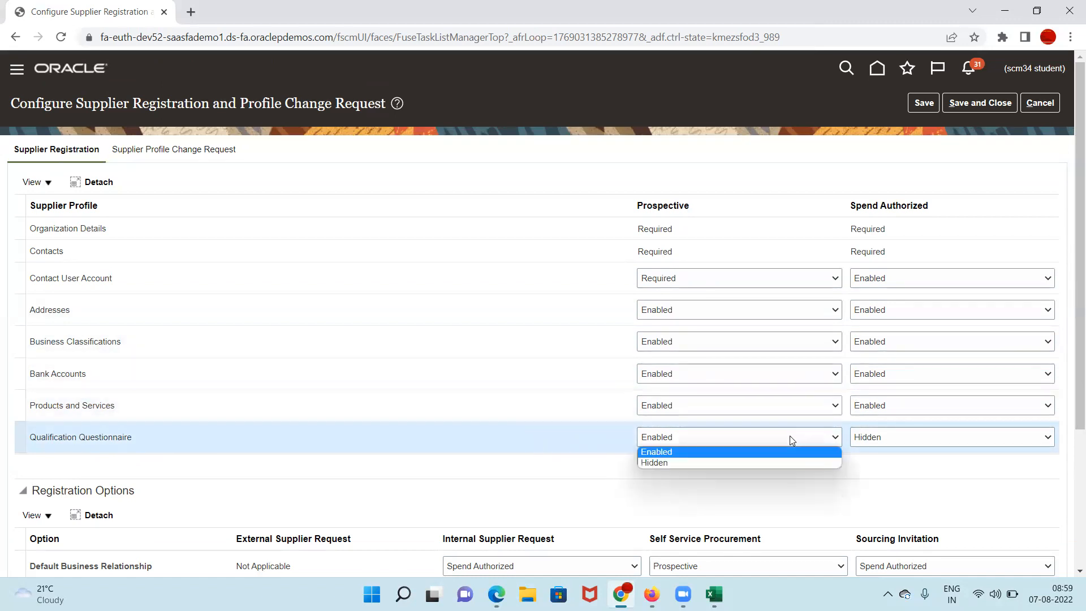
left_click(654, 462)
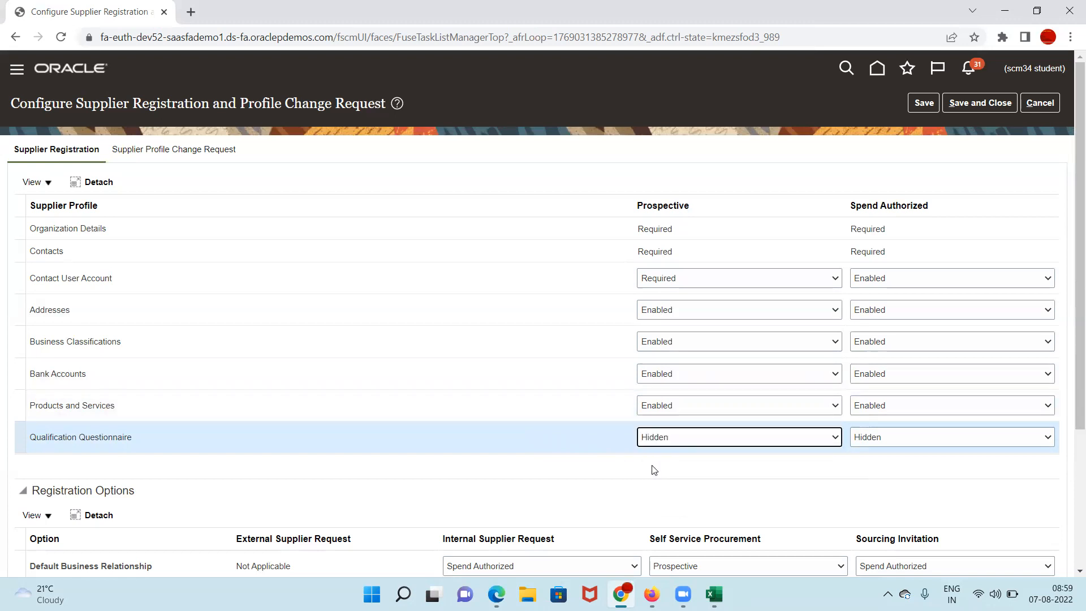
left_click(154, 345)
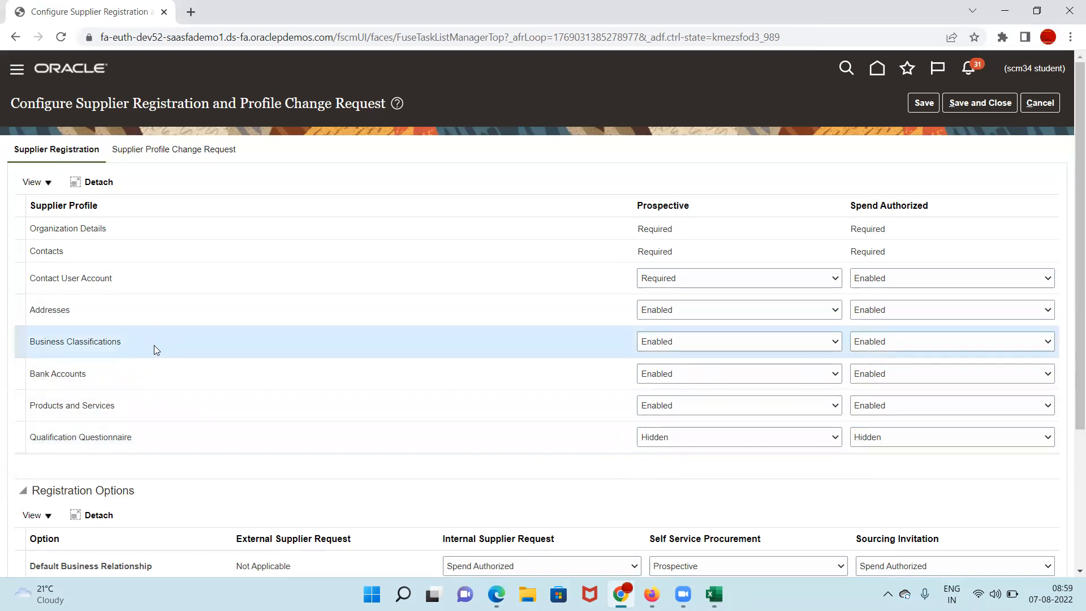
left_click(826, 343)
left_click(182, 374)
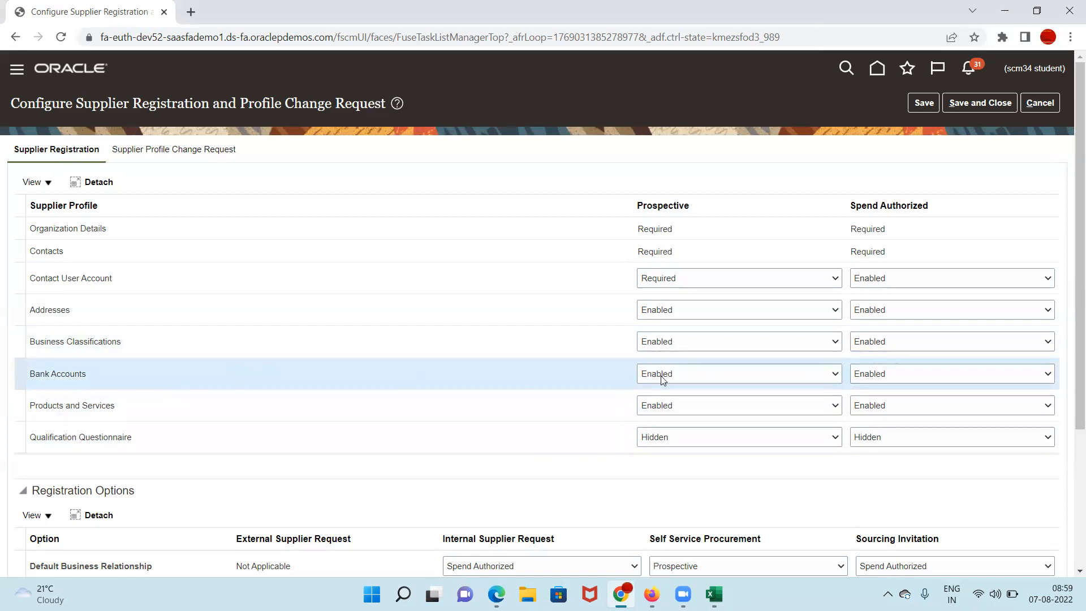
left_click(831, 375)
left_click(684, 405)
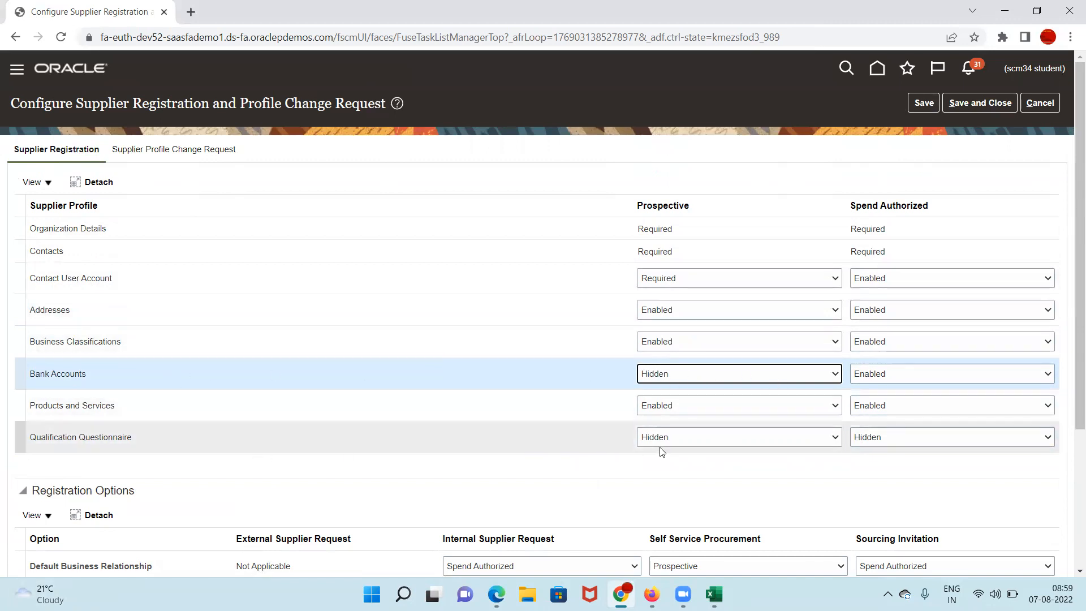
left_click(917, 106)
left_click(963, 105)
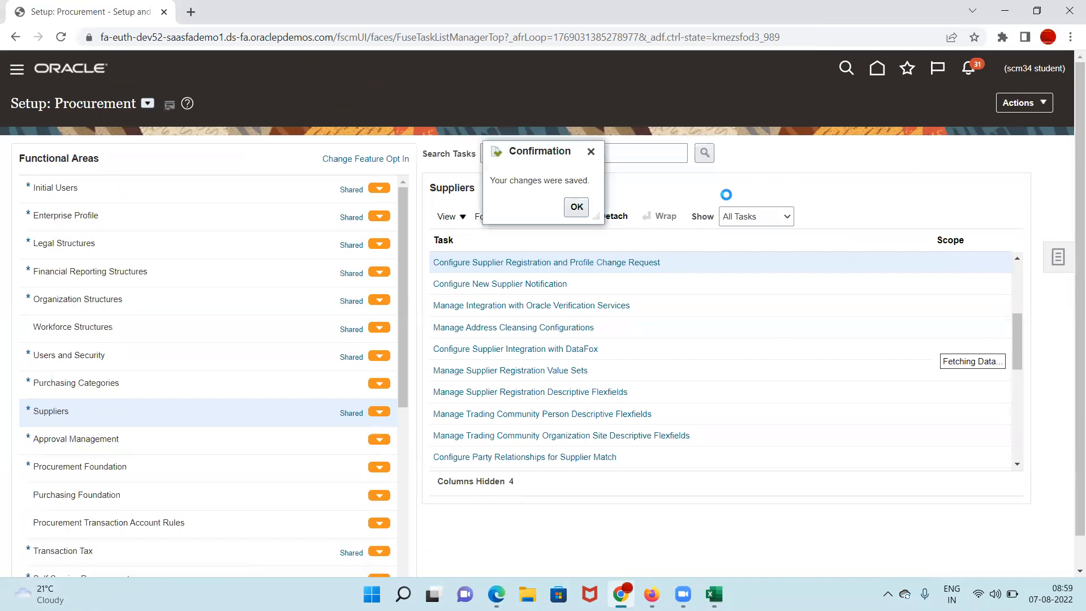
Step: Dismiss the save confirmation, list all Approval Management tasks, and open Manage Supplier Registration Approvals
left_click(582, 208)
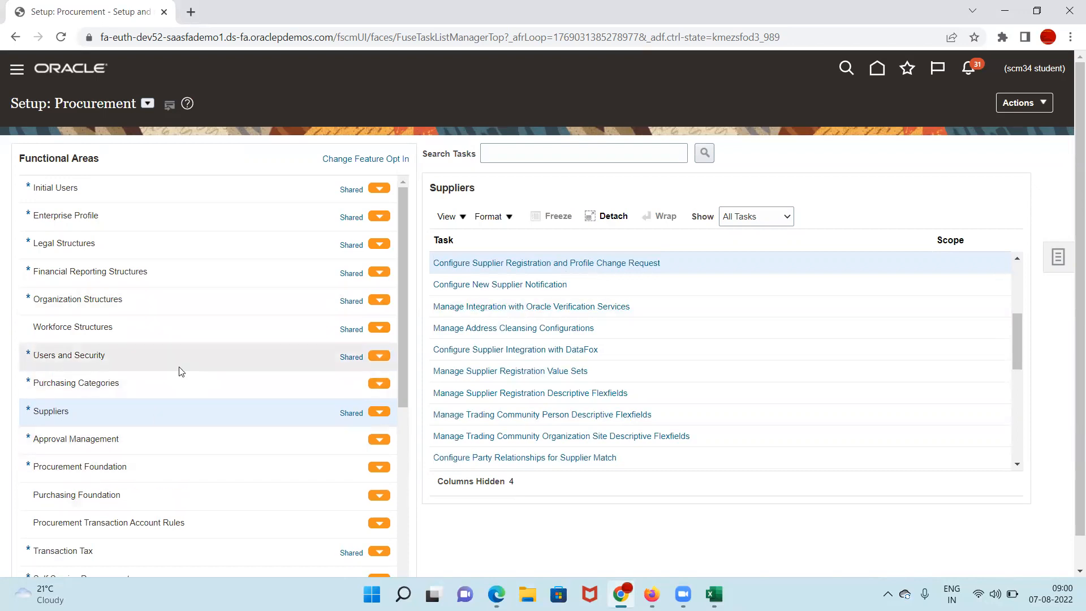
left_click(155, 437)
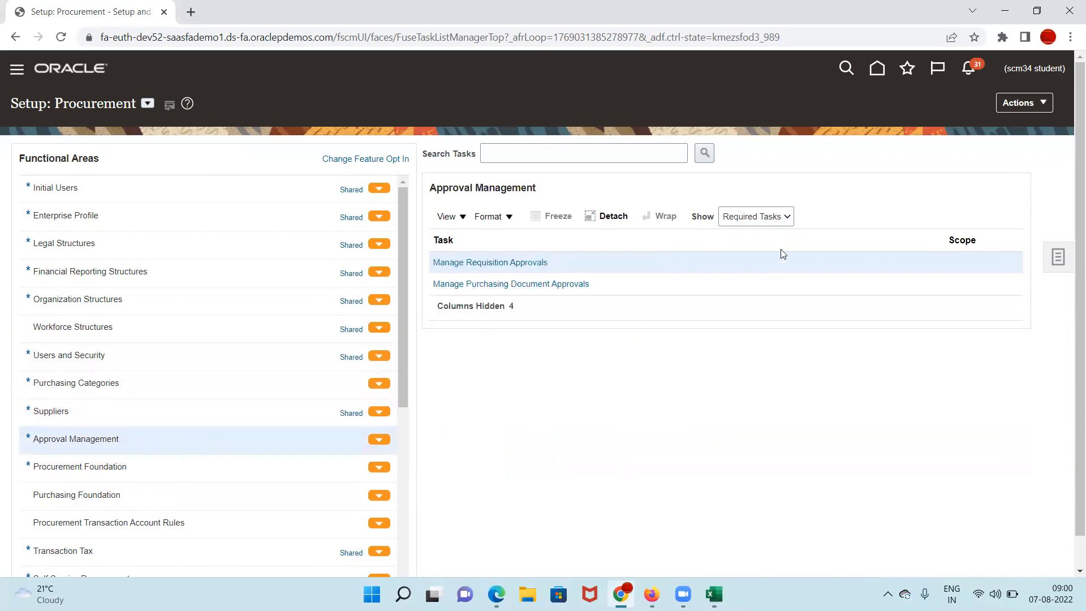
left_click(769, 221)
left_click(763, 232)
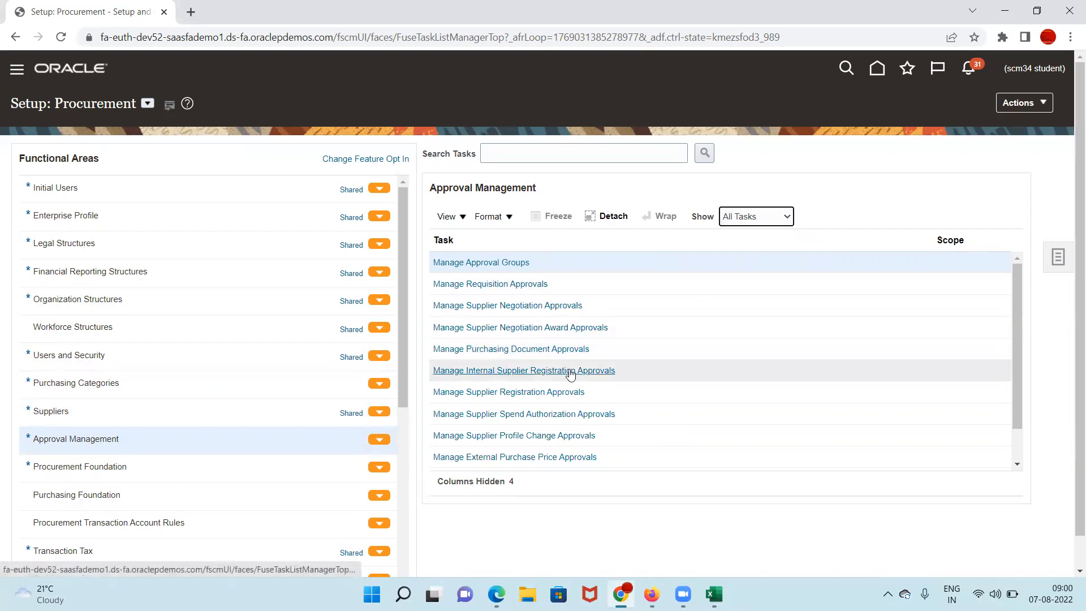
left_click_drag(1019, 323, 1020, 359)
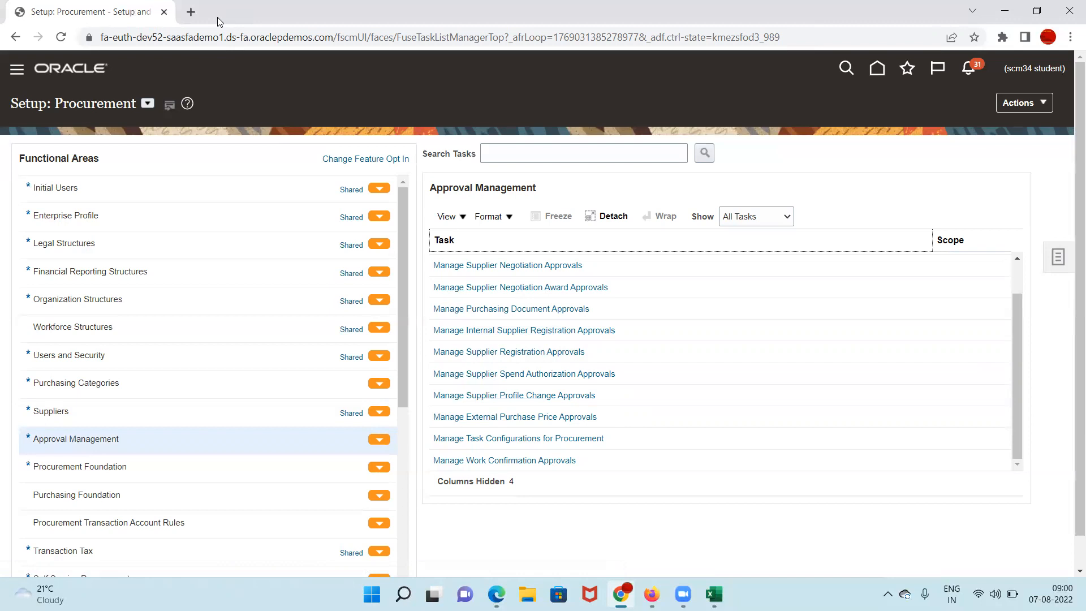
left_click(552, 351)
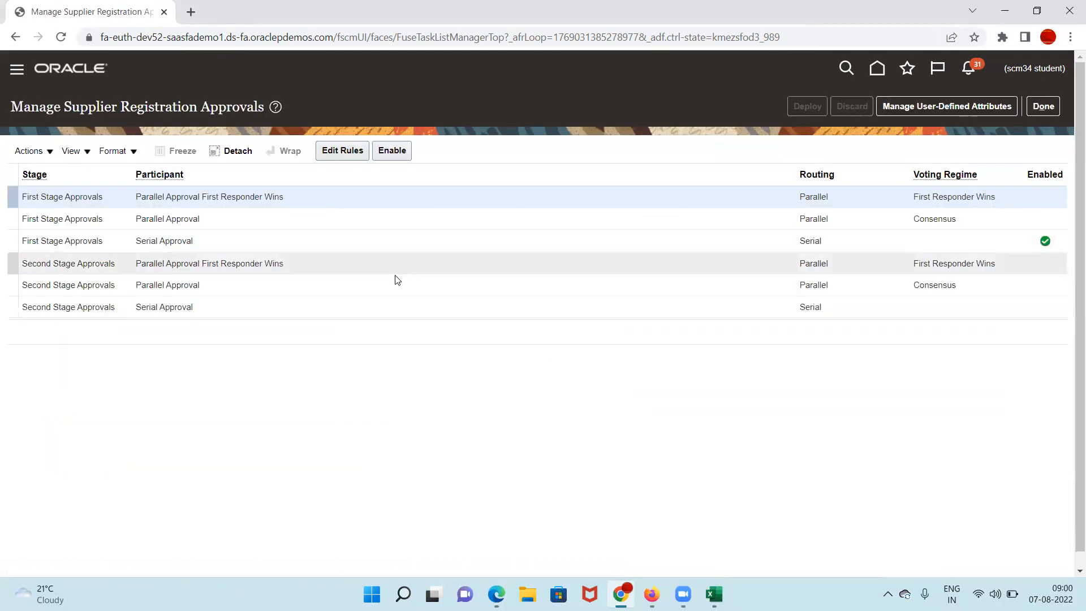
Step: Check the enabled First Stage Approvals serial rule, then choose Done to return to the task list
left_click(310, 240)
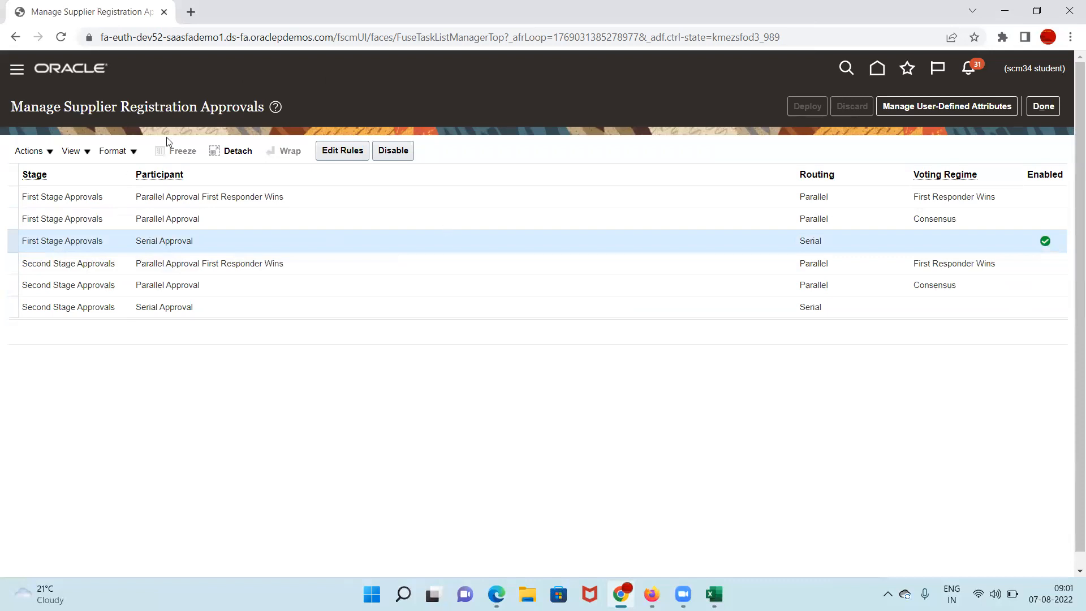
left_click(1042, 107)
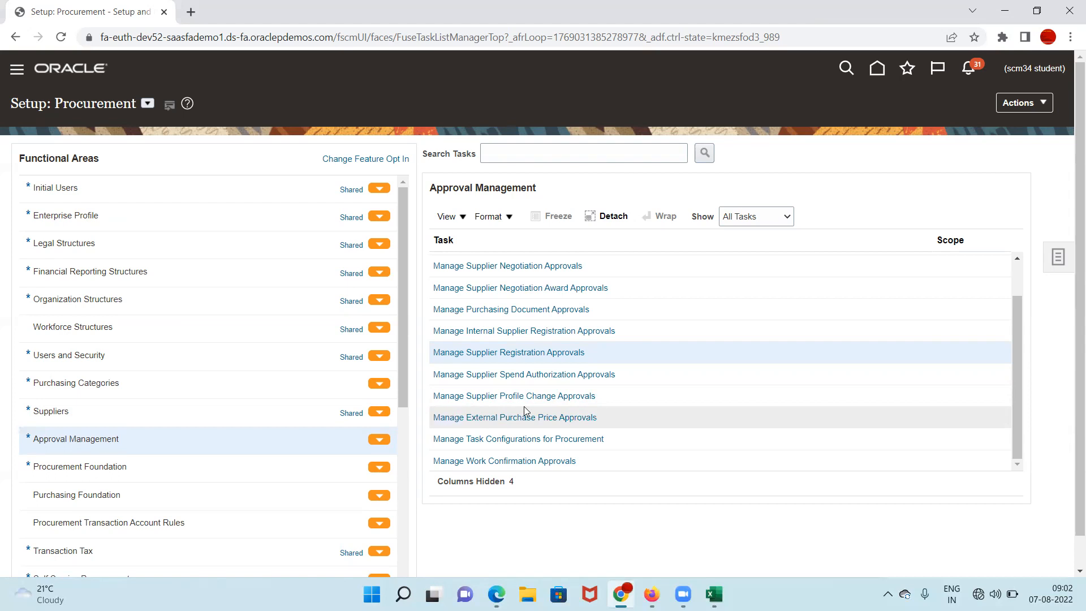
Step: Highlight the Manage Supplier Registration Approvals task, then view Purchasing Foundation and Procurement Foundation tasks
left_click(606, 396)
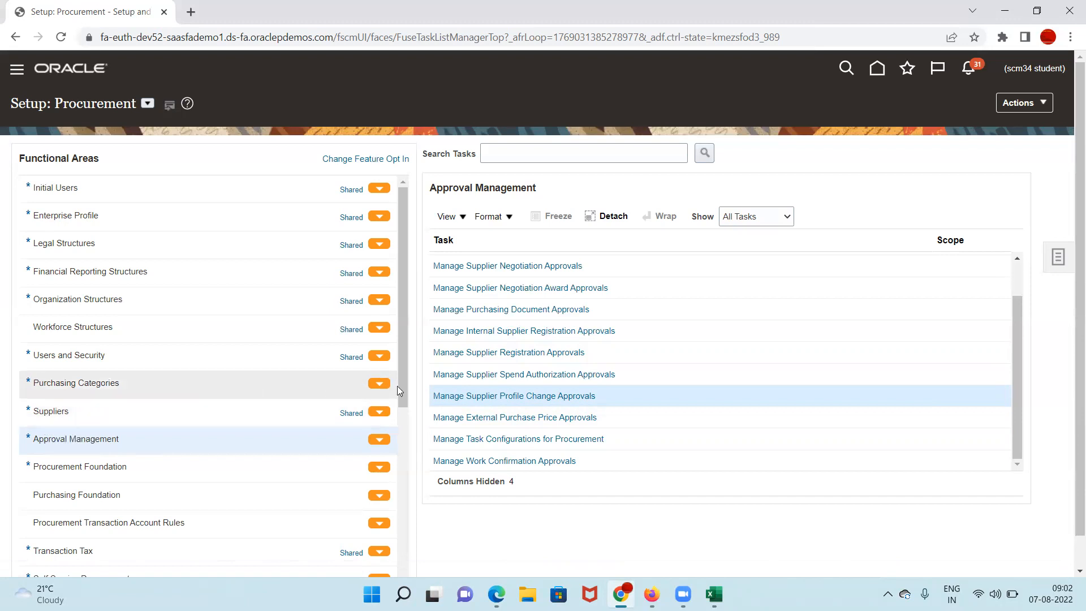
left_click(601, 357)
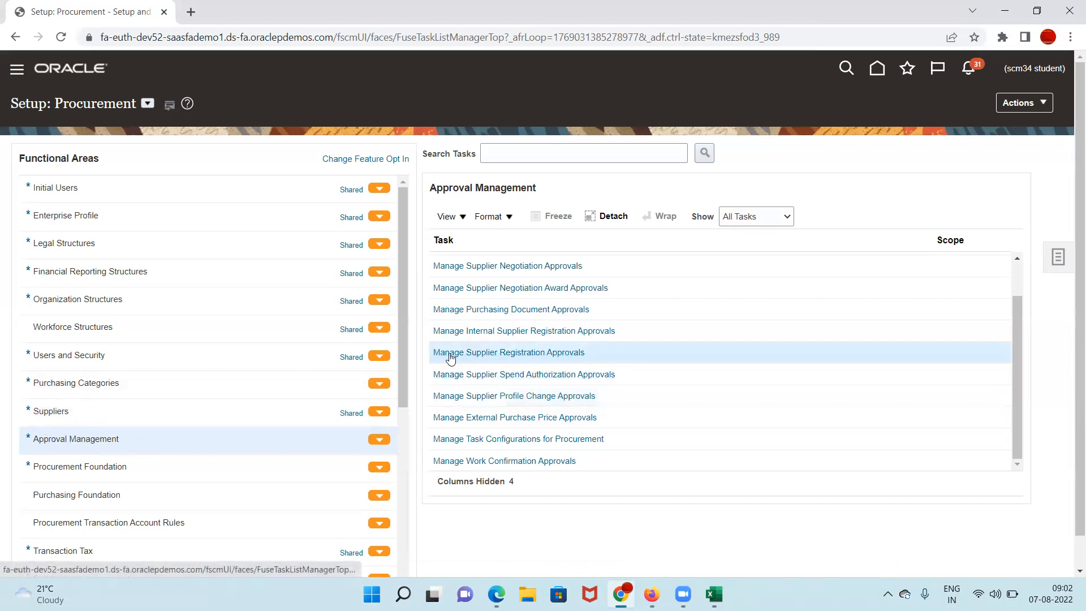
left_click_drag(617, 352, 433, 353)
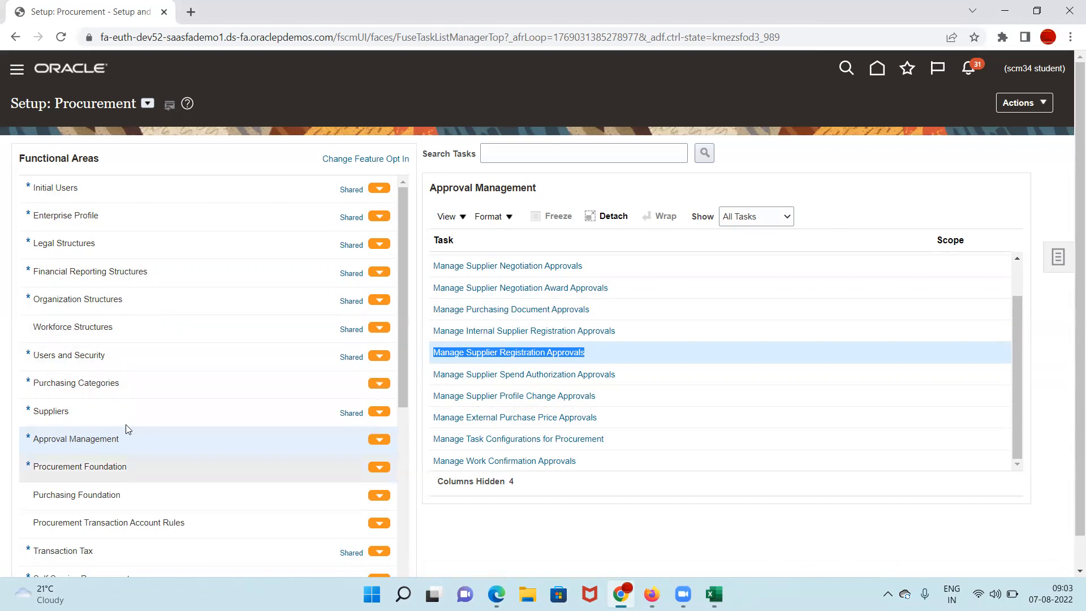
left_click(163, 445)
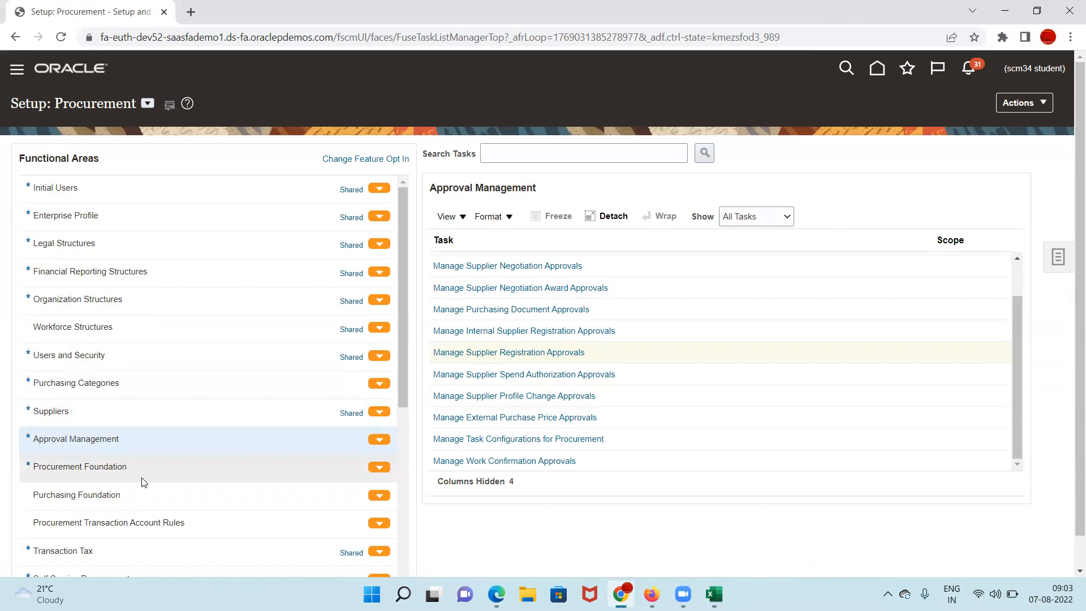
left_click(149, 494)
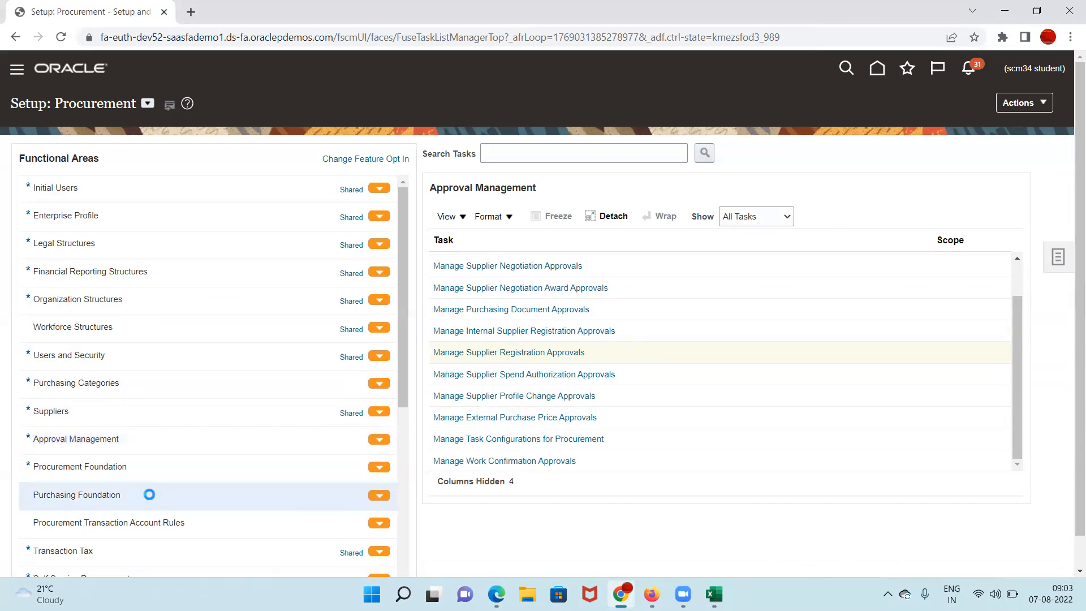
left_click(155, 466)
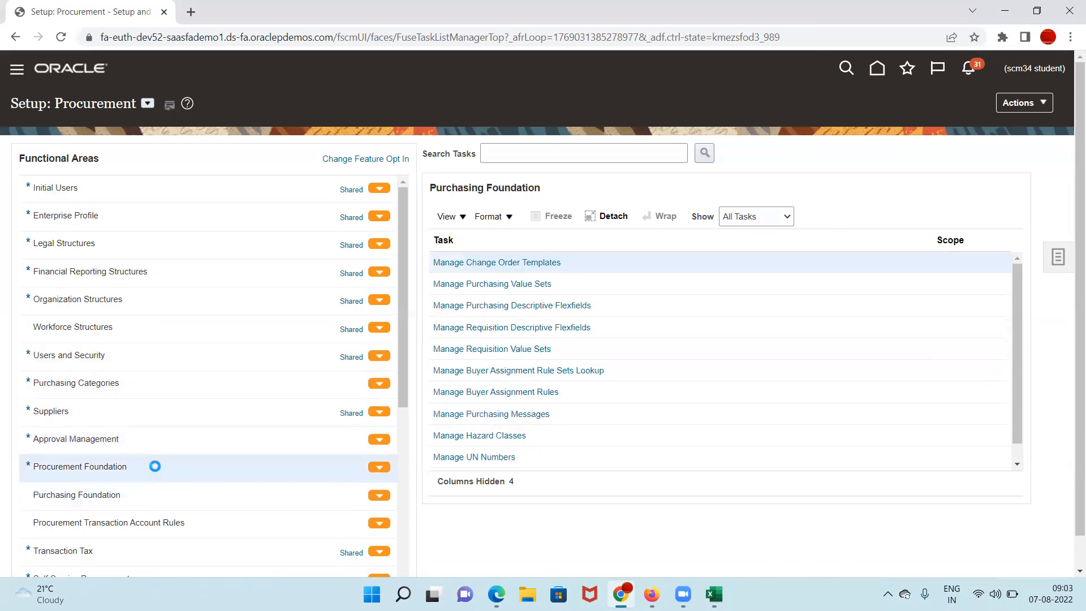
Step: Pick US1 Business Unit for Configure Requisitioning Business Function, then cancel back to the tasks
left_click(583, 349)
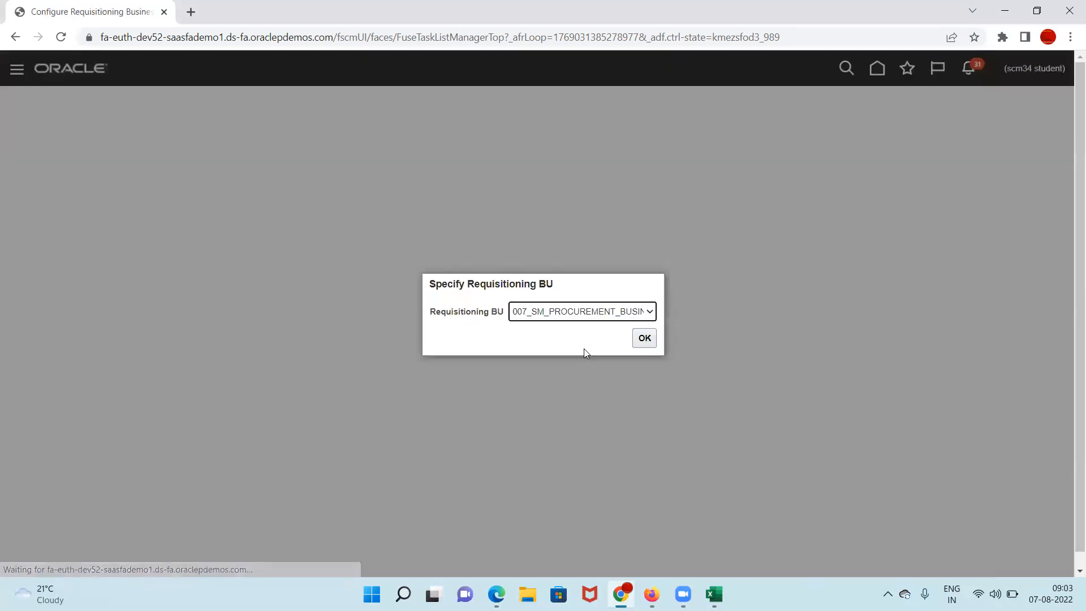
left_click(629, 318)
scroll(601, 379, "down", 20)
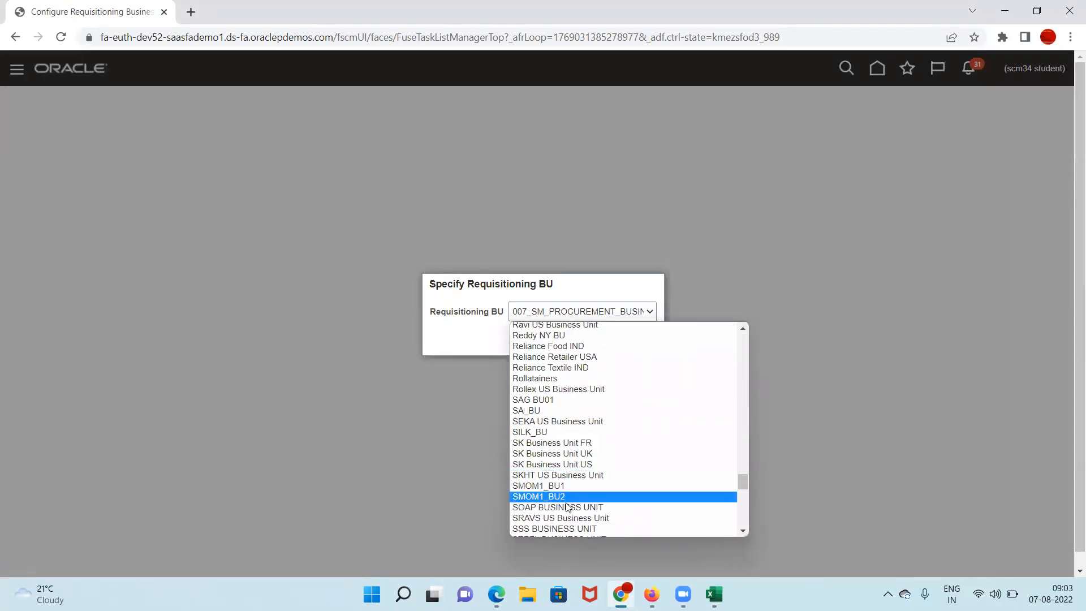
scroll(569, 462, "up", 3)
scroll(566, 464, "down", 3)
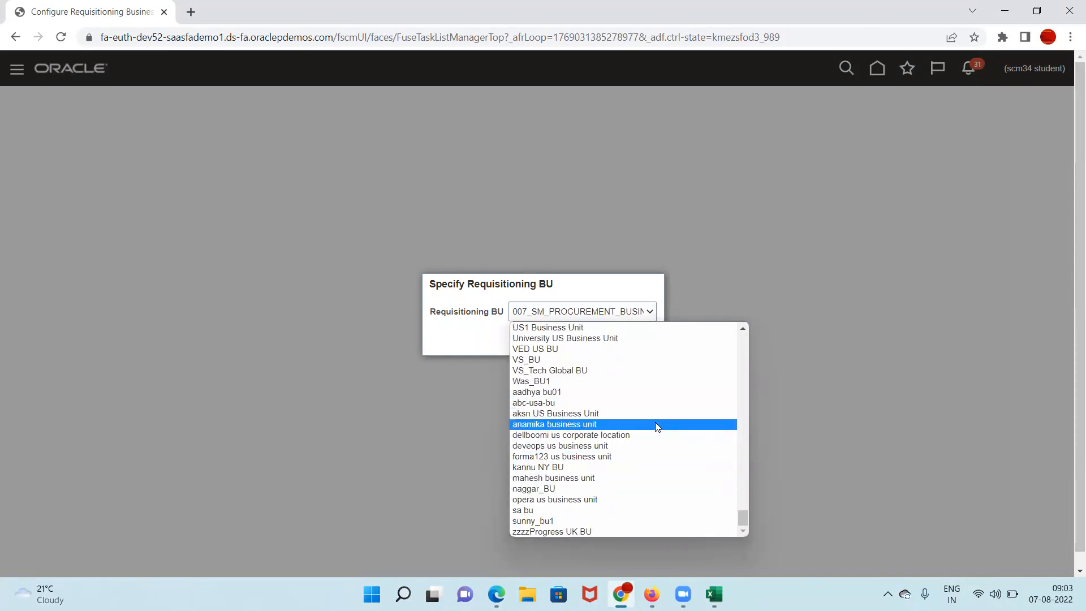
left_click(578, 328)
left_click(644, 339)
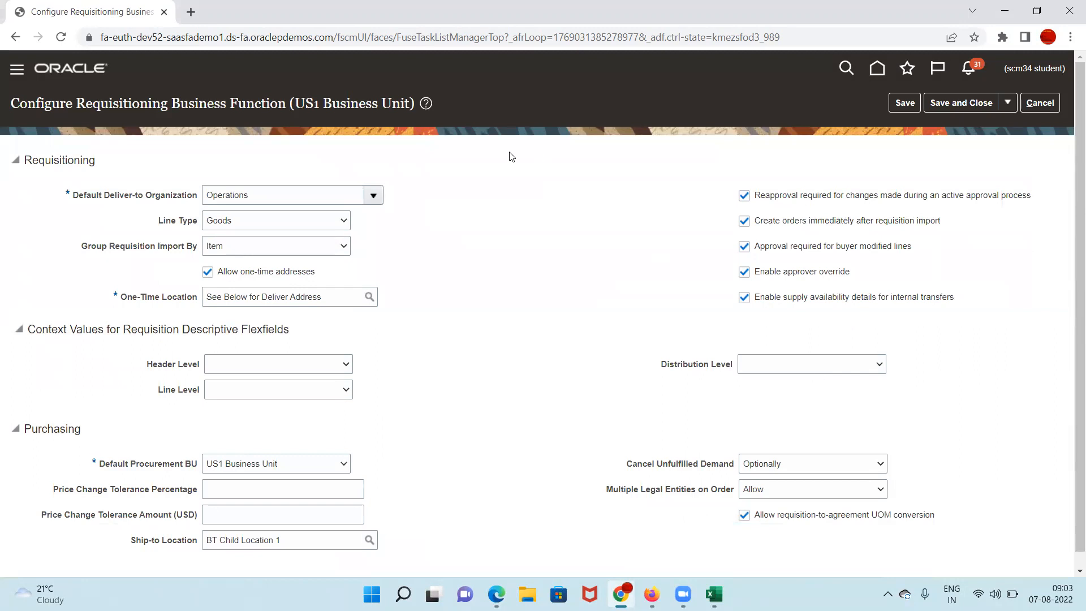
left_click(1036, 100)
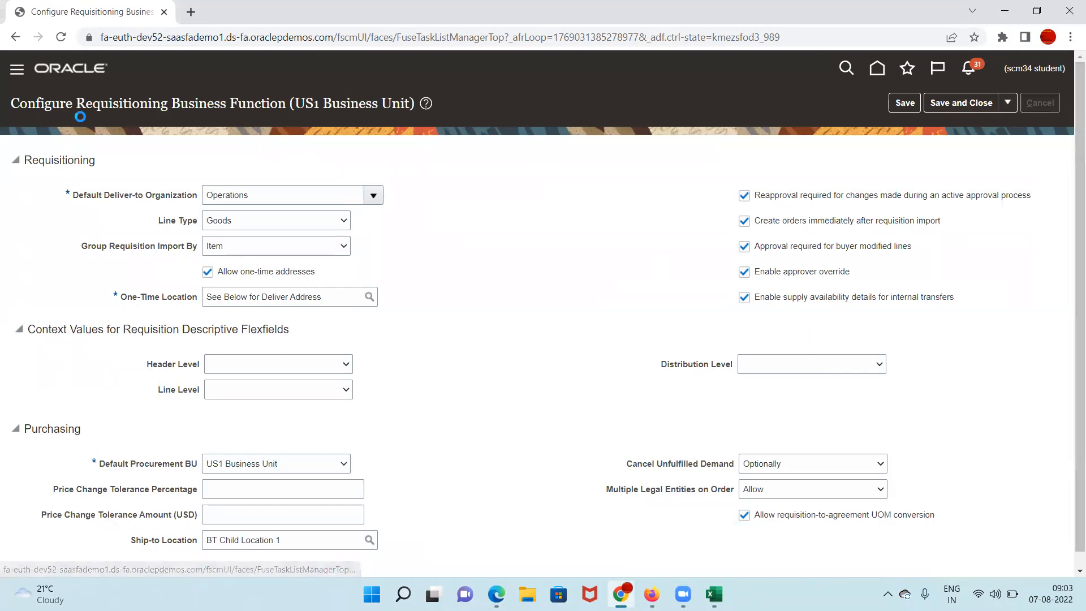
Step: Confirm the default procurement BU and open the Prospective Supplier Registration page in a new tab
left_click(497, 327)
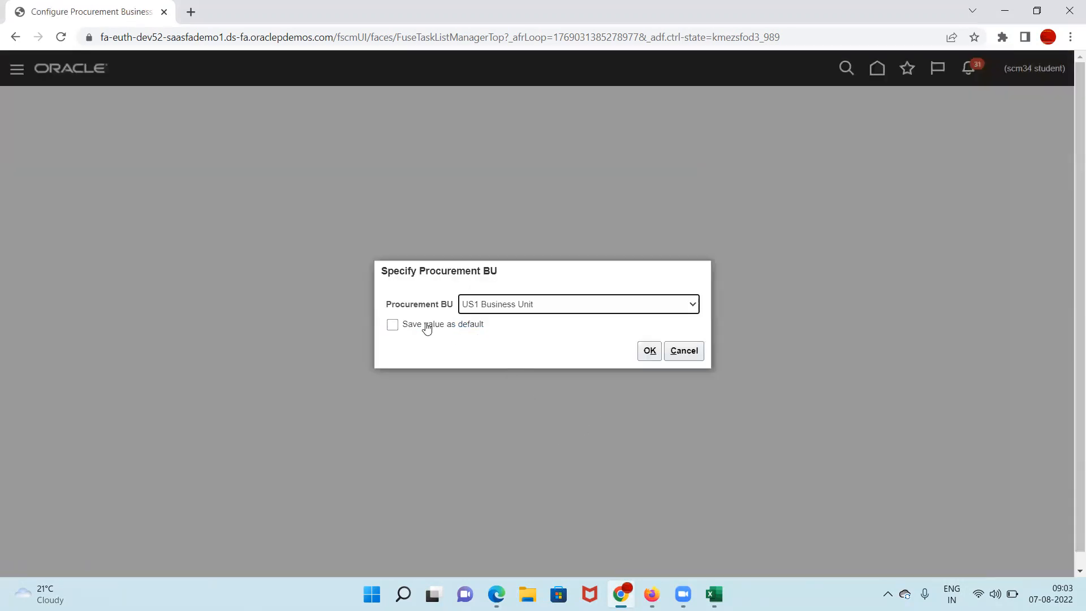
left_click(425, 326)
left_click(650, 352)
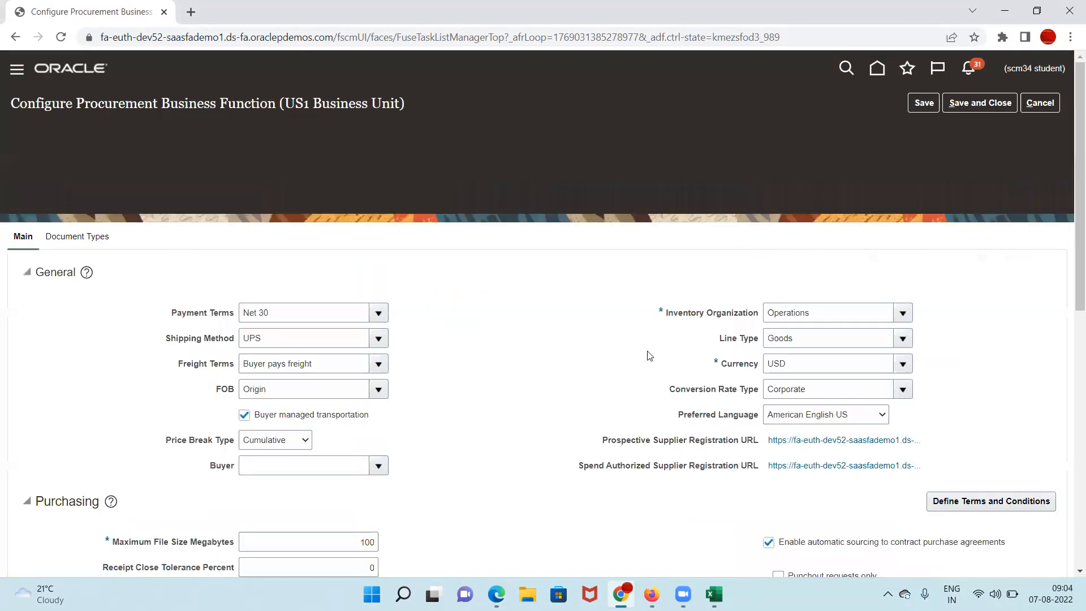
left_click(826, 356)
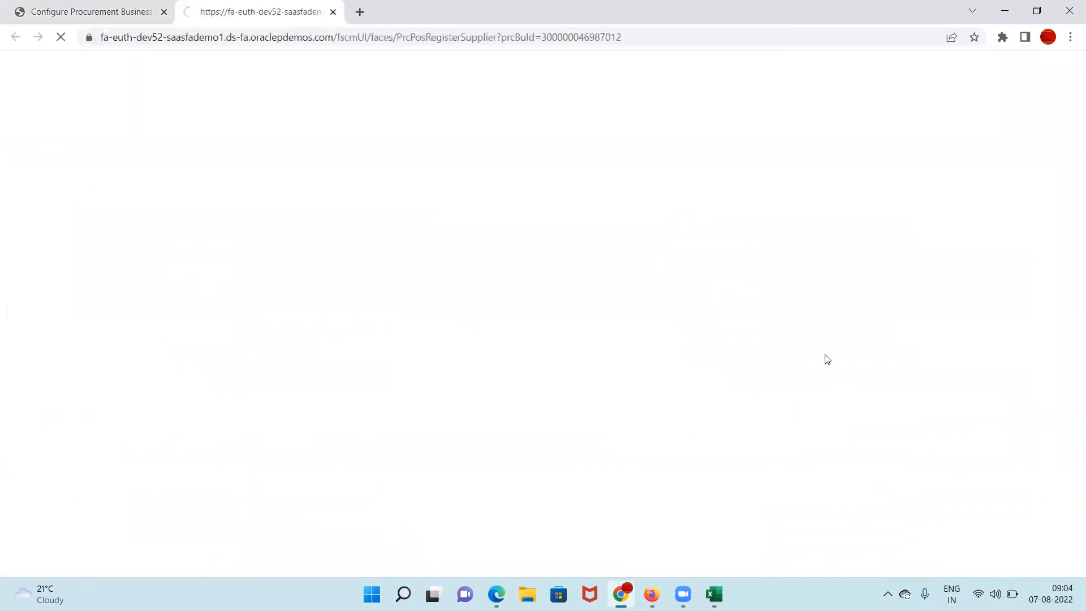
Step: Enter ABC Corp as a new company not listed in the directory
left_click(667, 36)
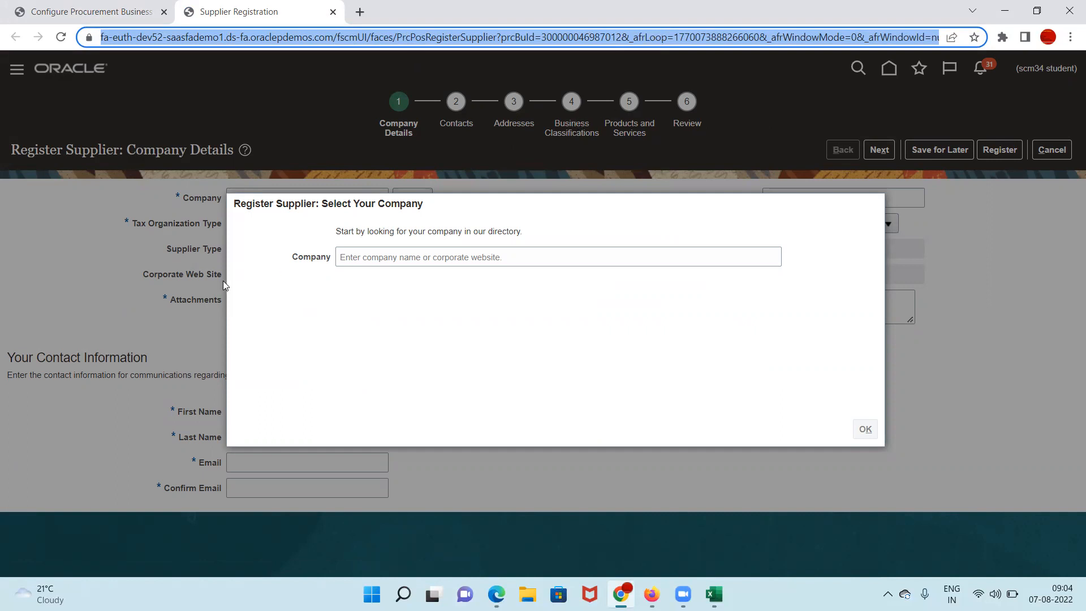
left_click(376, 261)
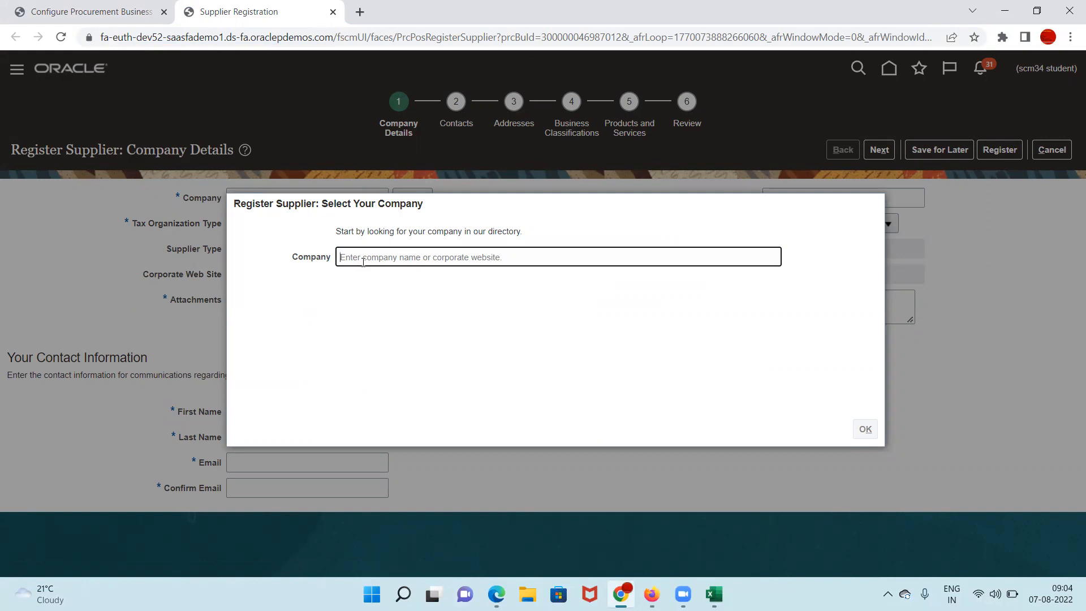
type("ABC S")
key("BackSpace")
key("BackSpace")
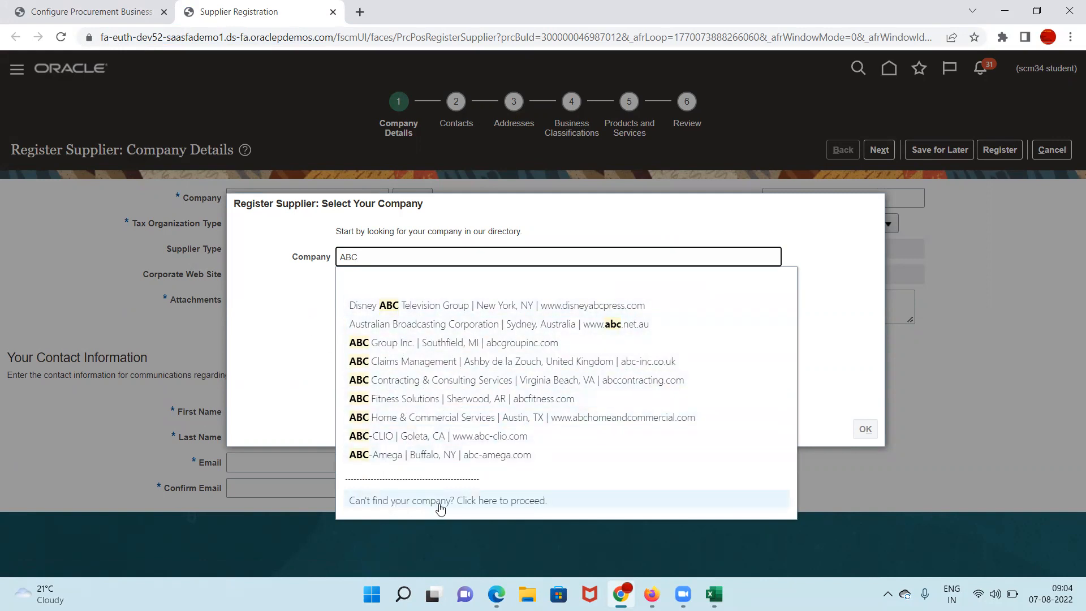
left_click(504, 508)
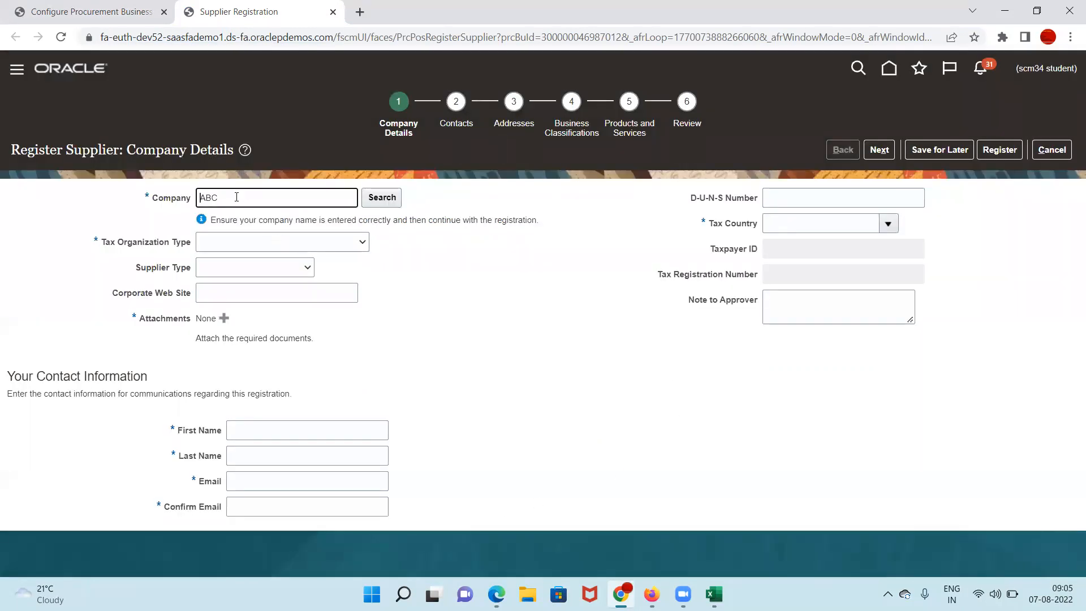
type("Corp")
Step: Set Tax Organization Type to Corporation and Supplier Type to Supplier, then start an attachment
left_click(355, 243)
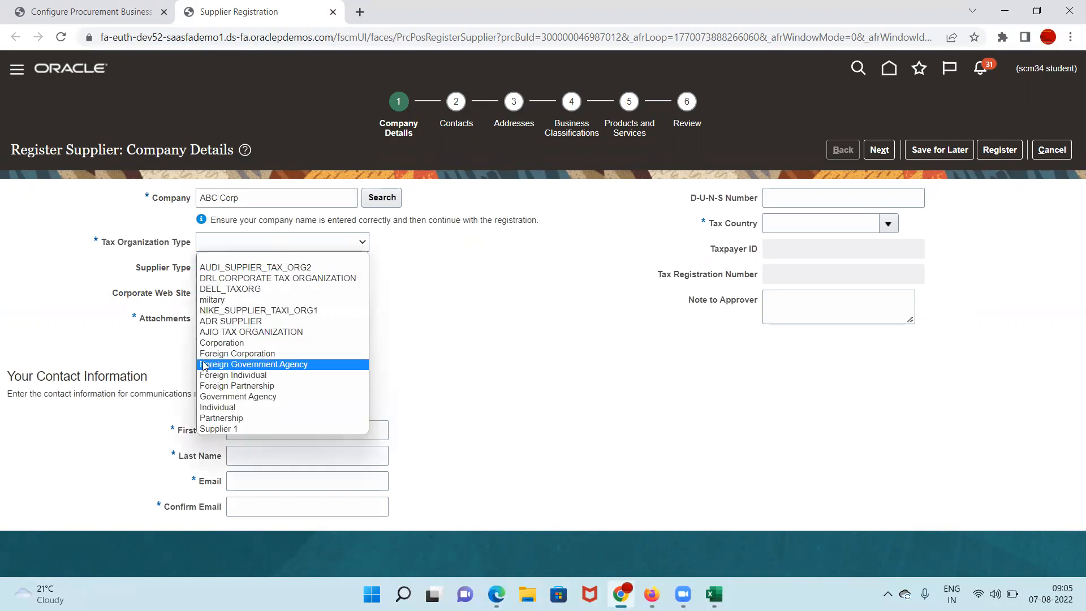
left_click(246, 343)
left_click(293, 272)
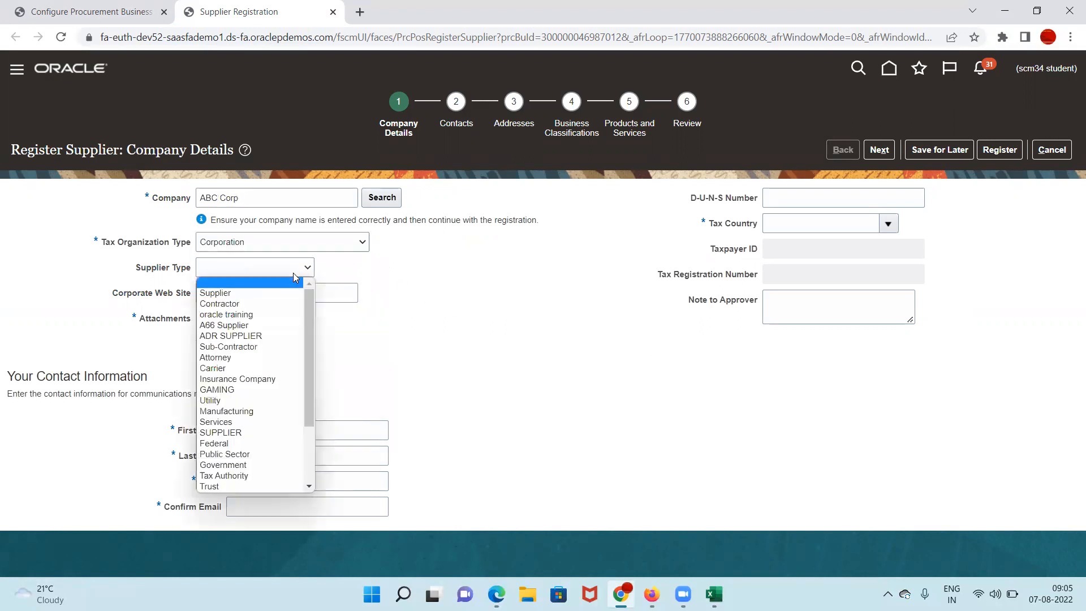
left_click(265, 293)
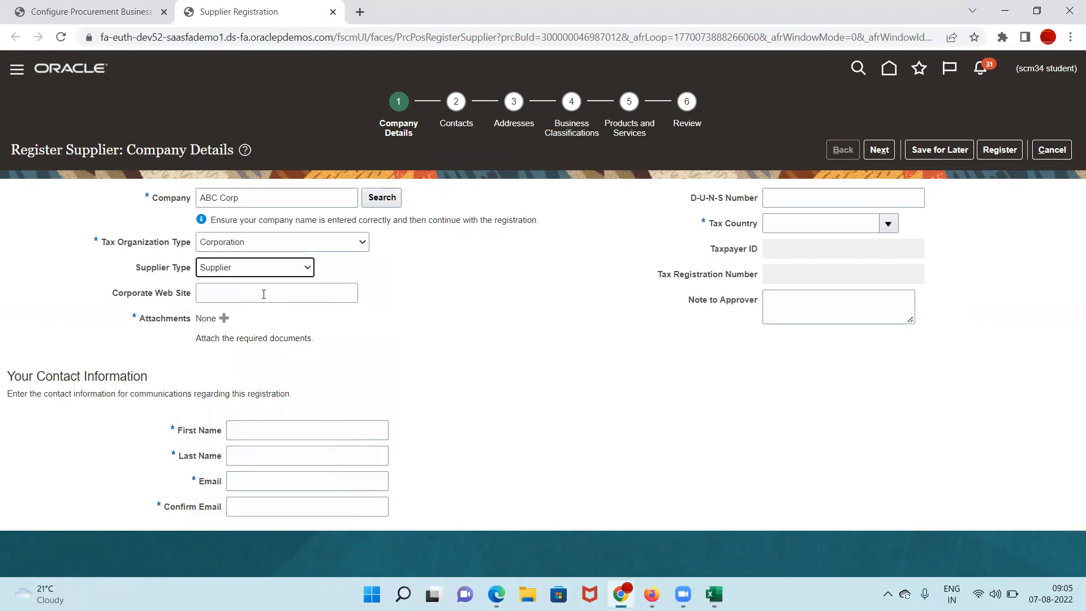
left_click(221, 296)
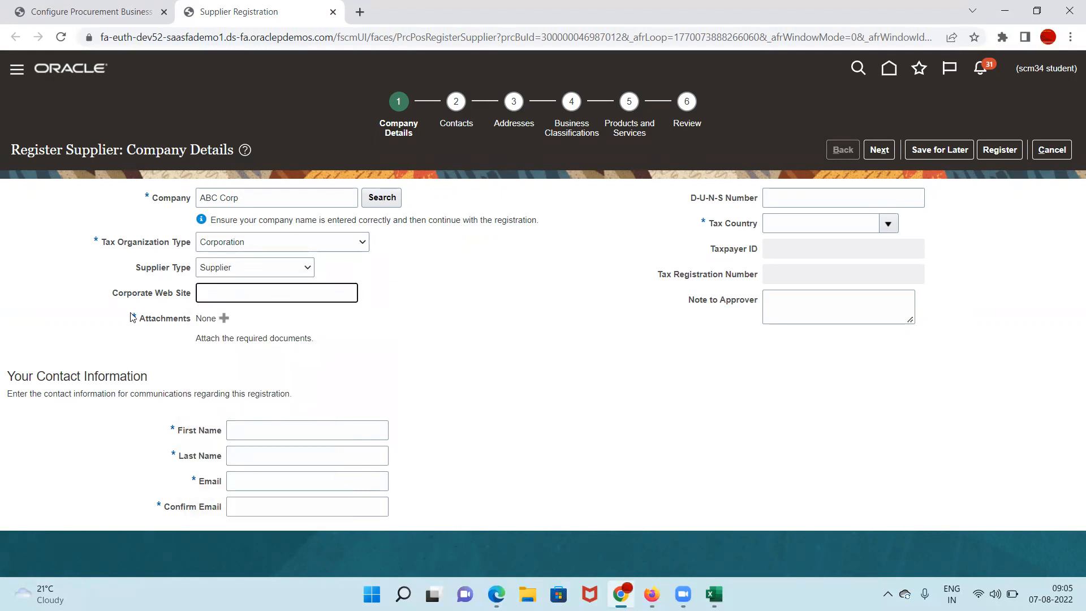
left_click(224, 317)
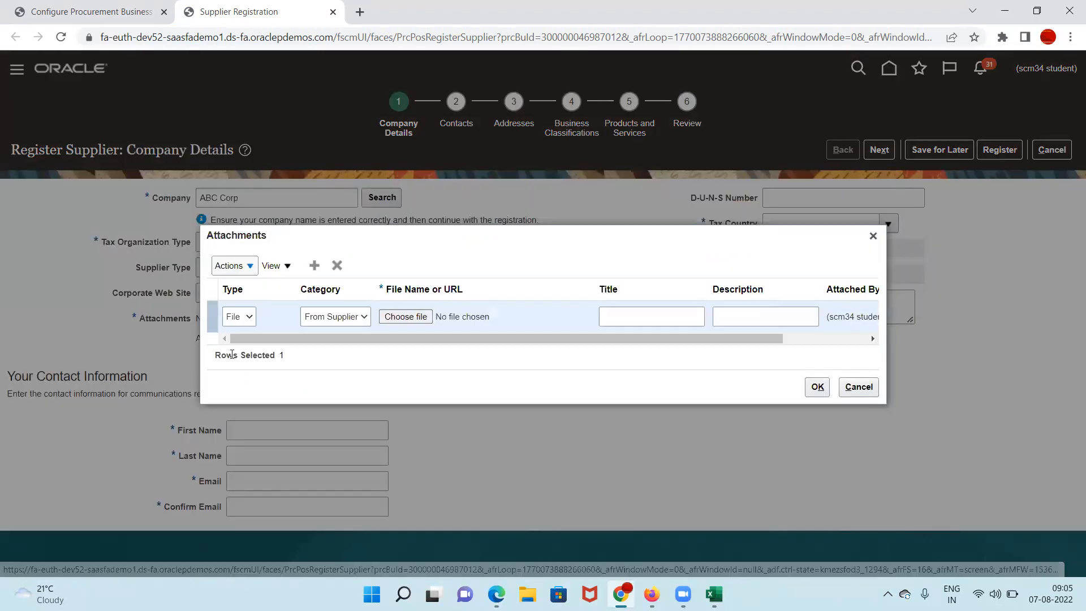
Step: Add a Text attachment with 9 as its text, title and description
left_click(239, 316)
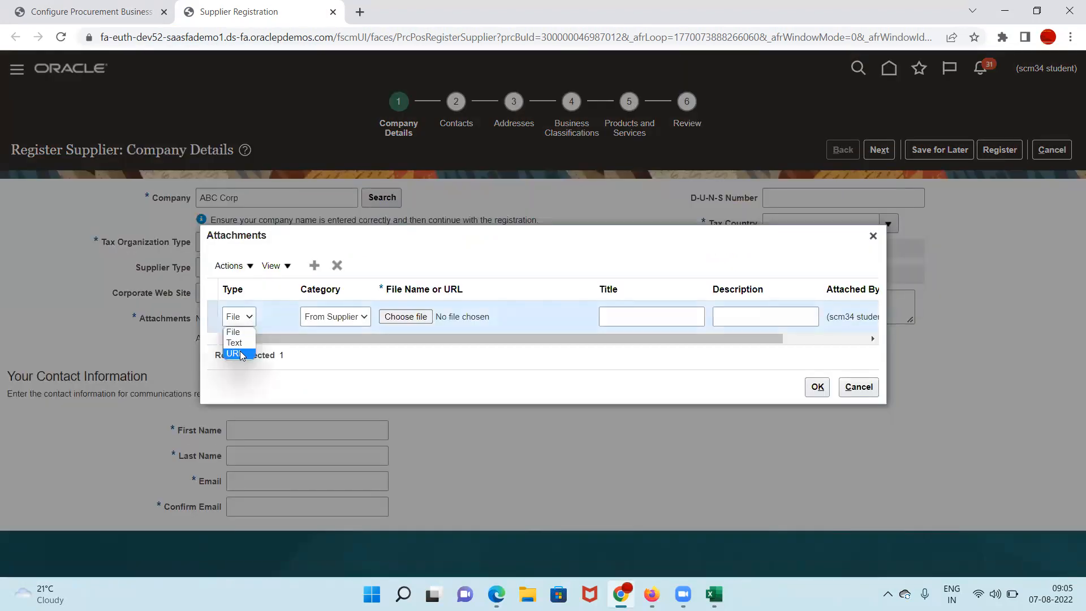
left_click(236, 342)
left_click(429, 312)
type("9")
key("Tab")
type("9")
left_click(730, 314)
type("9")
left_click(814, 400)
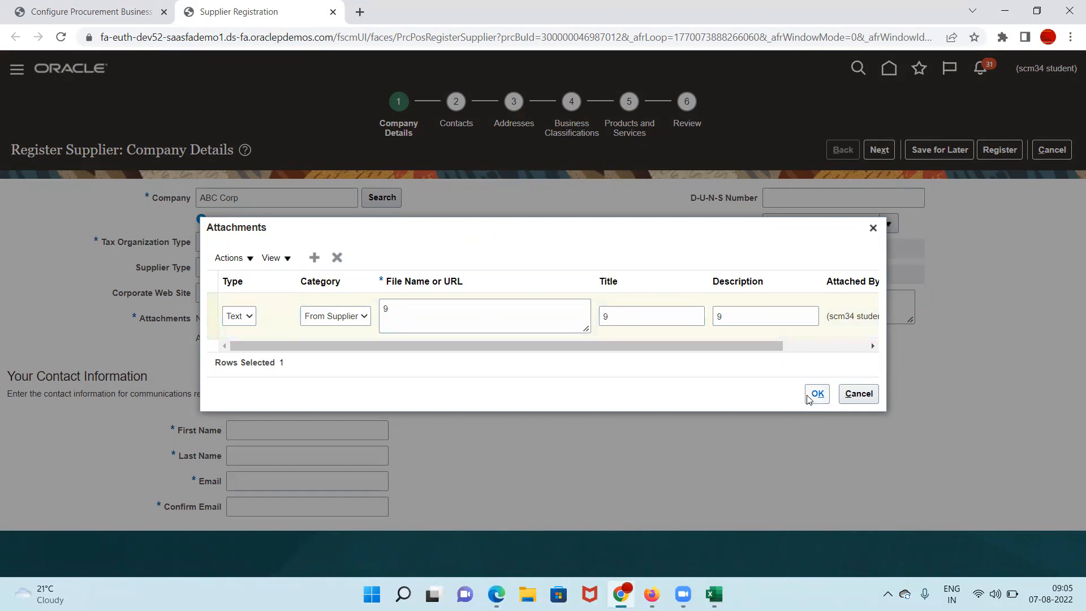
Step: Set Tax Country to United States and Taxpayer ID to ABC_99
left_click(846, 225)
type("Unit")
key("Tab")
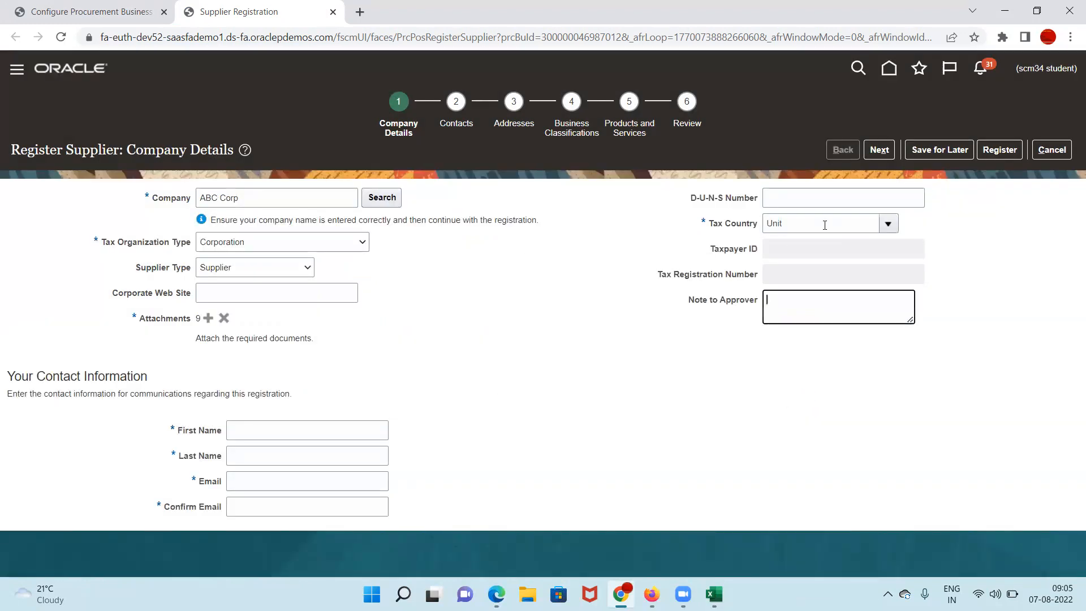
left_click(451, 388)
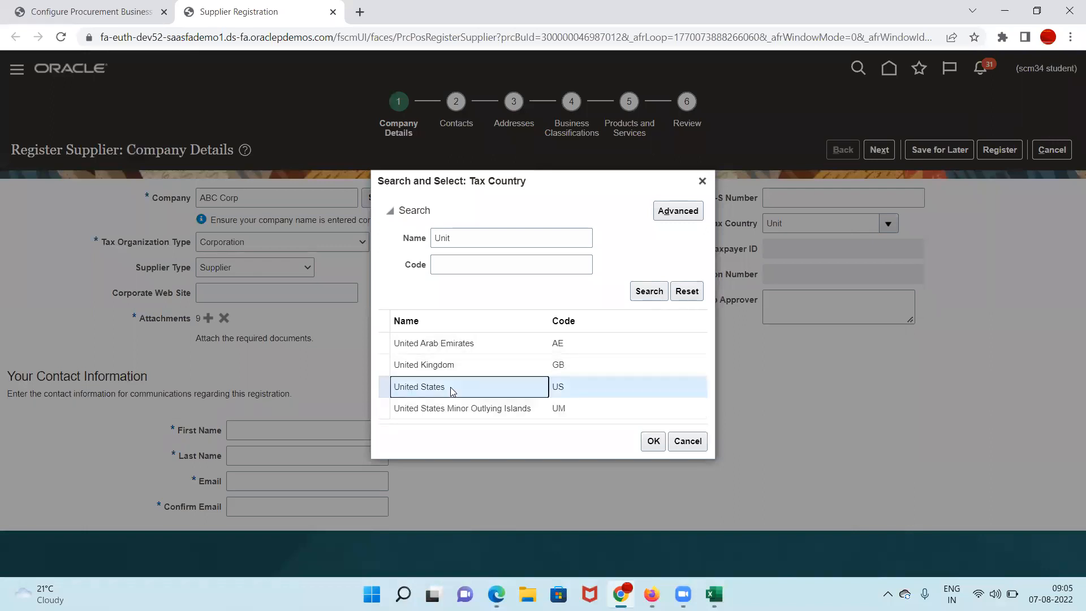
left_click(654, 442)
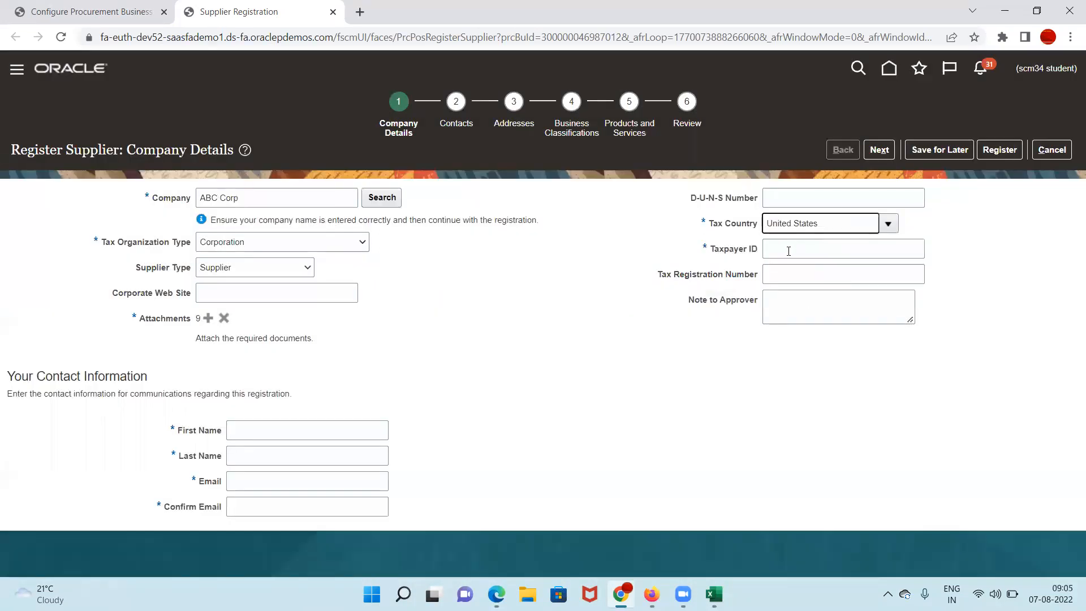
left_click(789, 249)
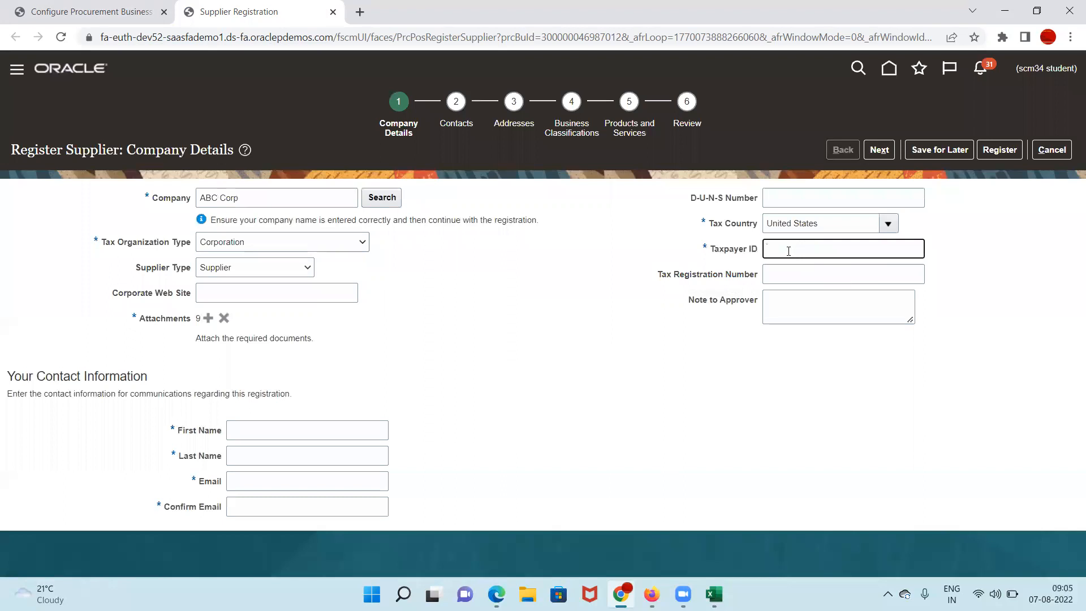
type("ABC_99")
key("Tab")
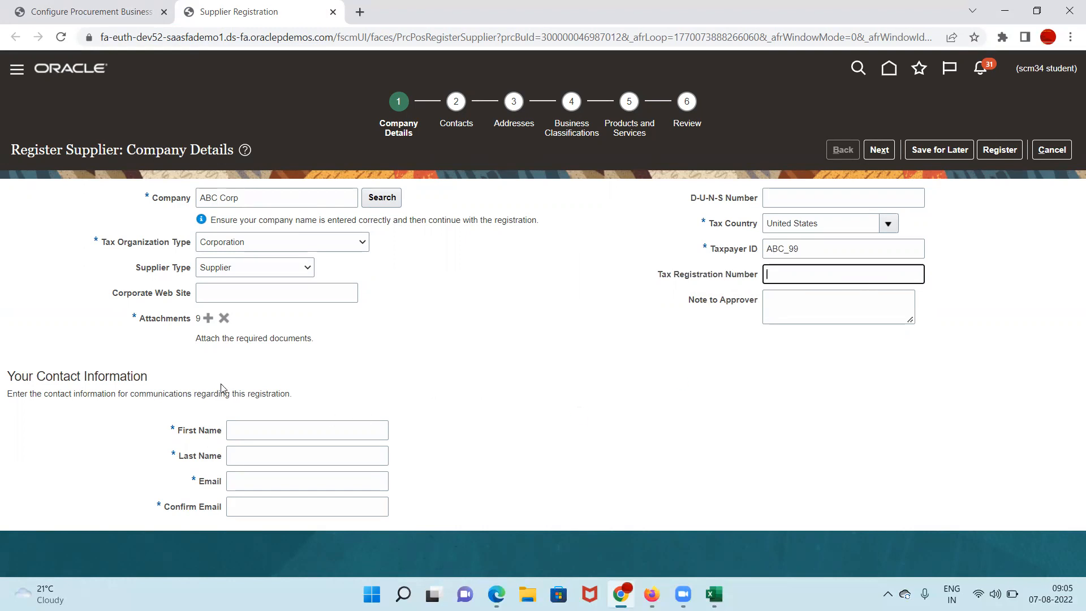
left_click(809, 300)
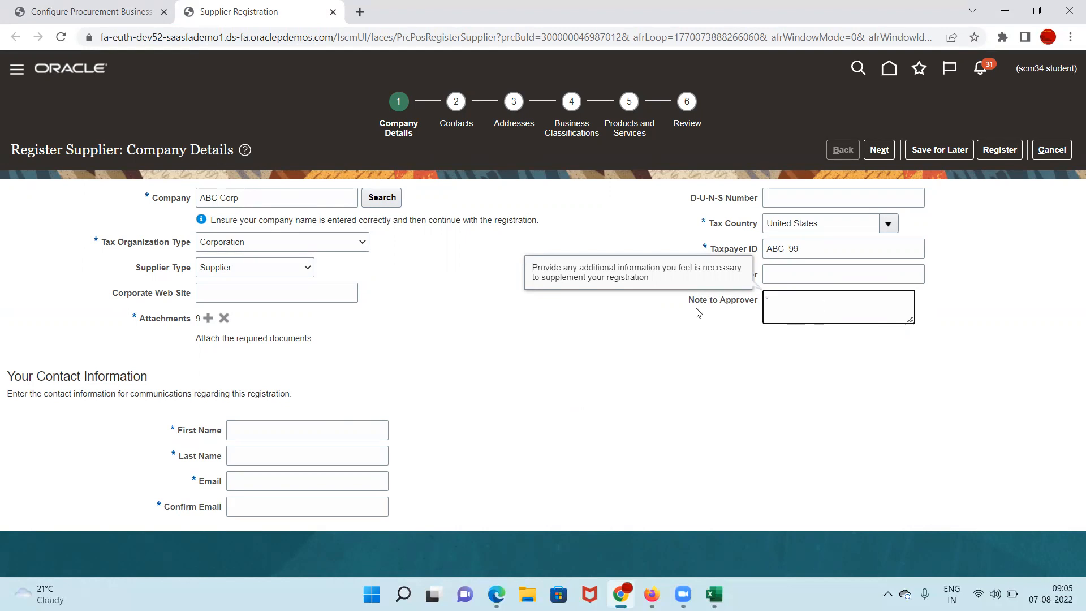
left_click(254, 426)
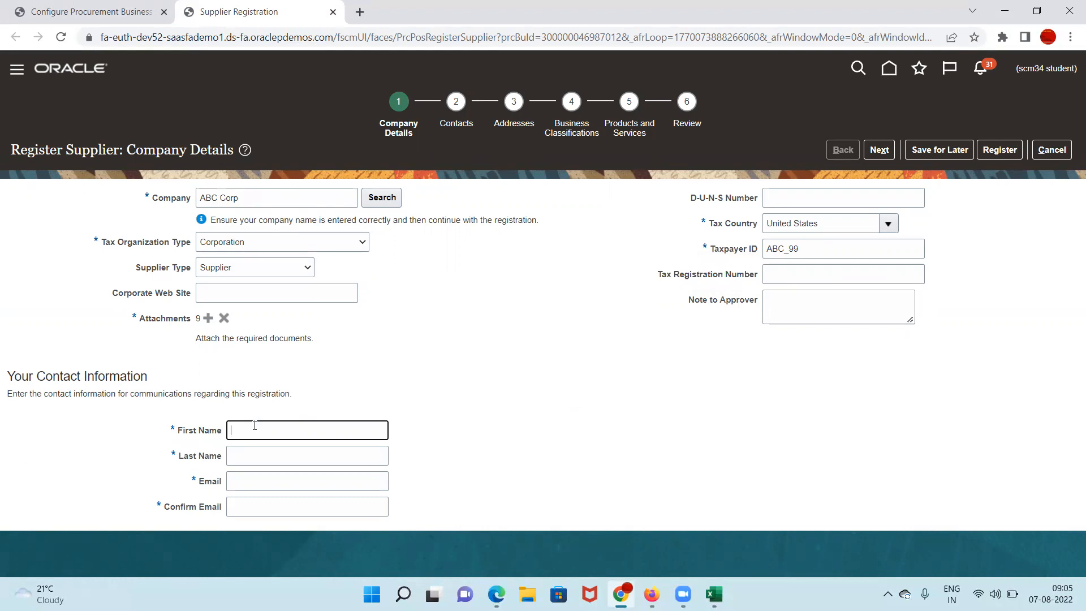
Step: Enter the contact's first name, last name and e-mail address
type("A")
type("Con")
type("t")
type("act")
left_click(252, 453)
type("1")
left_click(244, 480)
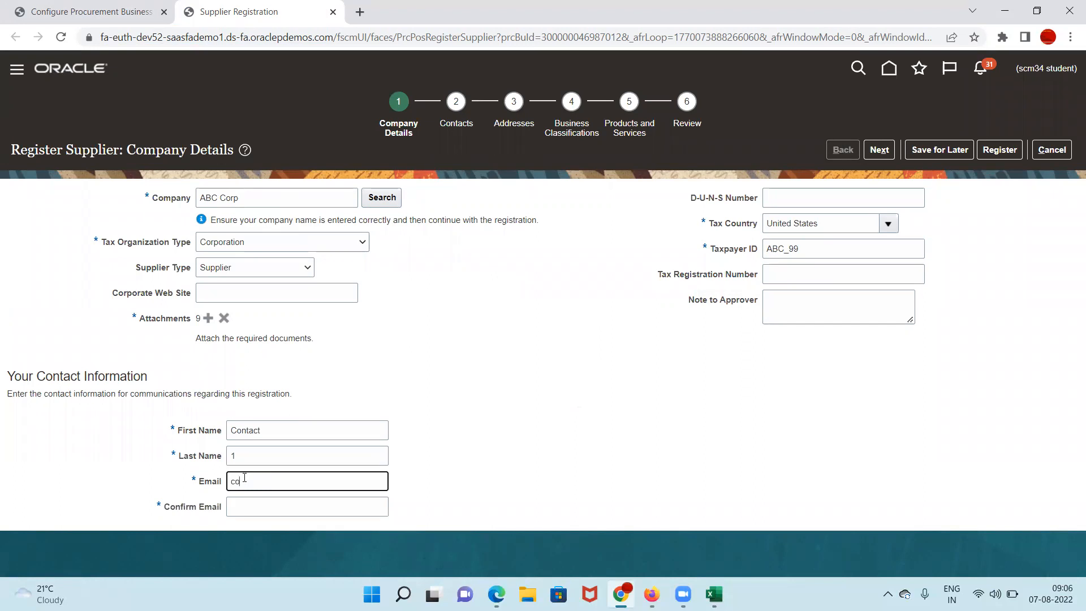
Step: Copy the contact's e-mail into Confirm Email and proceed to the Contacts step
key("shift+Left")
key("shift+Left")
key("ctrl+a")
key("ctrl+x")
key("ctrl+v")
left_click(273, 504)
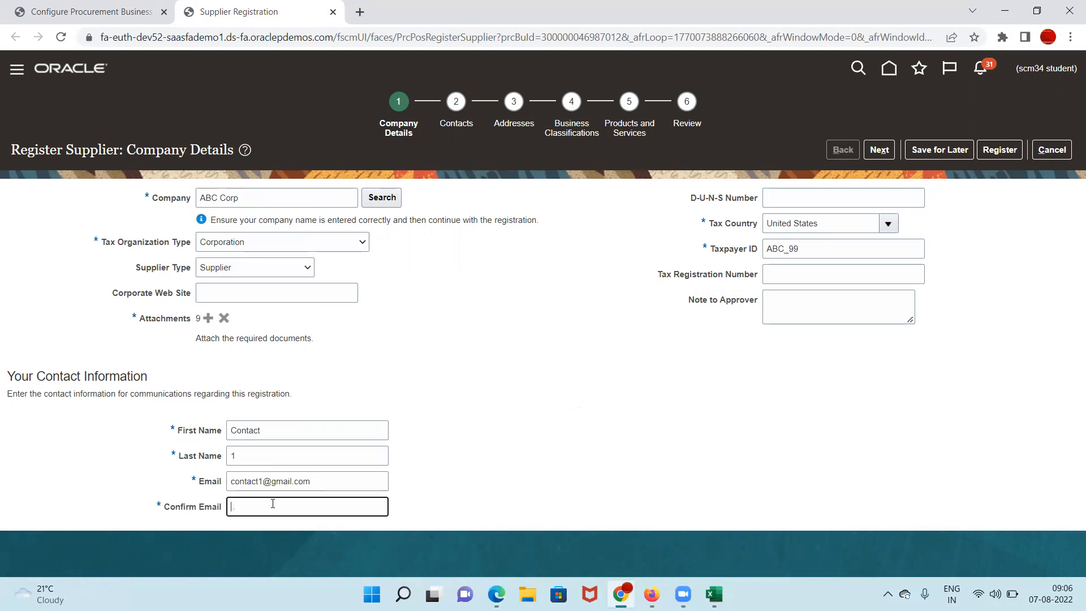
key("ctrl+v")
left_click(331, 480)
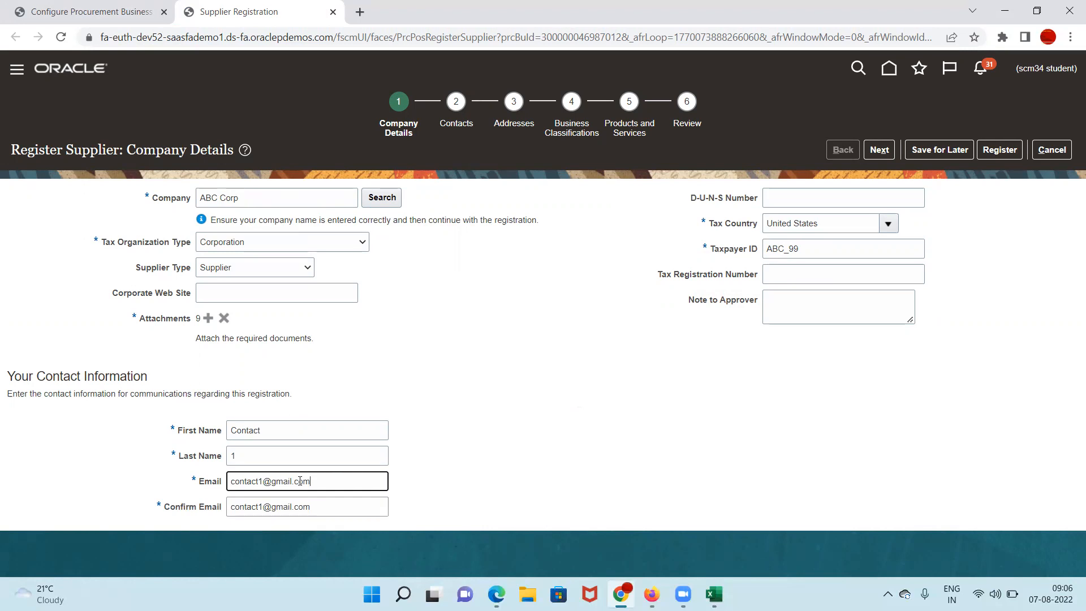
key("ctrl+a")
left_click_drag(325, 483, 166, 486)
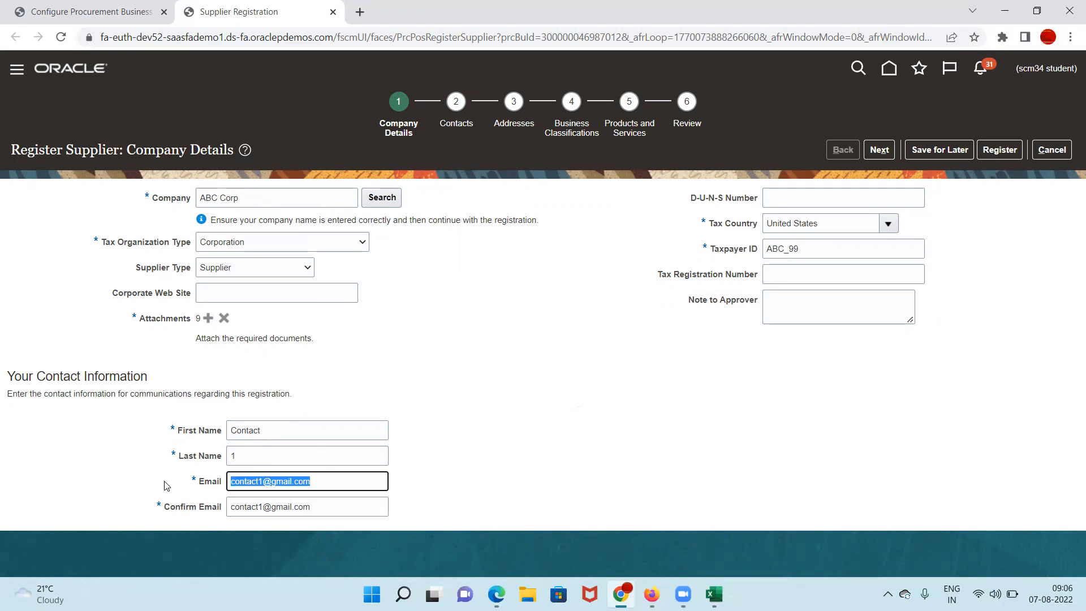
left_click_drag(339, 481, 172, 482)
left_click_drag(333, 481, 163, 483)
left_click(451, 101)
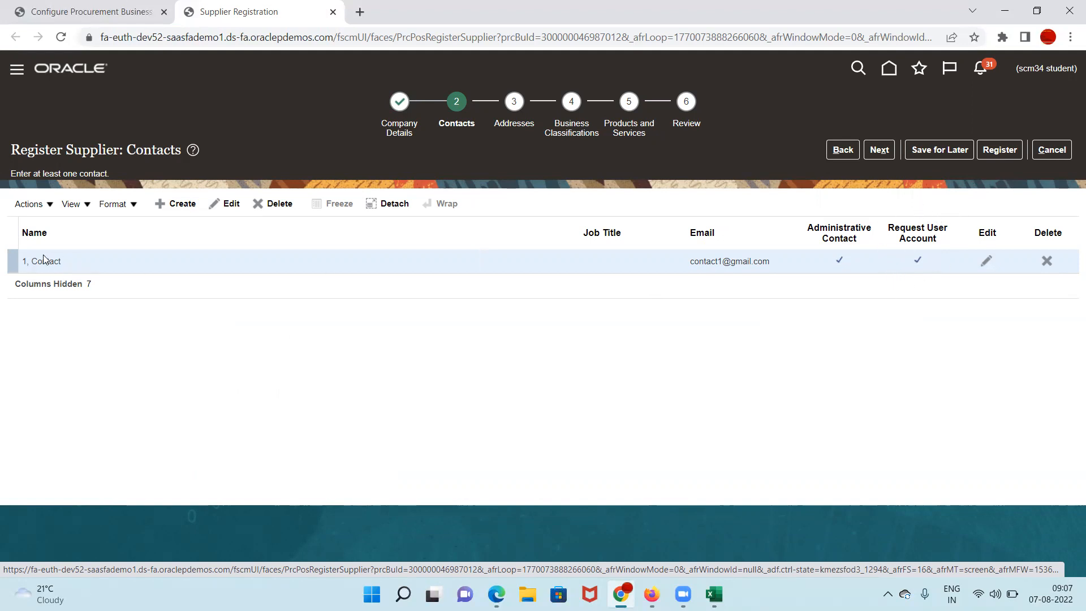
Step: Confirm Contact 1 has Create user account checked and save the contact
left_click(986, 262)
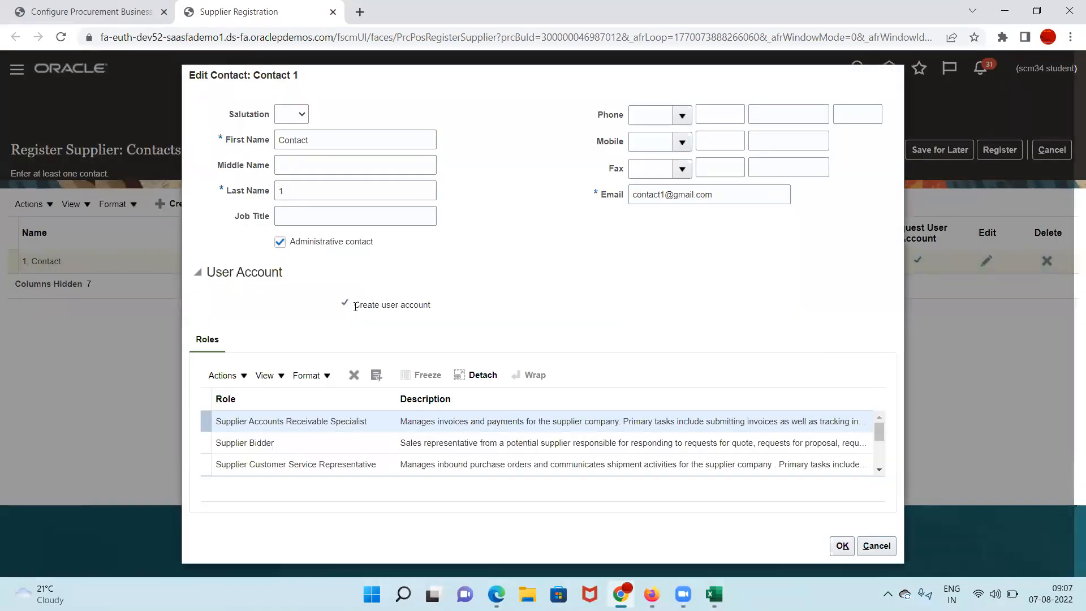
left_click_drag(355, 306, 449, 306)
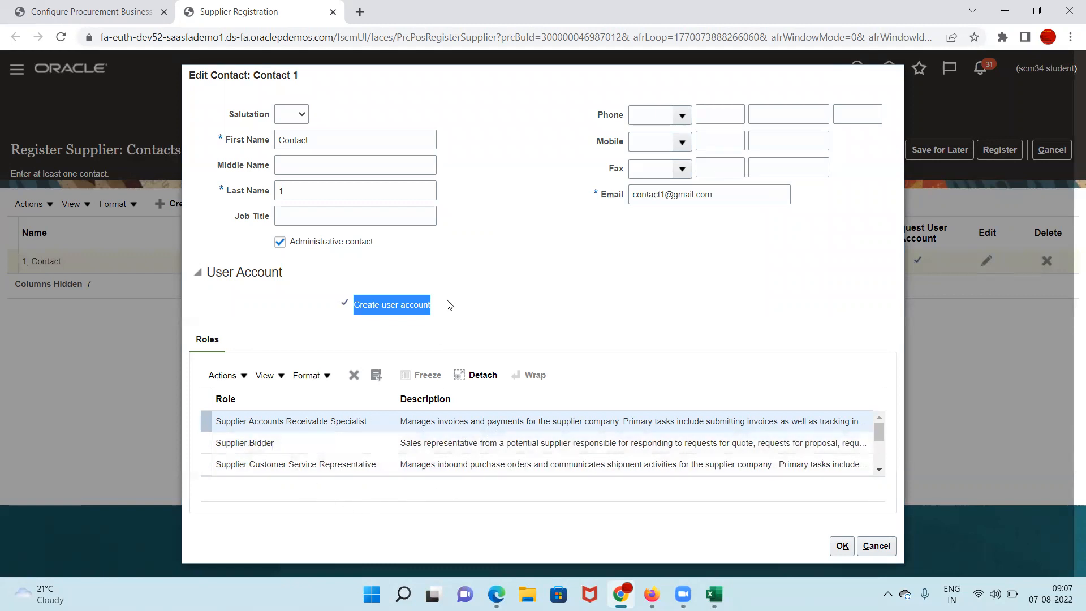
left_click(369, 316)
left_click_drag(352, 308, 440, 311)
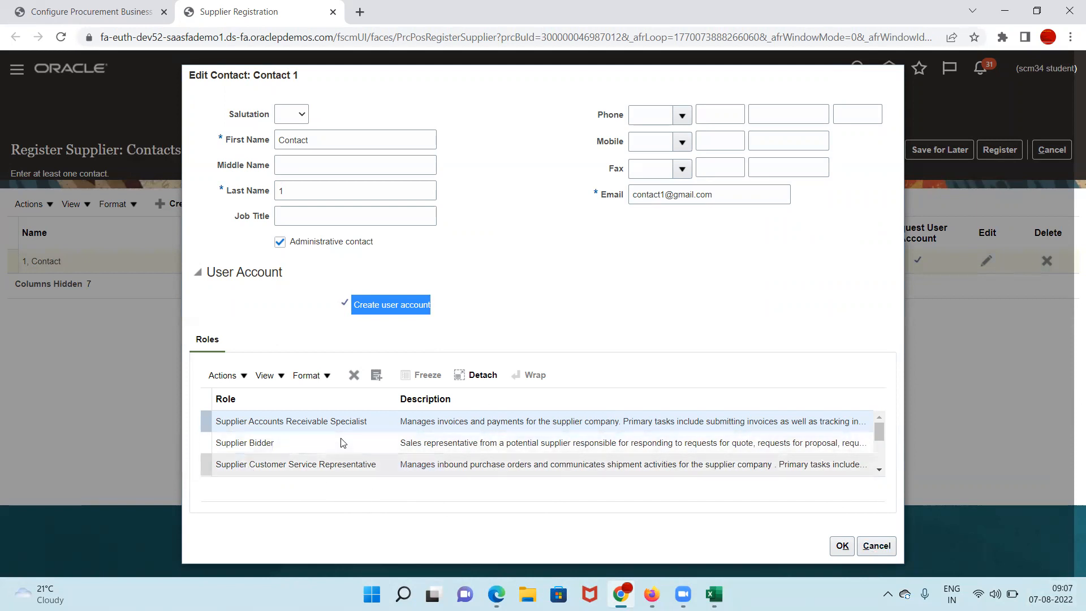
left_click(842, 546)
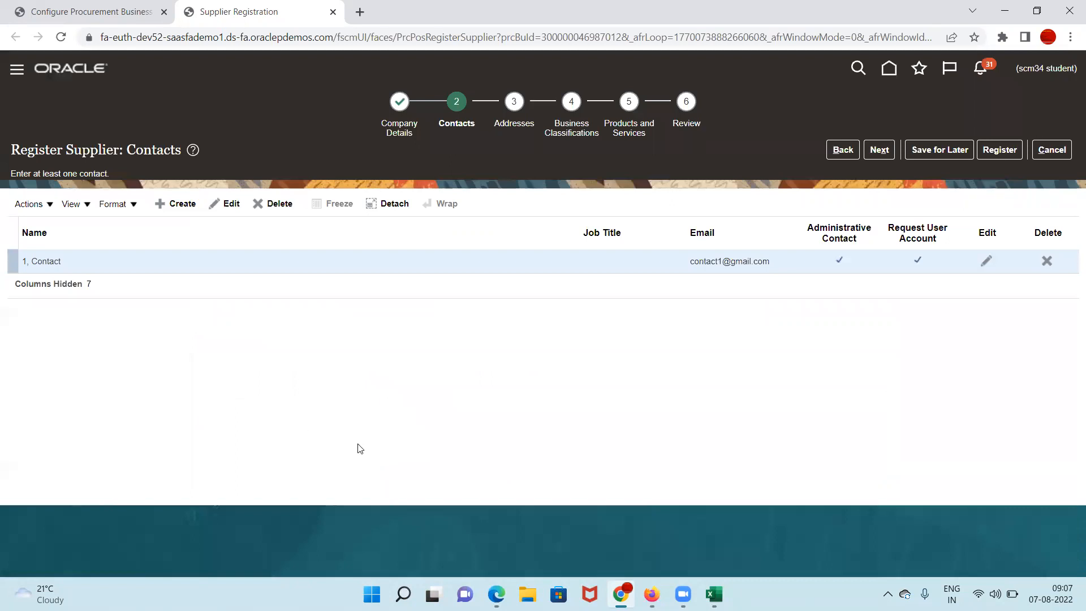
Step: Create a new address named NY_1, with NY_1 as Address Line 1
left_click(879, 152)
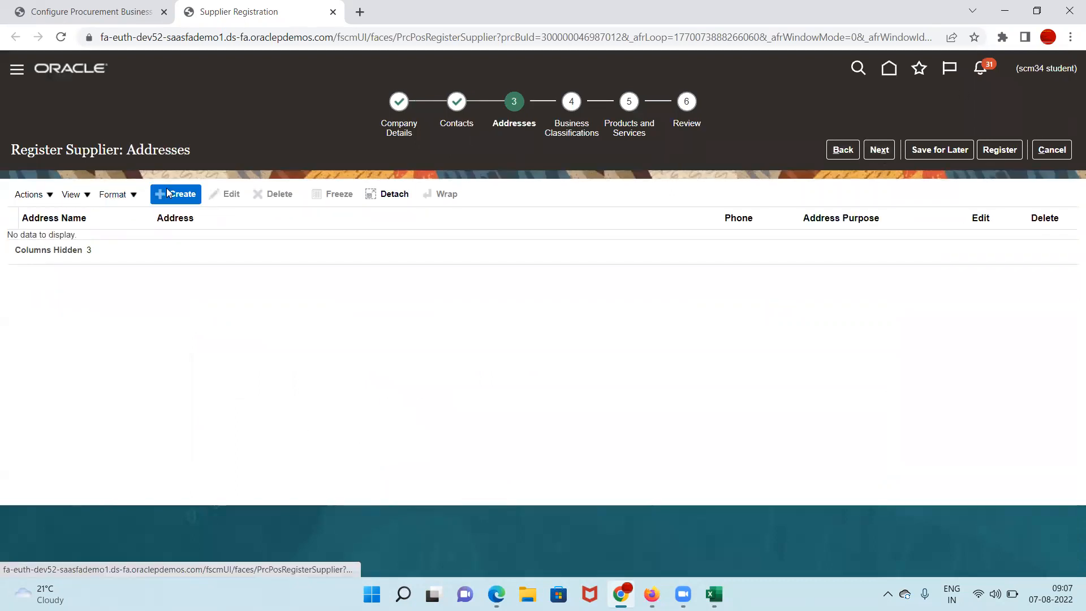
left_click(170, 194)
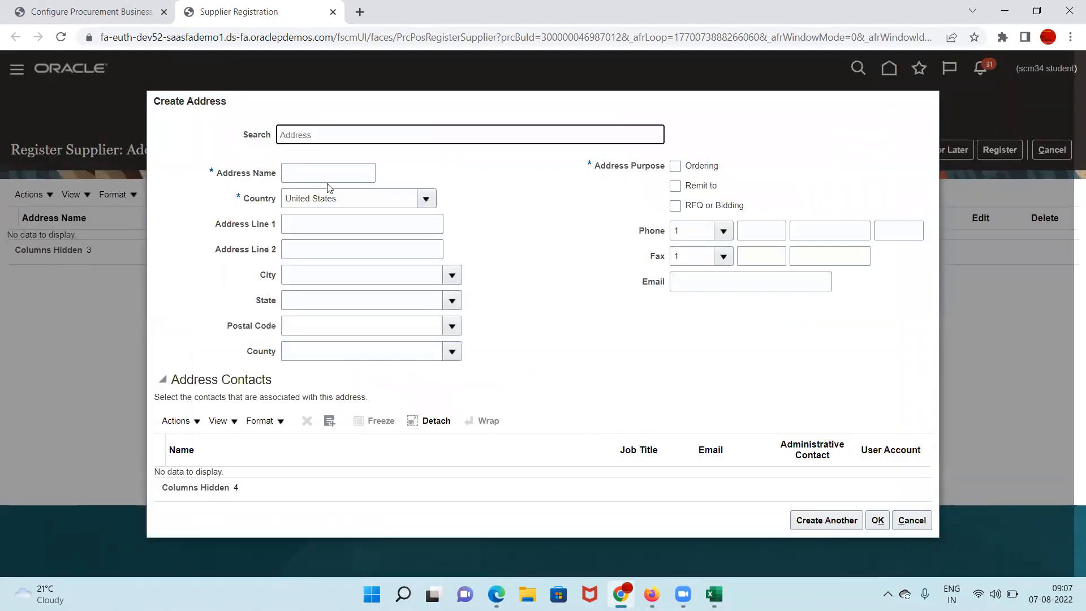
left_click(303, 173)
type("US")
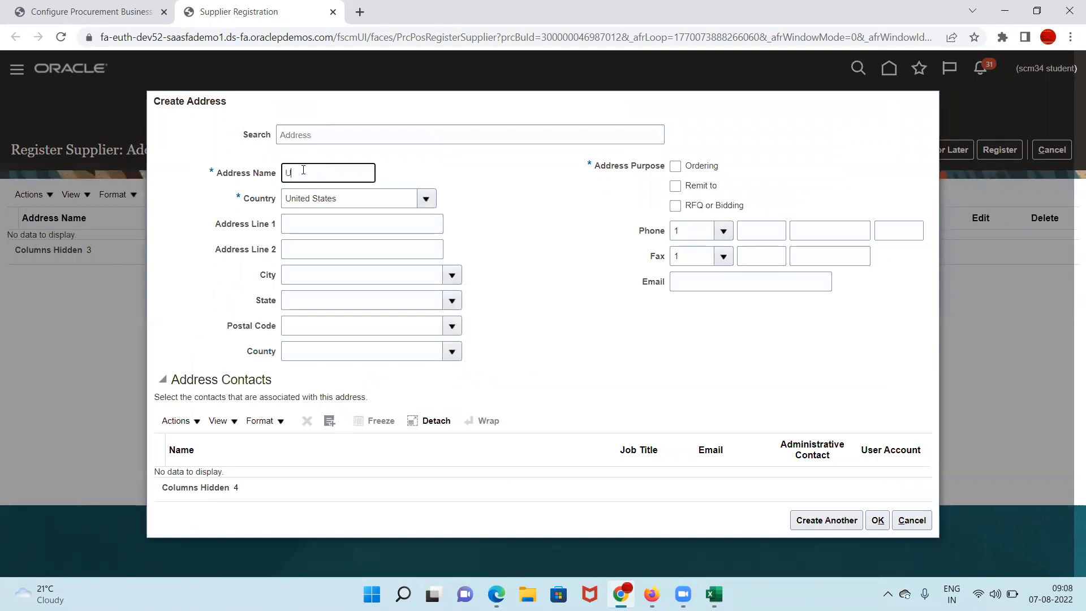
key("BackSpace")
key("BackSpace")
type("NY_1")
left_click(304, 226)
double_click(321, 172)
key("ctrl+x")
key("ctrl+v")
left_click(349, 227)
key("ctrl+v")
Step: Set the address postal code to 10022, New York
left_click(302, 324)
type("102")
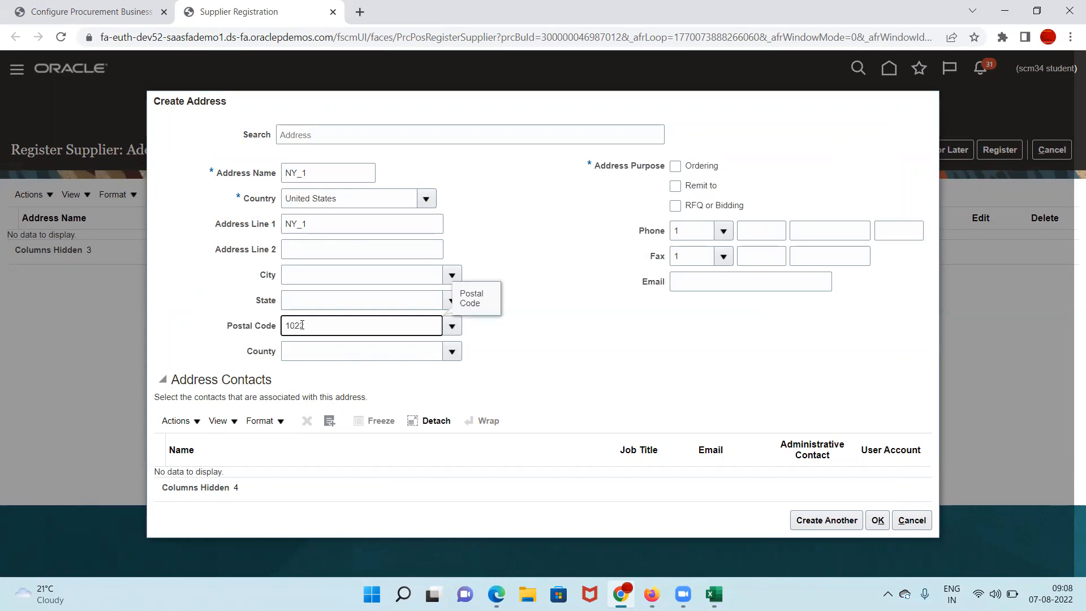
key("BackSpace")
type("012")
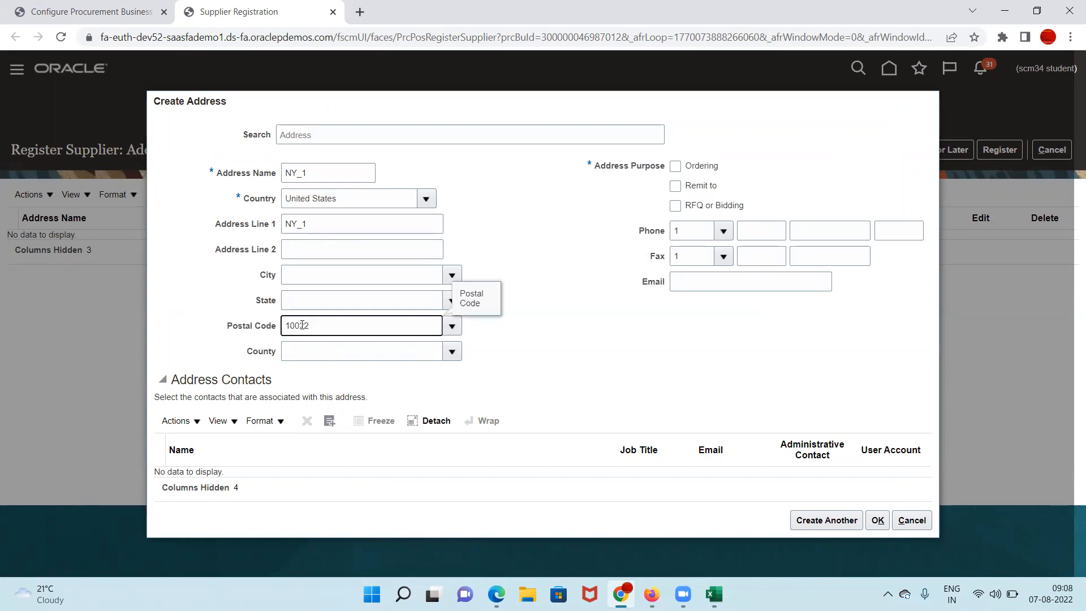
key("Tab")
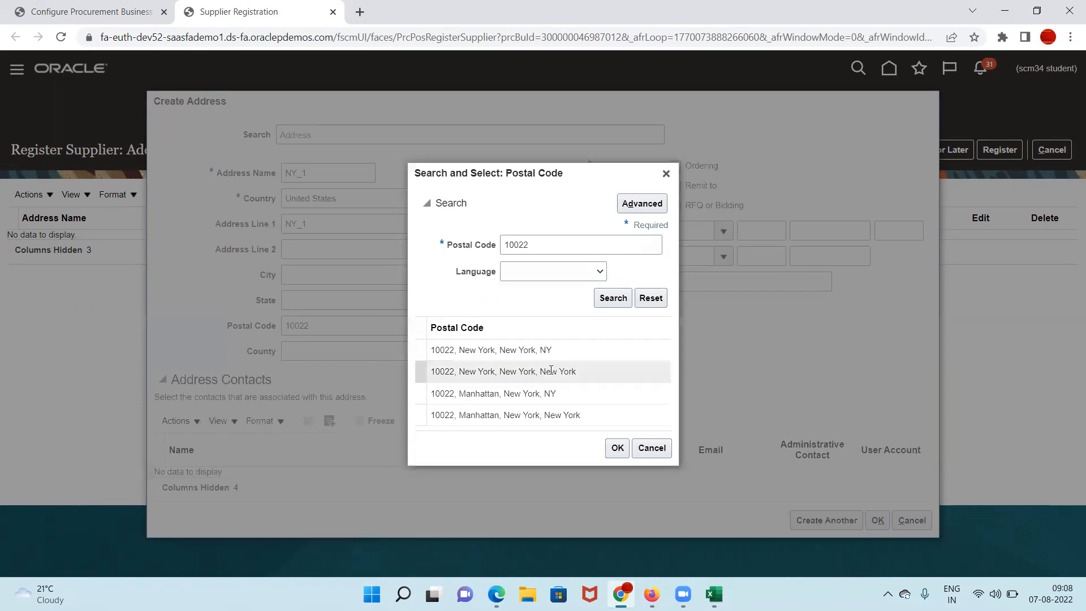
left_click(550, 371)
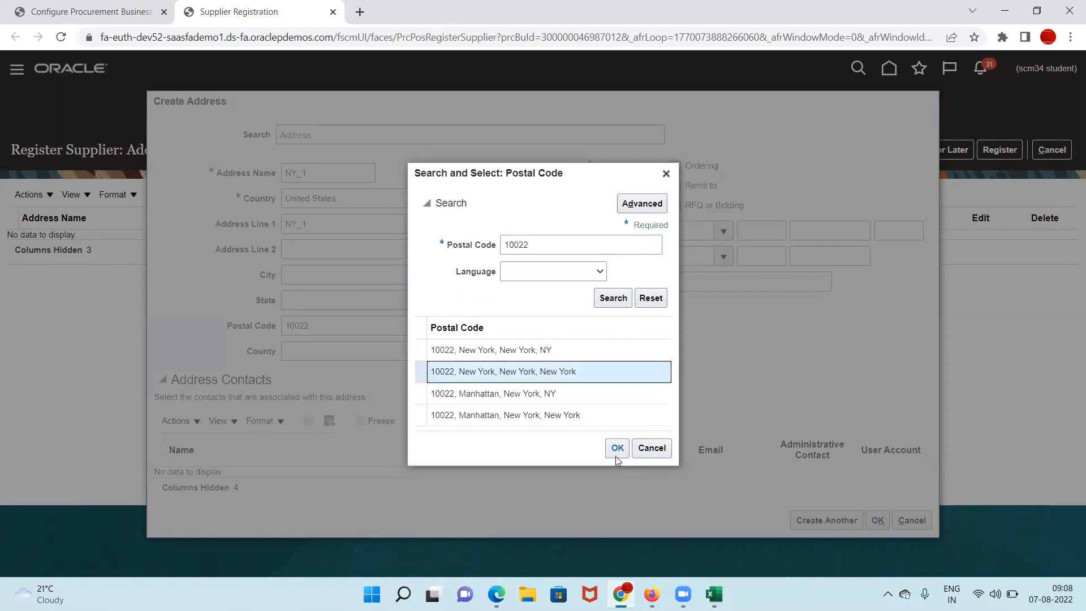
left_click(617, 451)
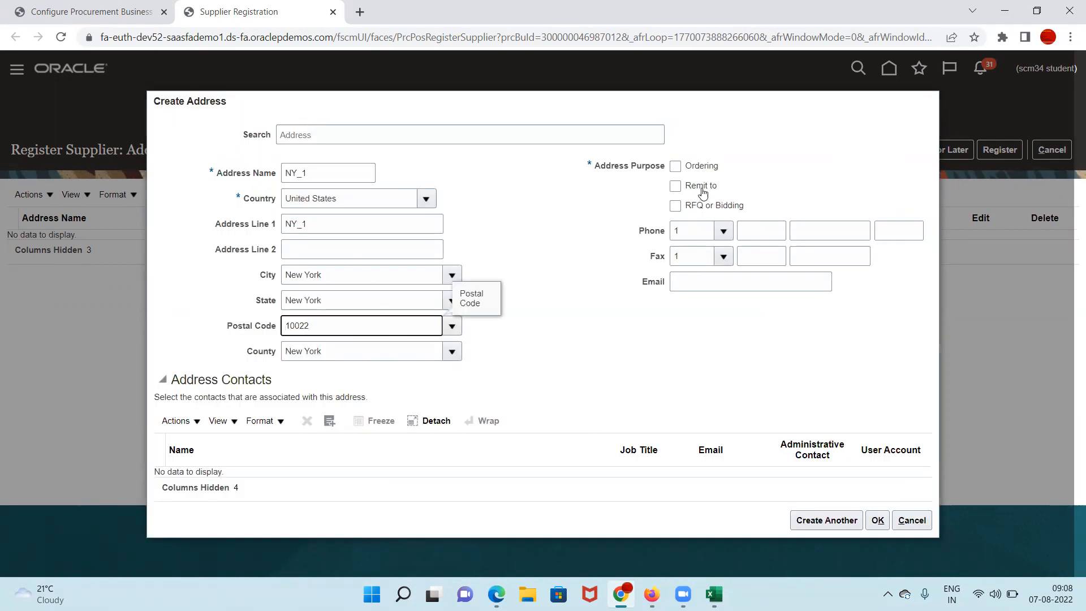
Step: Mark the address for Ordering and Remit to, add Contact 1, and save it
left_click(674, 167)
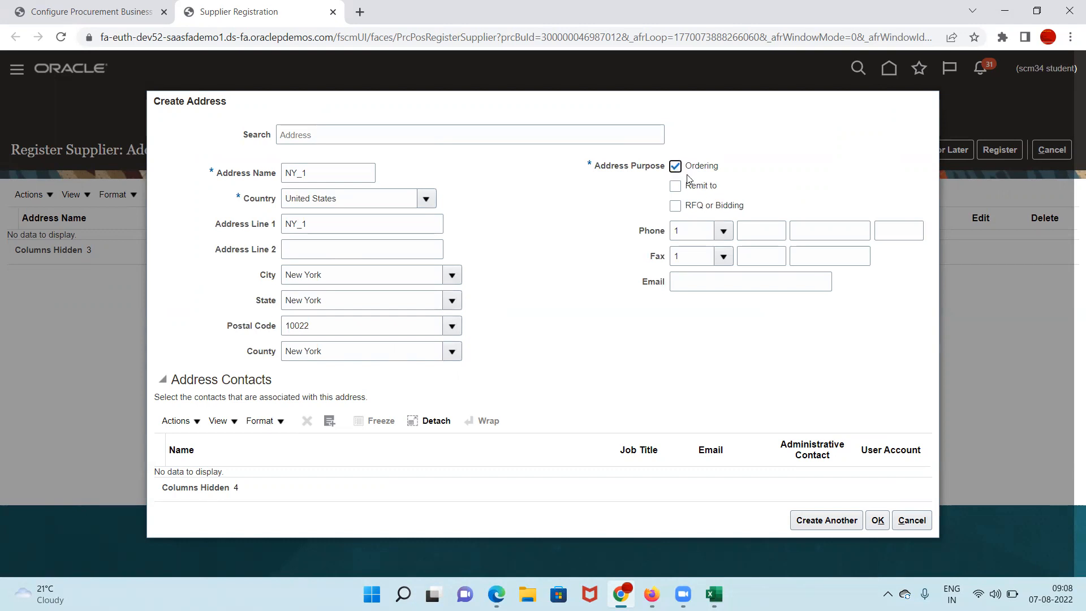
left_click(675, 186)
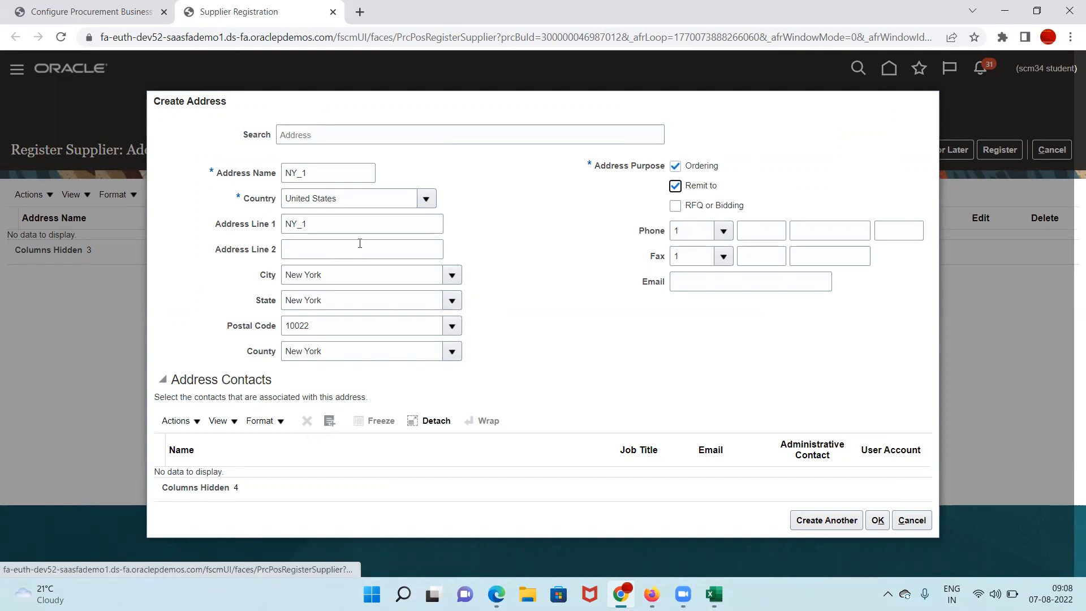
left_click(330, 422)
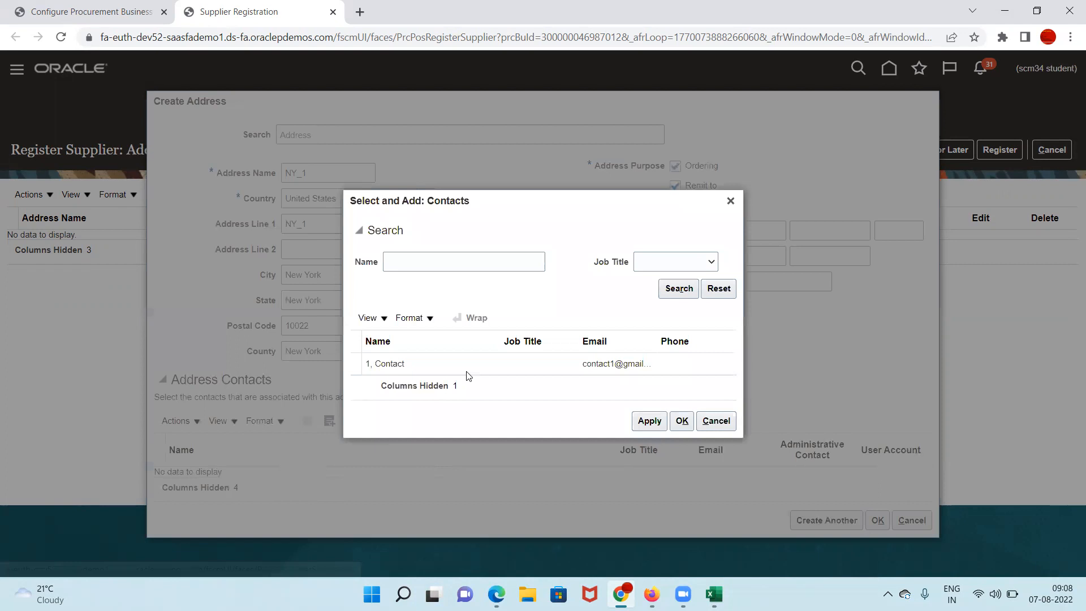
left_click(423, 362)
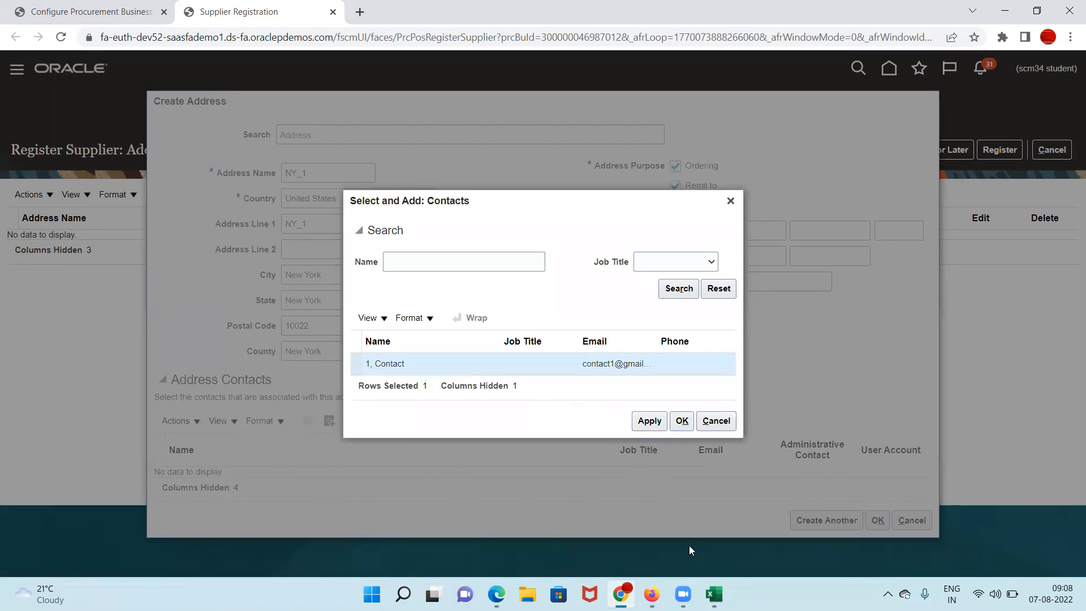
left_click(676, 425)
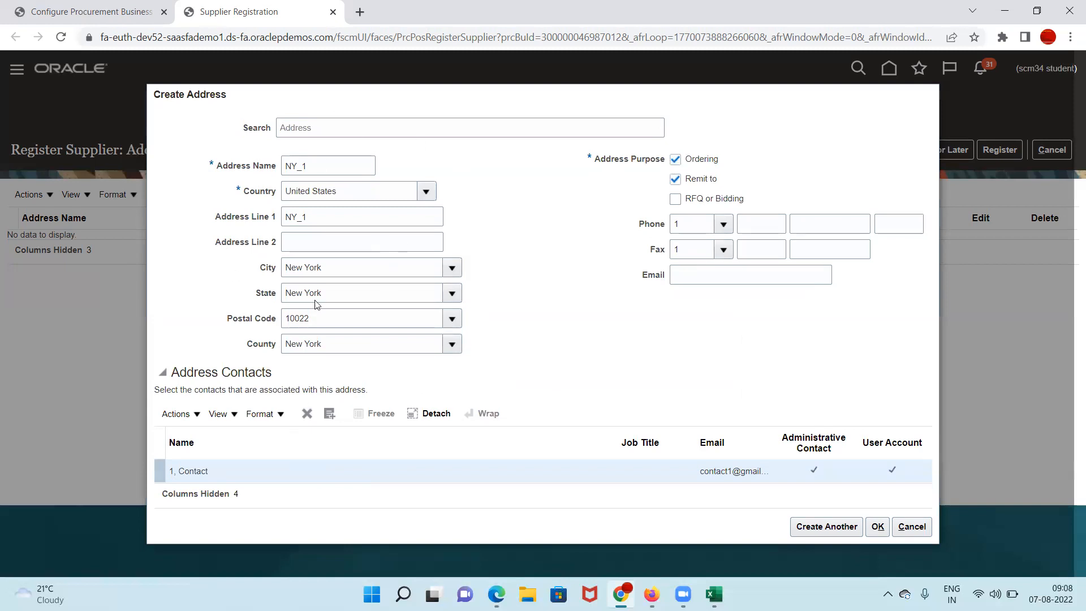
left_click(876, 528)
left_click(576, 104)
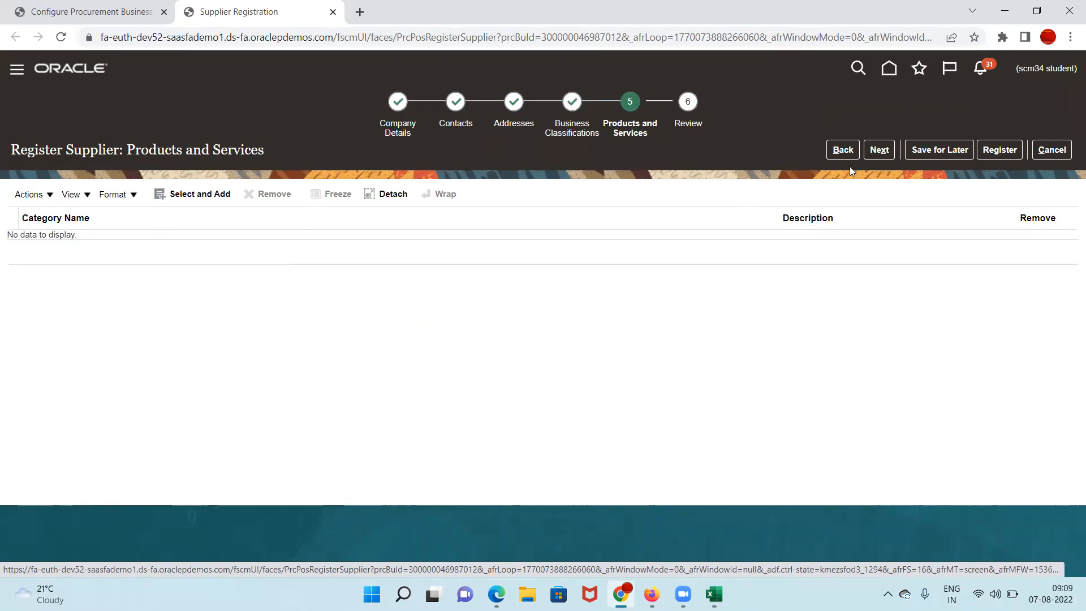
Step: Advance to the Review step and scroll through the ABC Corp summary
left_click(879, 150)
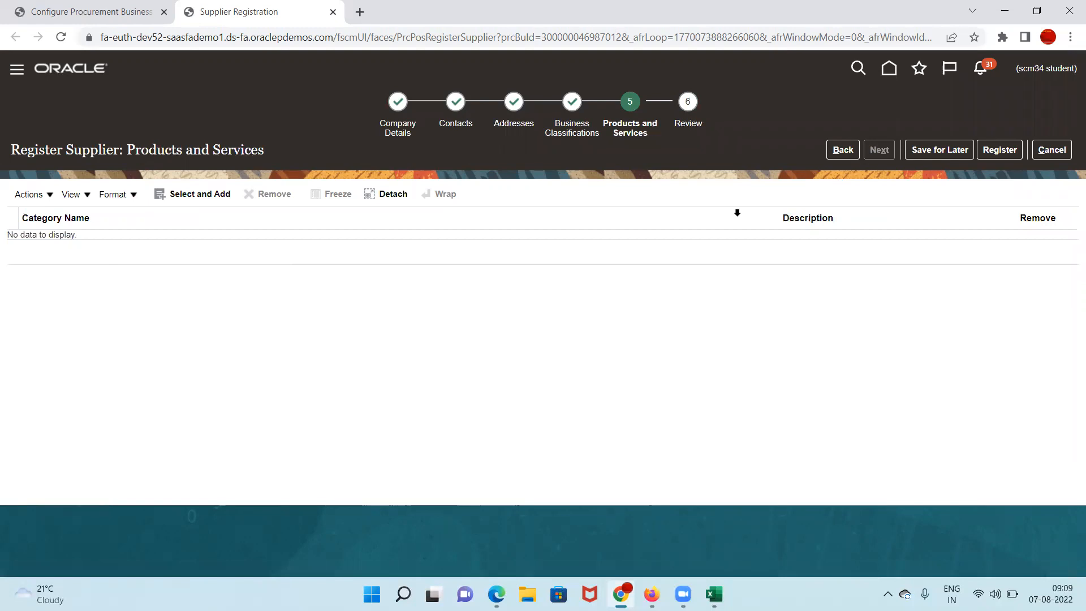
scroll(489, 291, "down", 6)
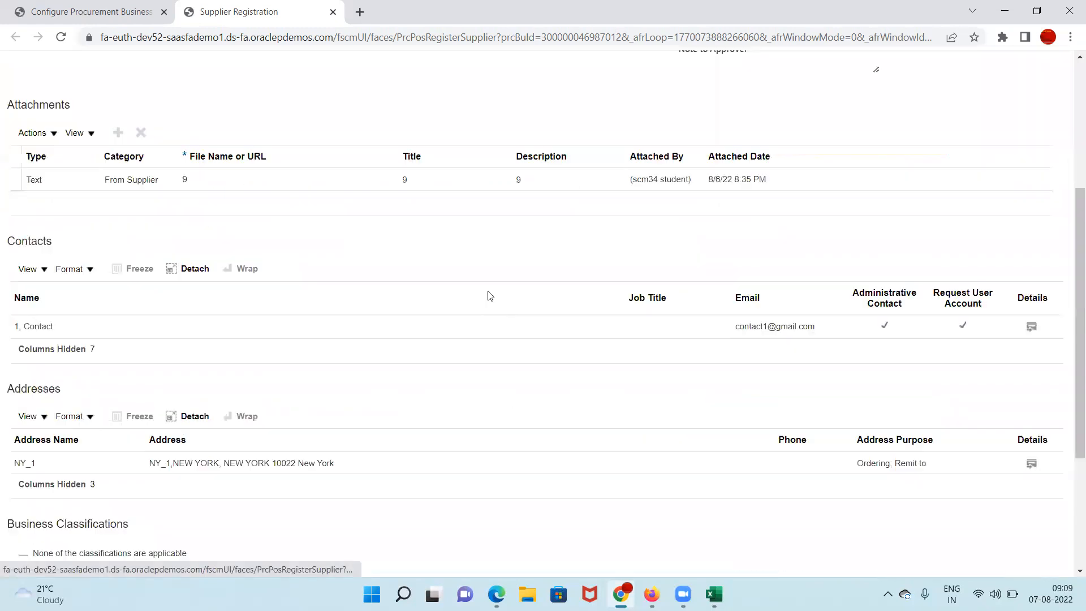
scroll(649, 473, "down", 2)
scroll(648, 464, "up", 8)
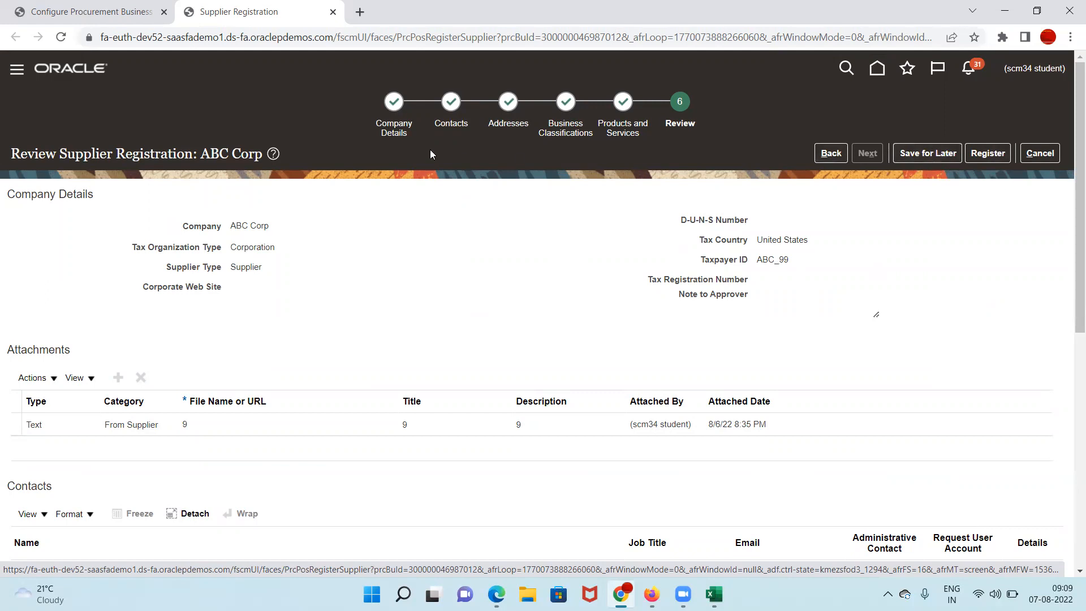
Step: Recheck the contact e-mail on Company Details, then Register the ABC Corp request
left_click(394, 103)
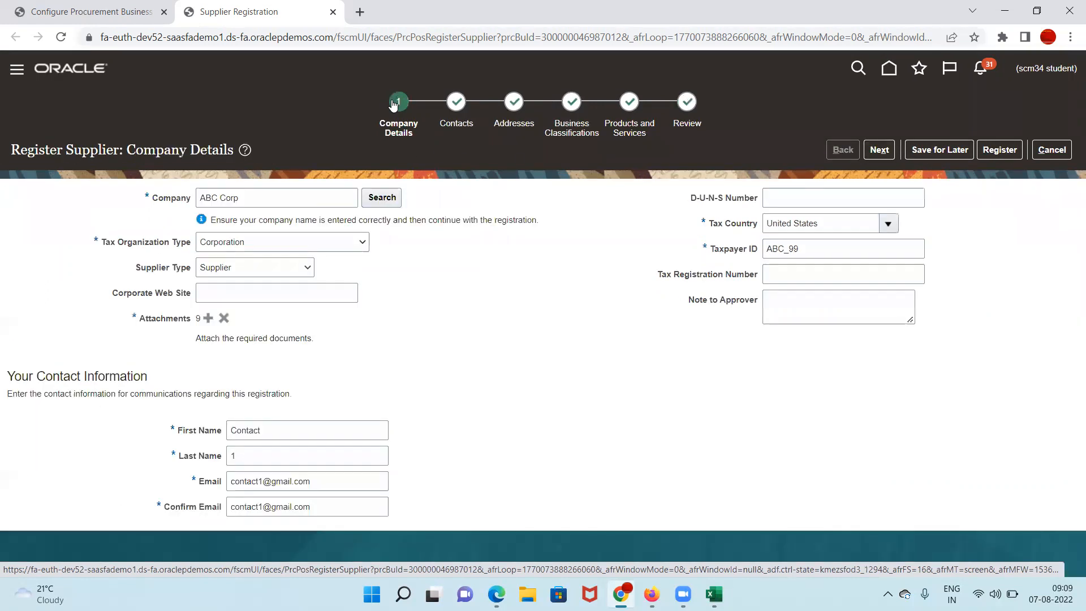
triple_click(334, 481)
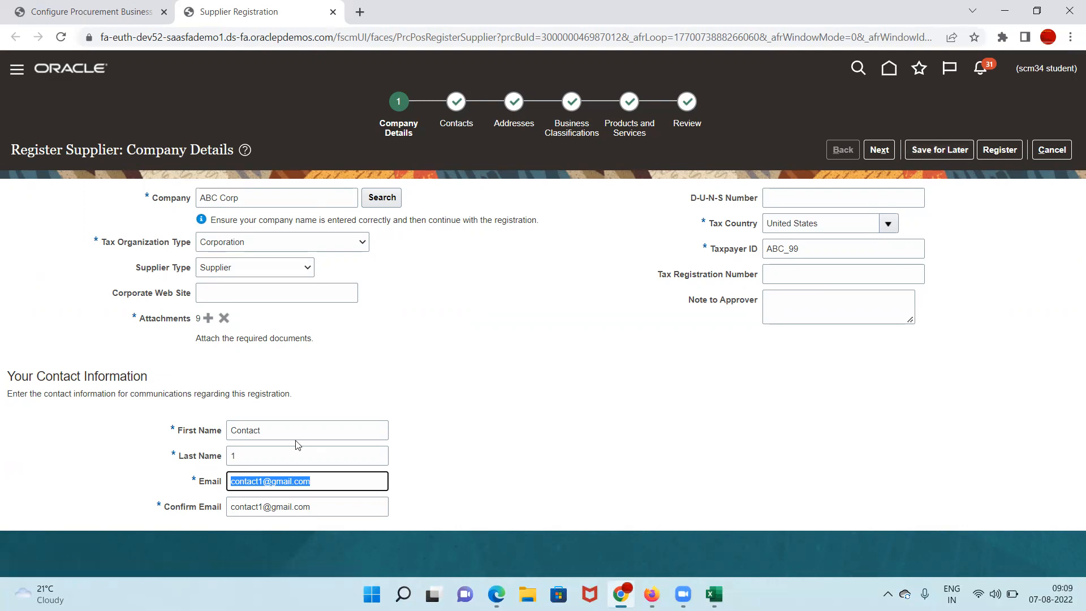
left_click(331, 481)
left_click_drag(323, 474, 167, 476)
left_click(328, 482)
key("shift+Left")
key("shift+Home")
left_click(995, 151)
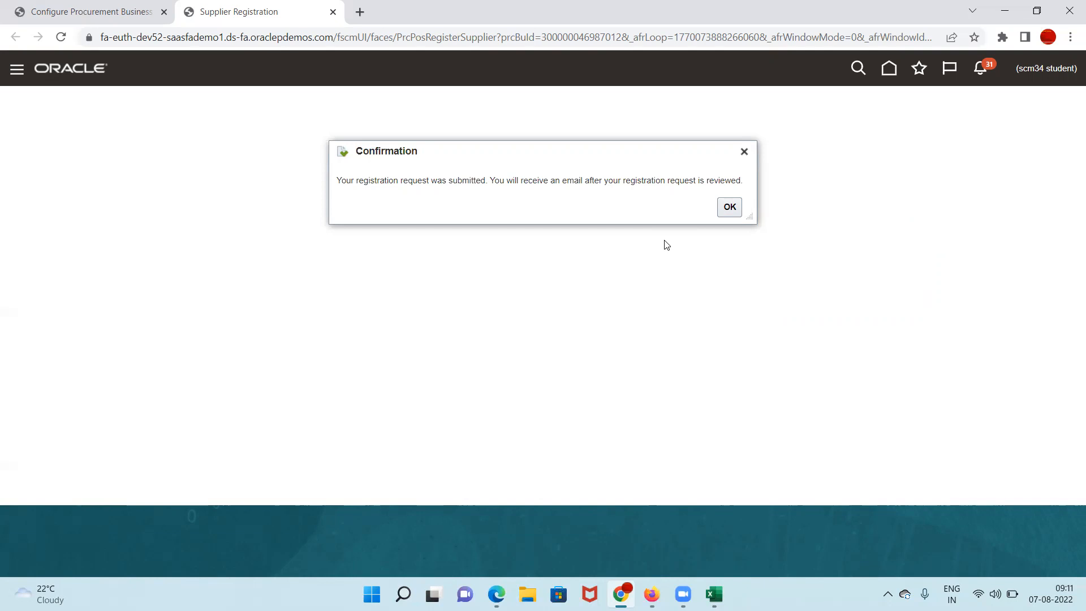
left_click(726, 210)
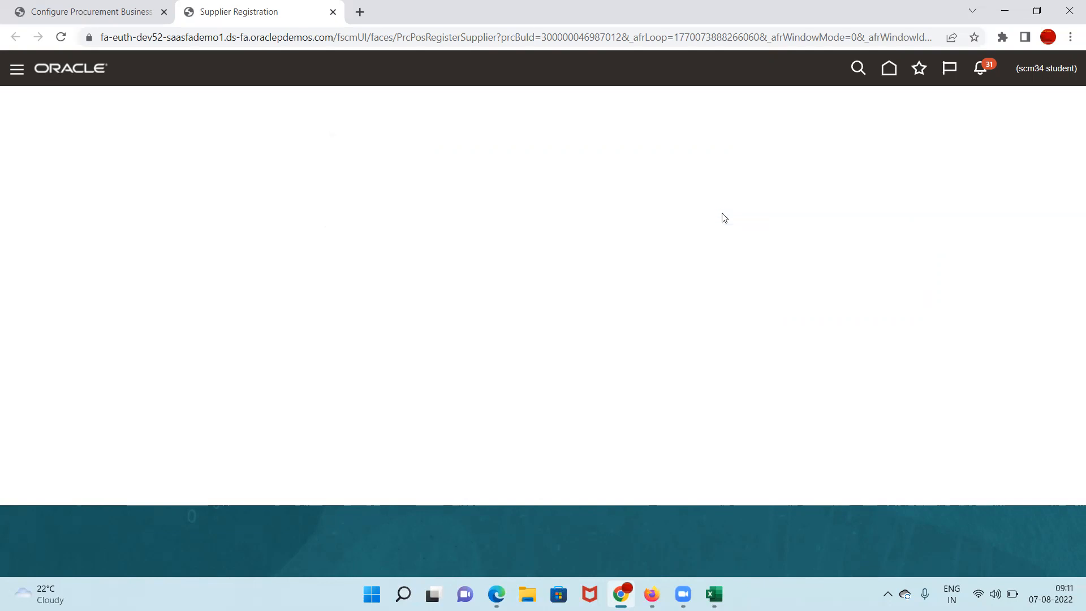
left_click(74, 12)
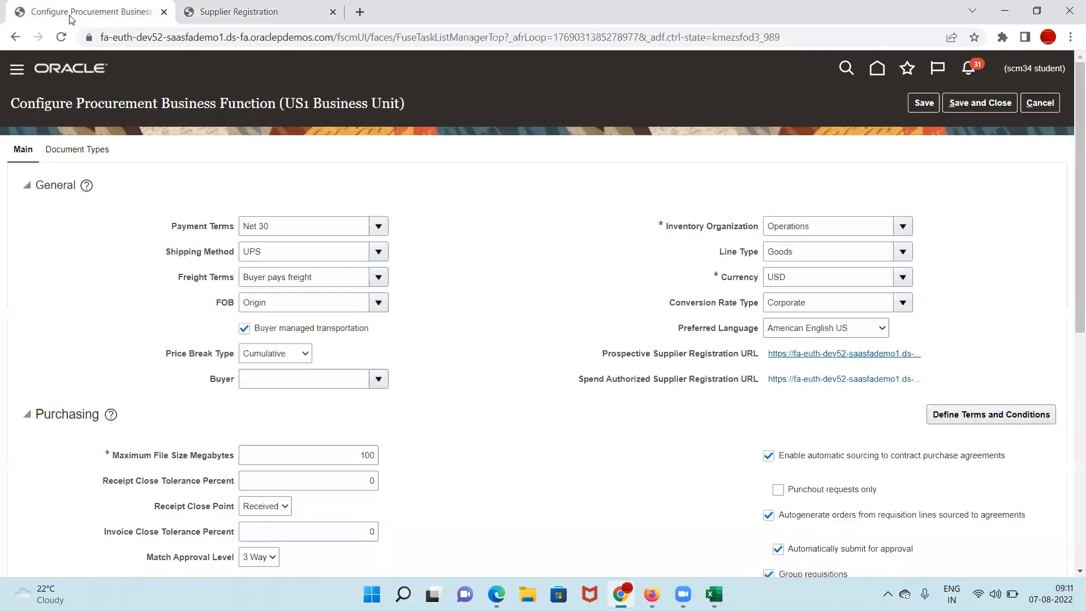
left_click(1056, 104)
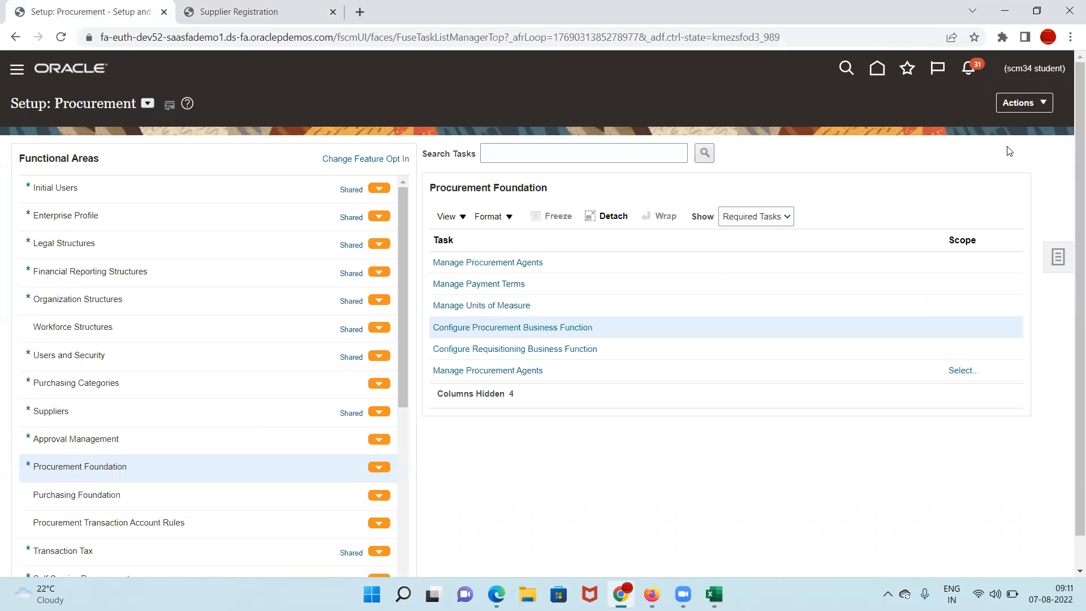
left_click(60, 38)
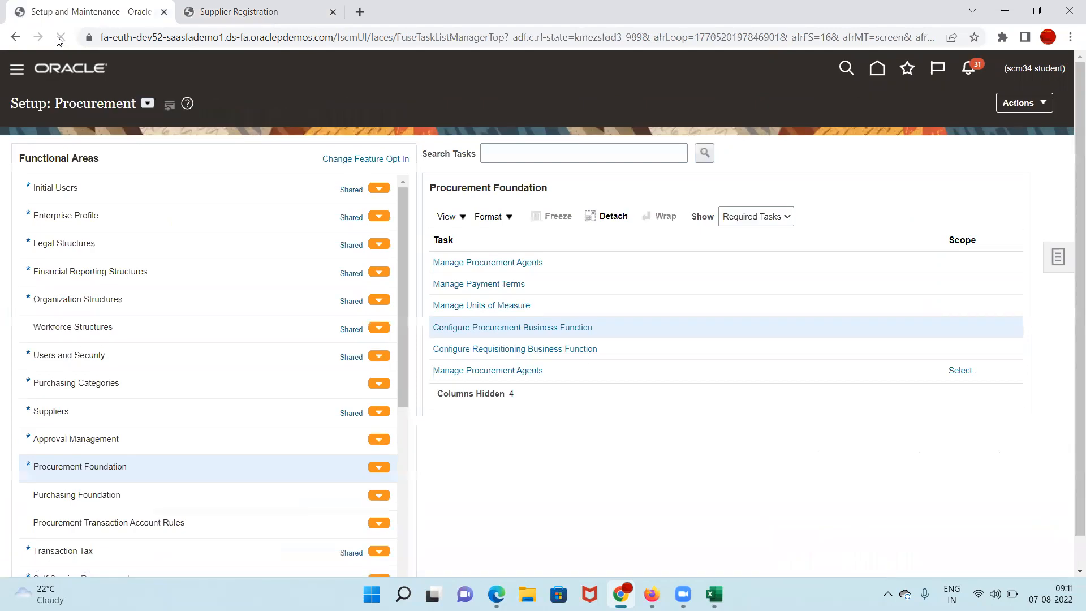
left_click(968, 70)
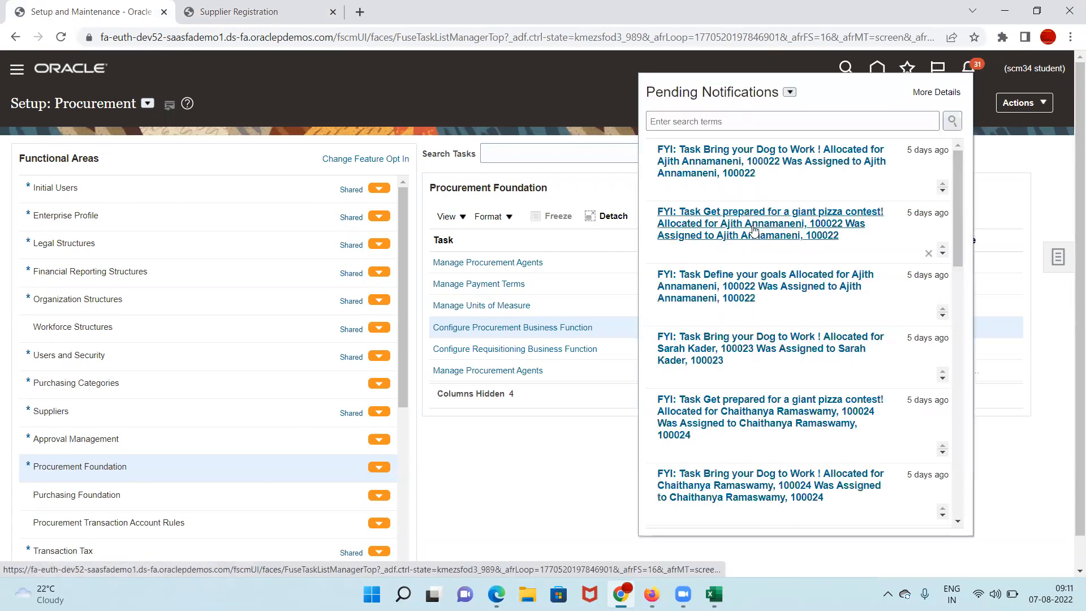
left_click(63, 37)
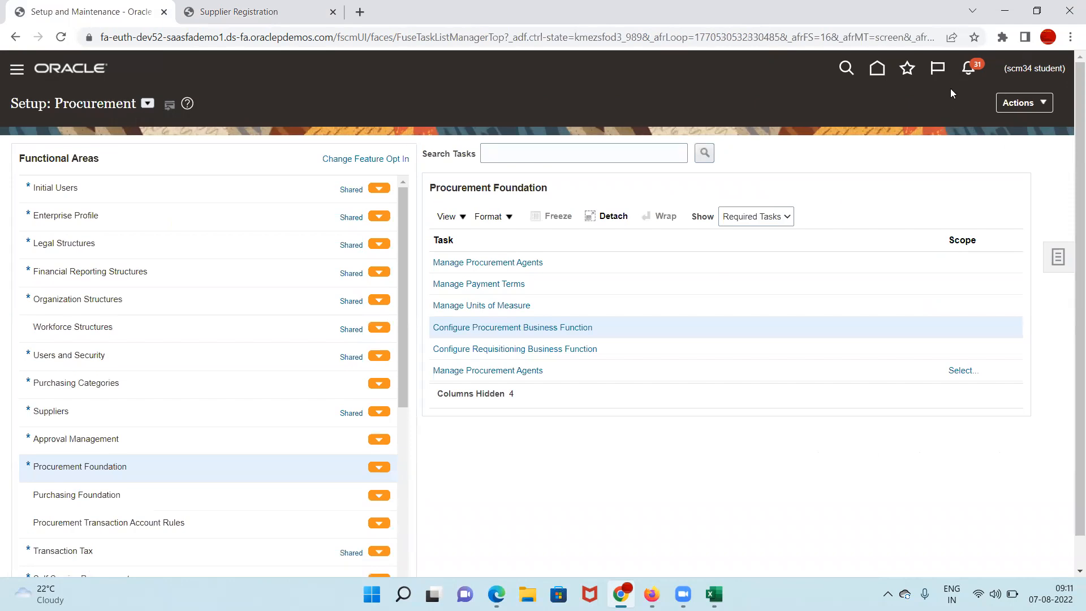
left_click(968, 69)
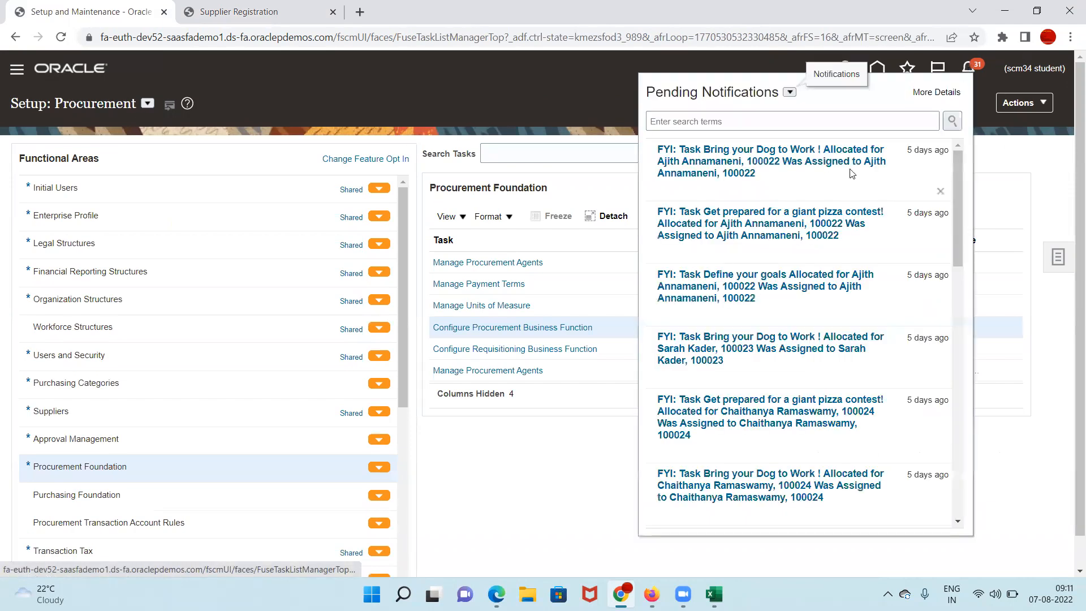
left_click(234, 103)
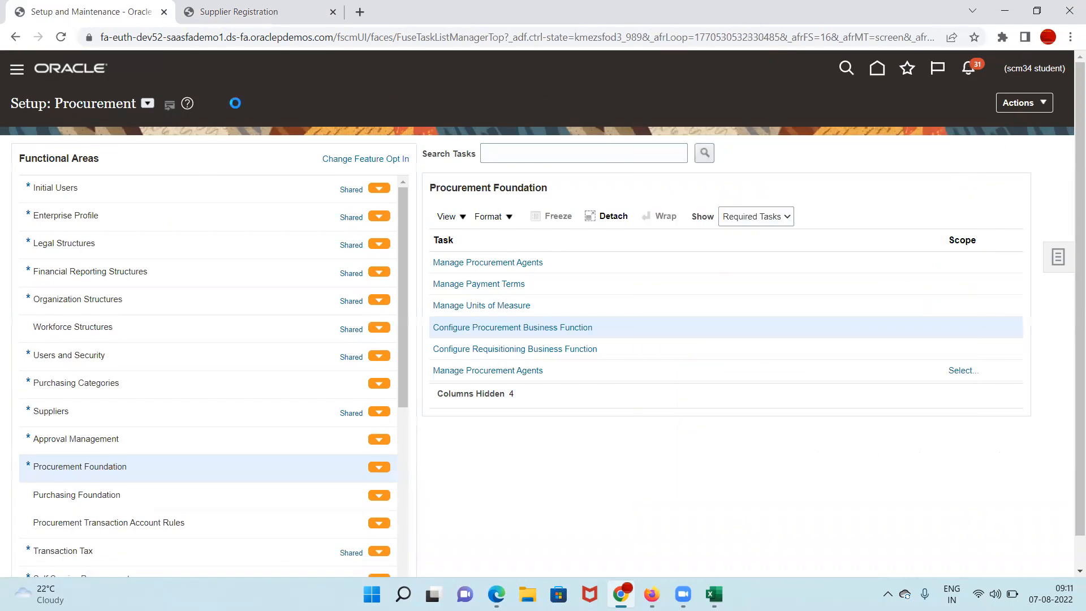
Step: Go to Procurement > Suppliers and open Manage Supplier Registration Requests
left_click(16, 69)
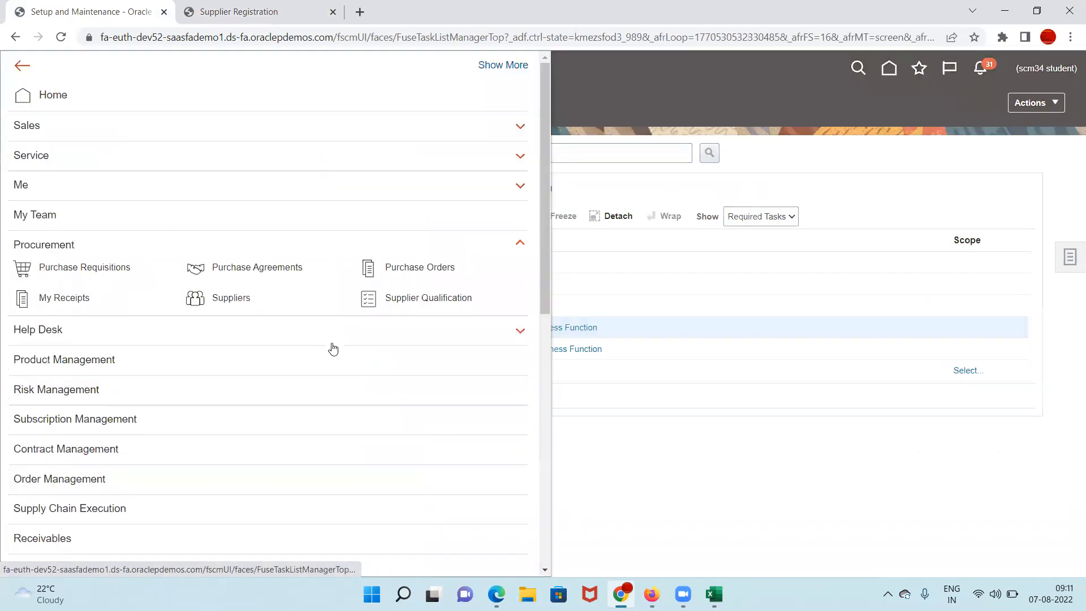
left_click(226, 300)
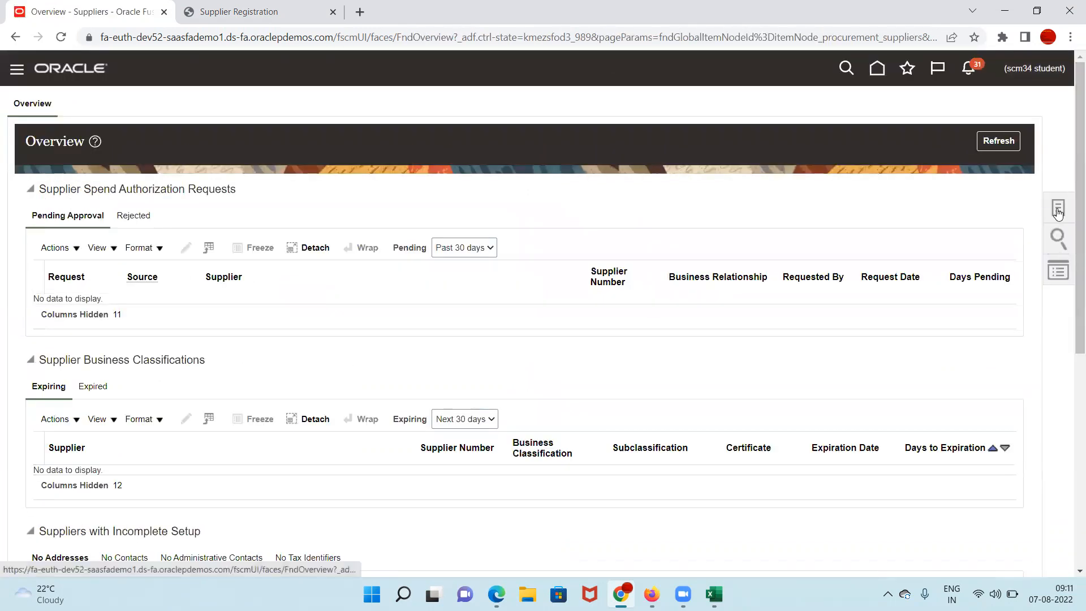
left_click(1056, 210)
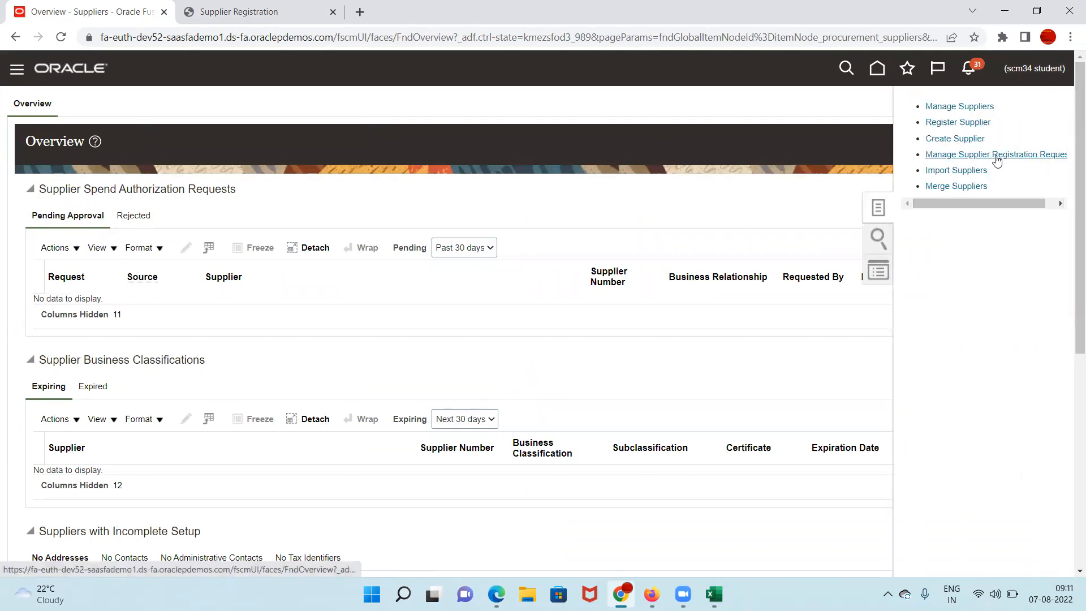
left_click(1015, 156)
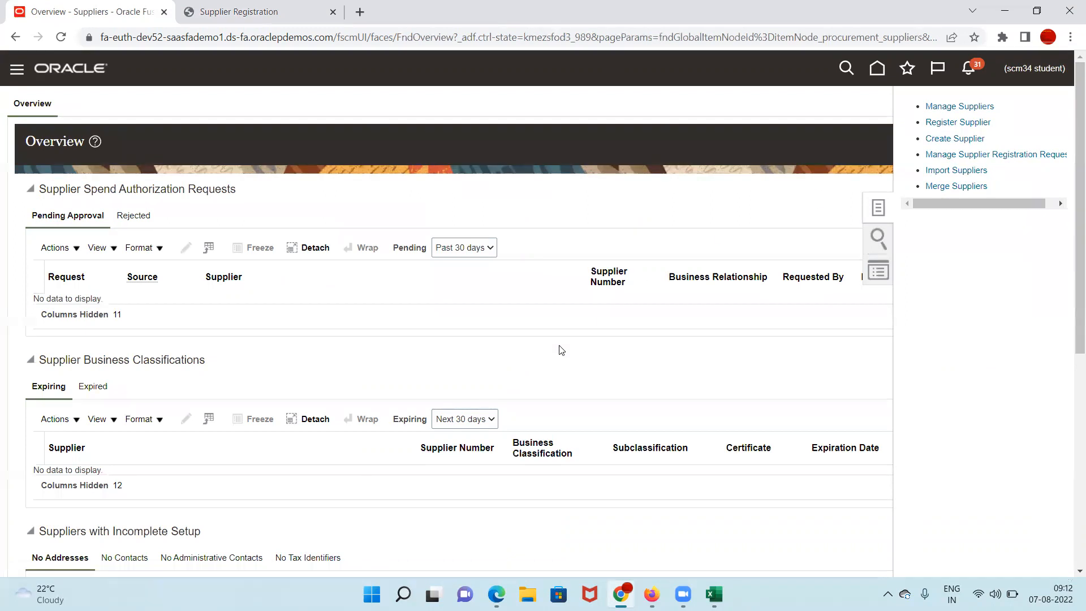
left_click(863, 249)
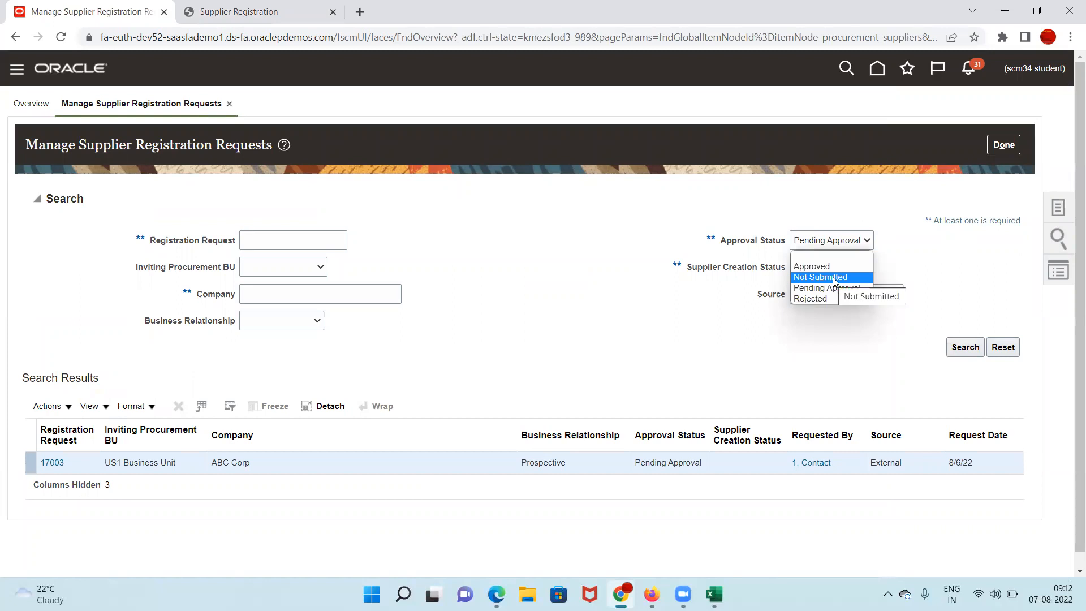
Step: Search for Not Submitted requests, then search again with Approval Status Pending Approval
left_click(834, 277)
left_click(961, 348)
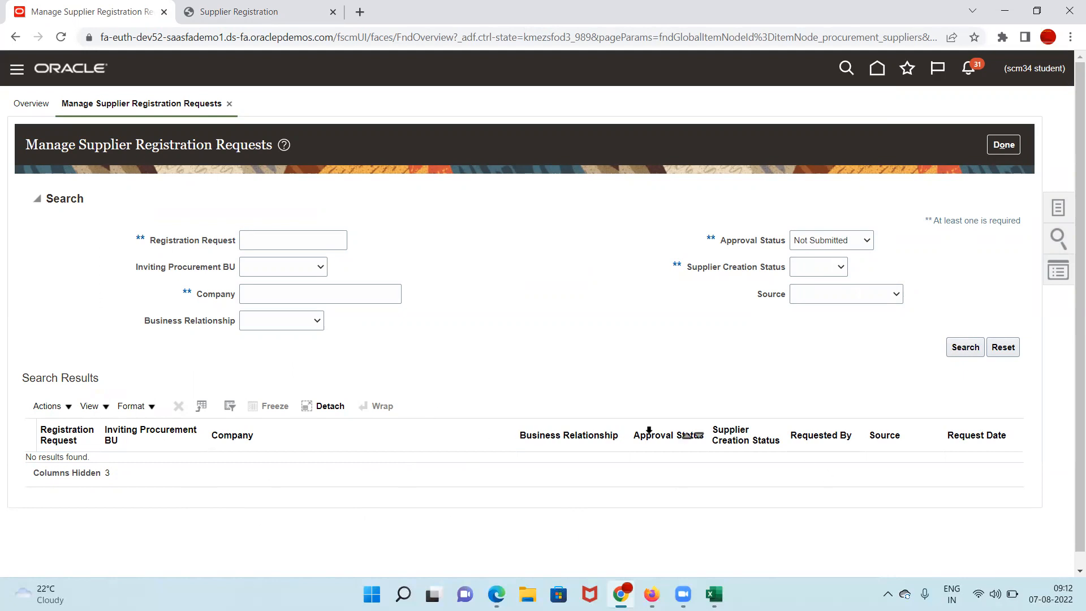
left_click(864, 245)
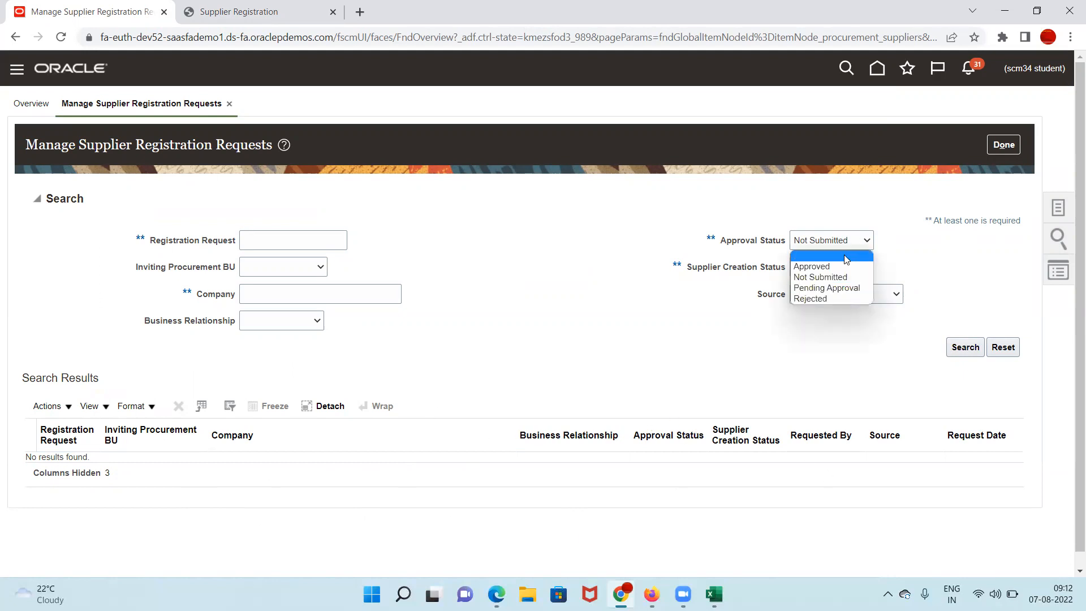
left_click(844, 289)
left_click(869, 244)
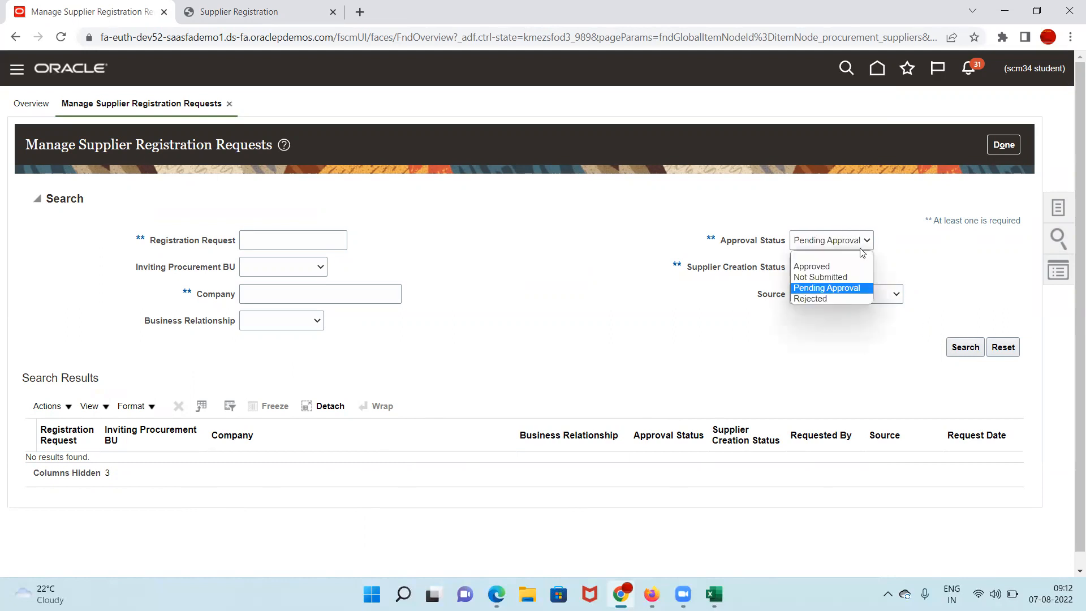
left_click(841, 290)
left_click(960, 350)
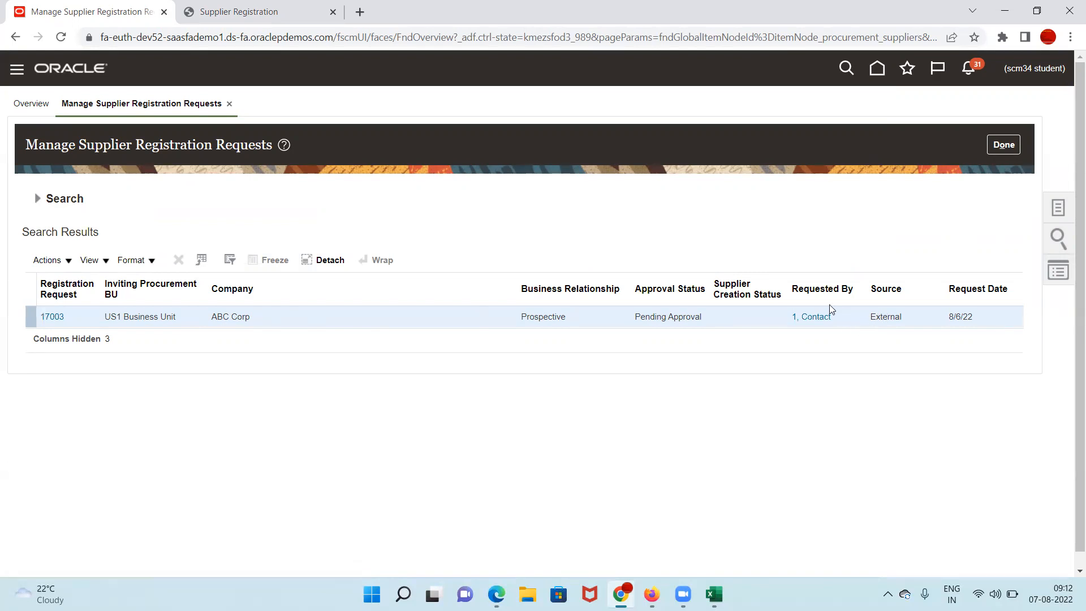
mouse_move(810, 325)
left_click(52, 316)
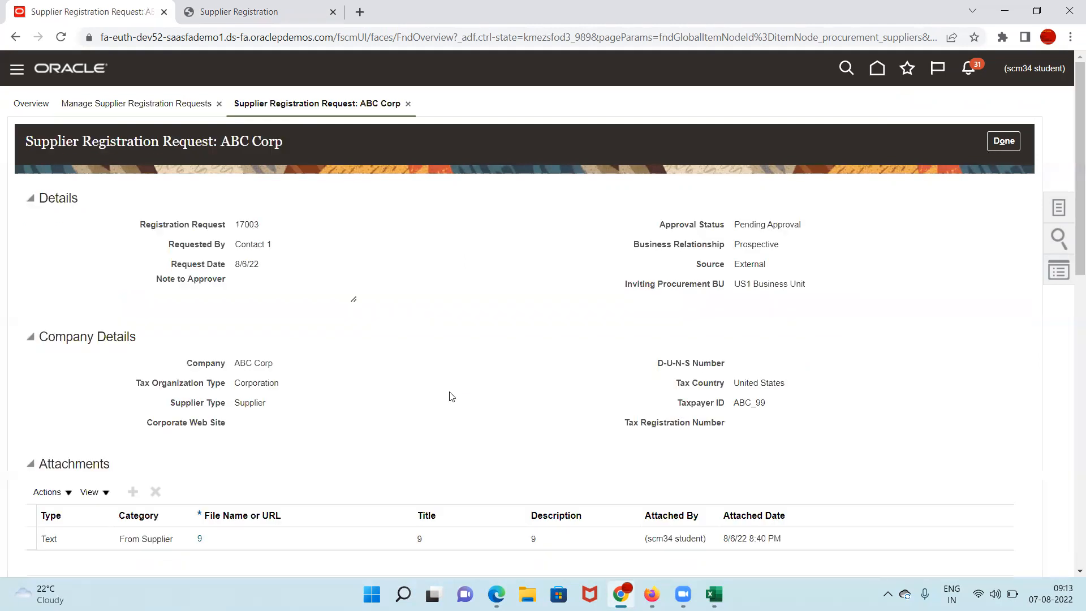
scroll(453, 403, "down", 8)
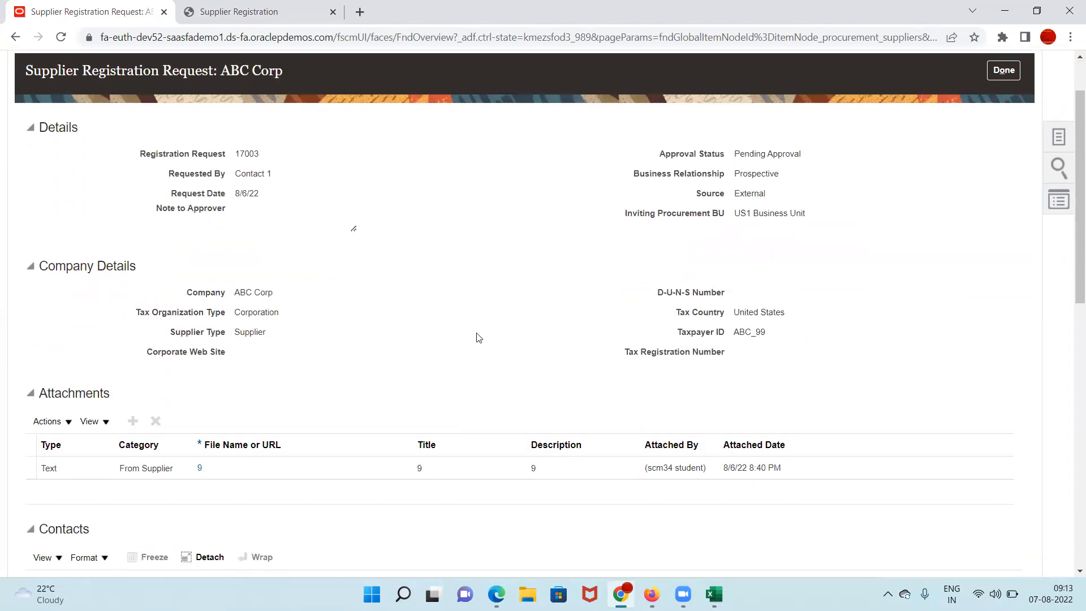
scroll(485, 333, "down", 5)
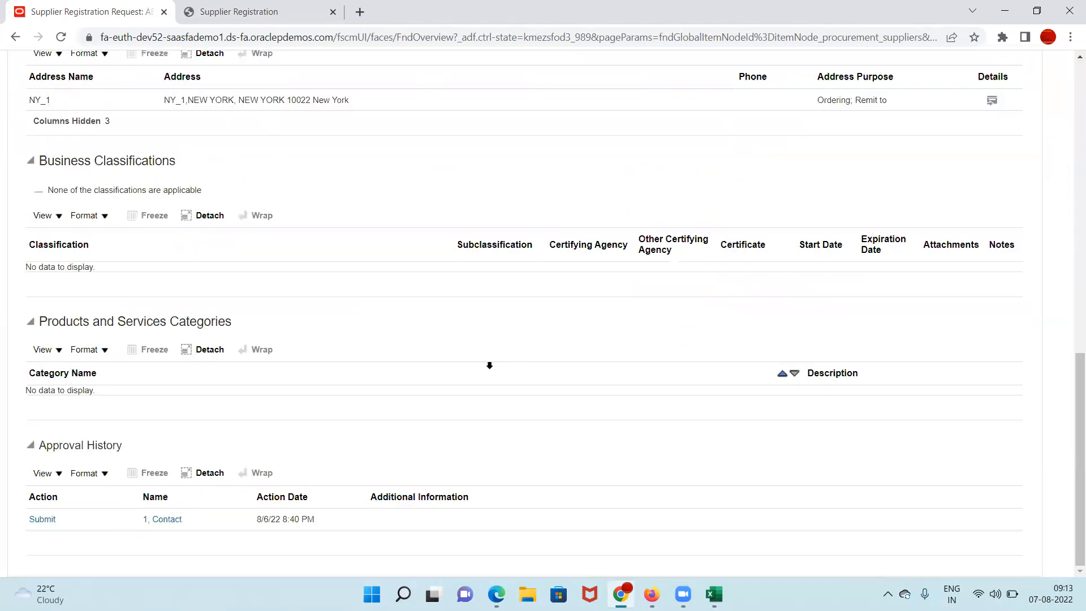
left_click(37, 520)
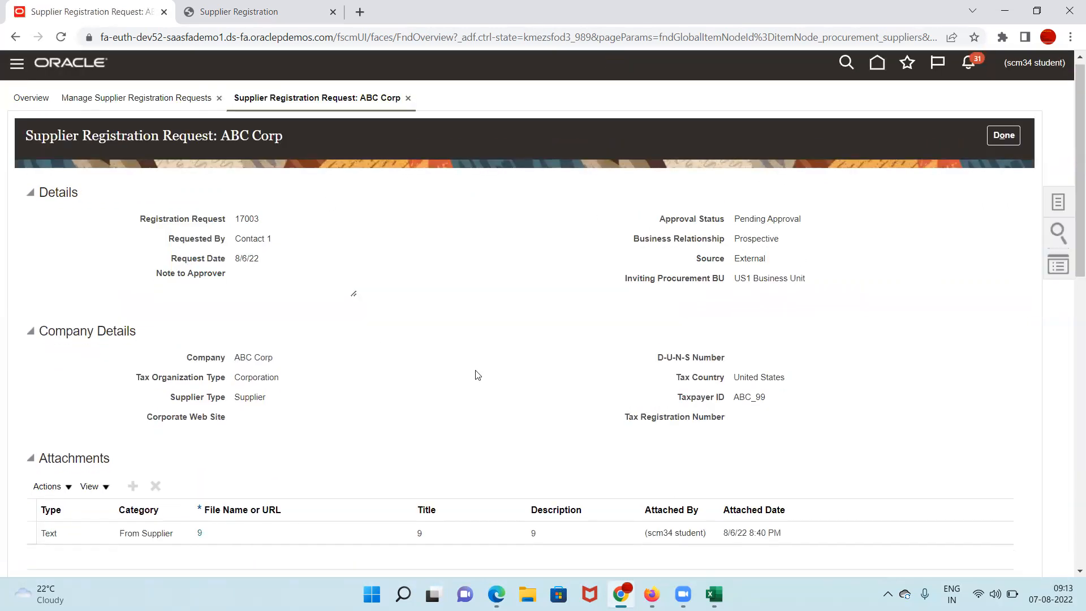
scroll(476, 368, "down", 15)
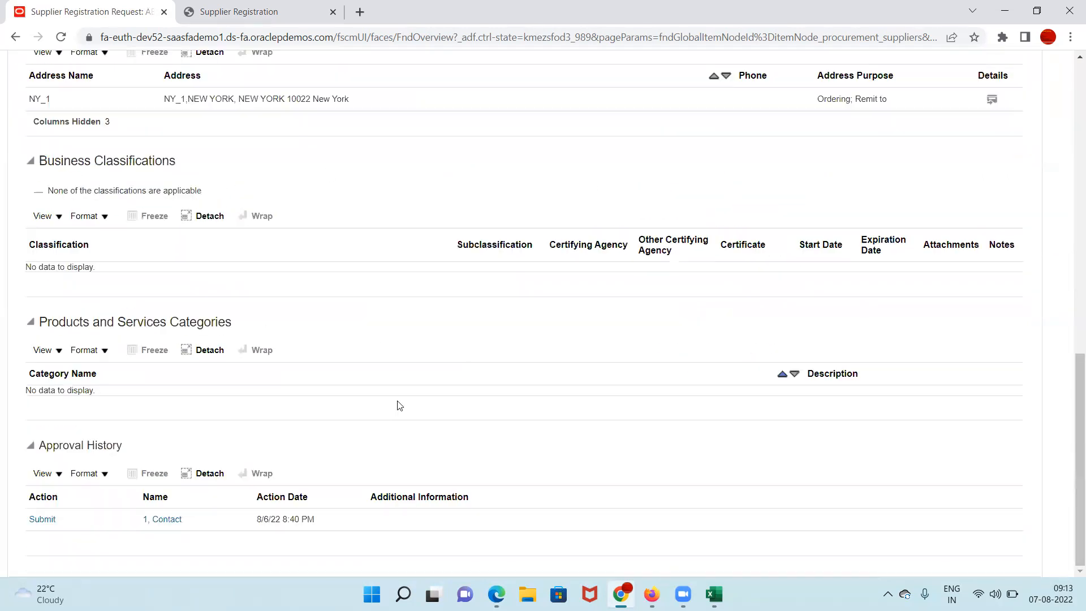
left_click(47, 519)
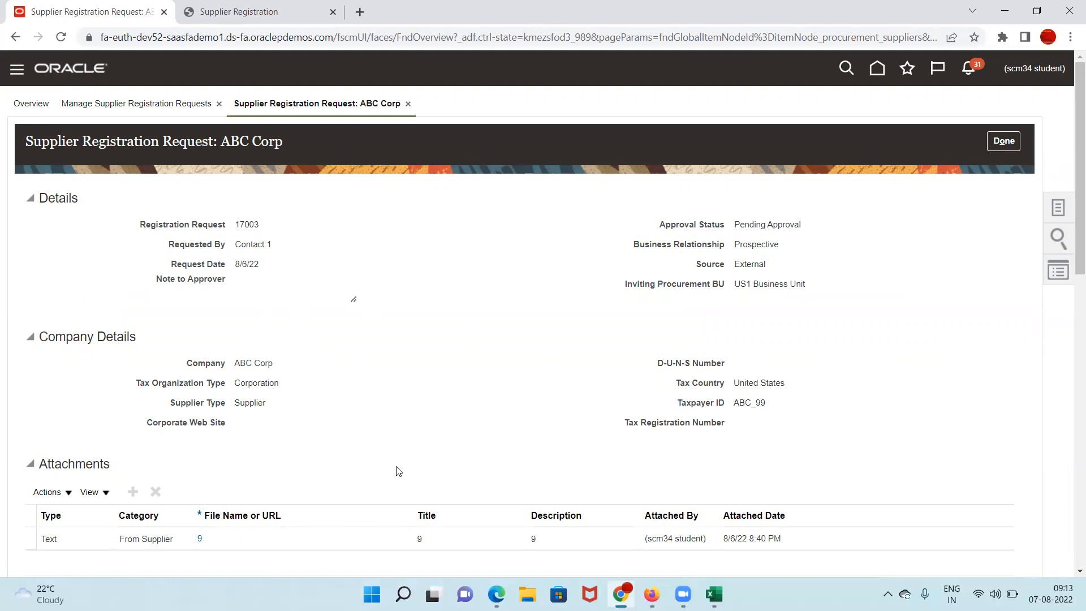
scroll(399, 471, "down", 14)
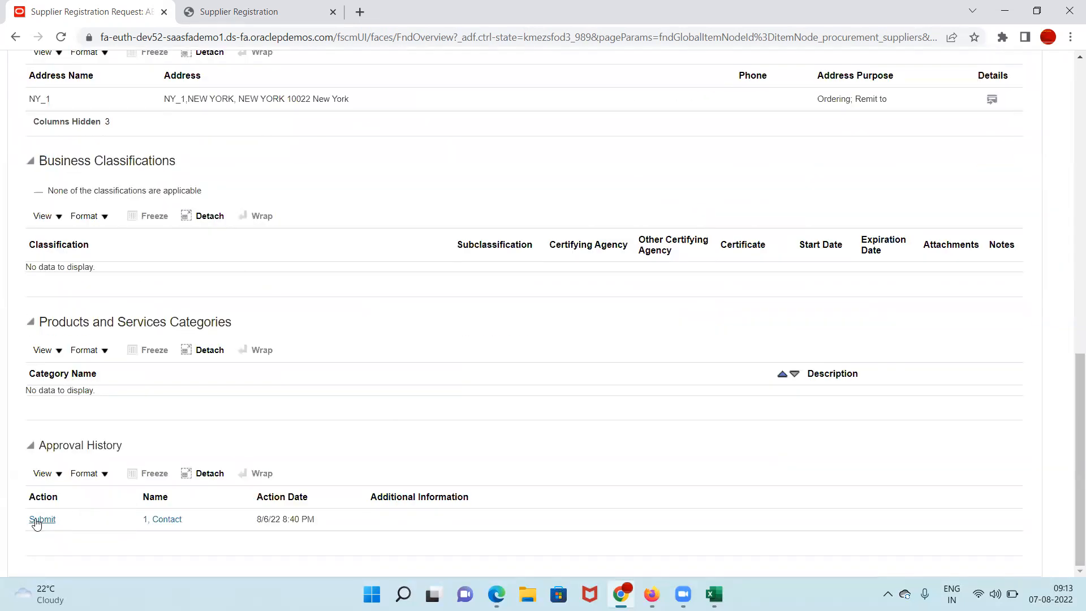
left_click(49, 521)
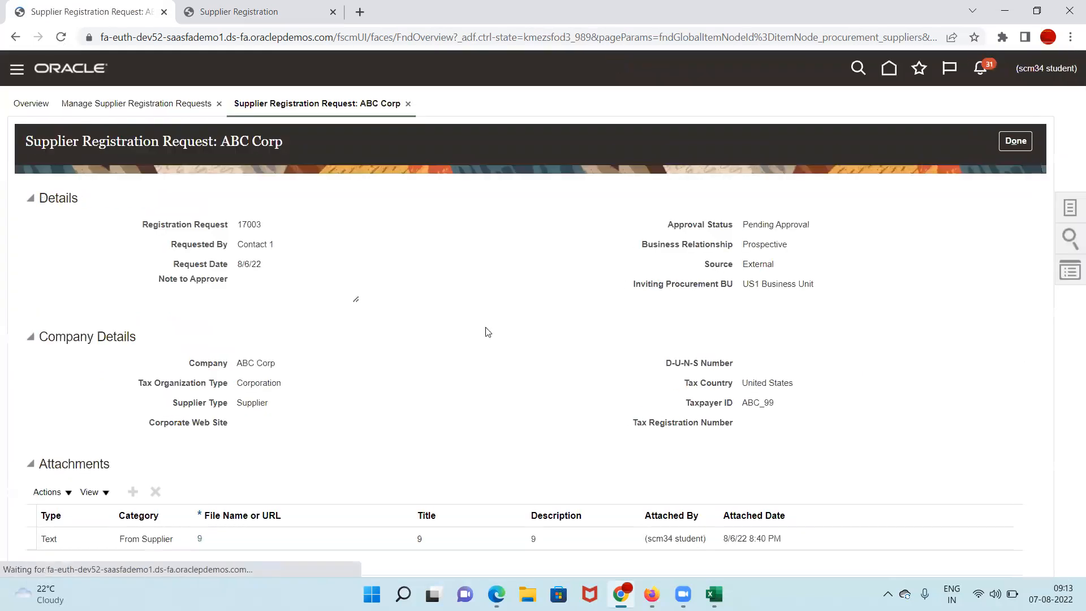
left_click(1008, 138)
Step: Refresh the page, check notifications, and reopen registration request 17003
left_click(965, 348)
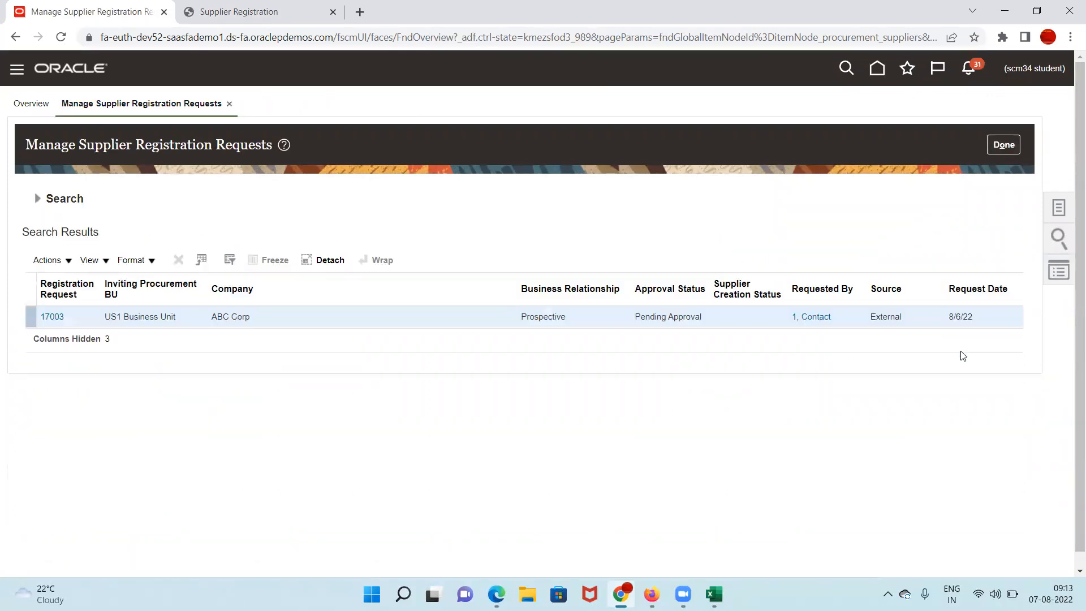
left_click(974, 71)
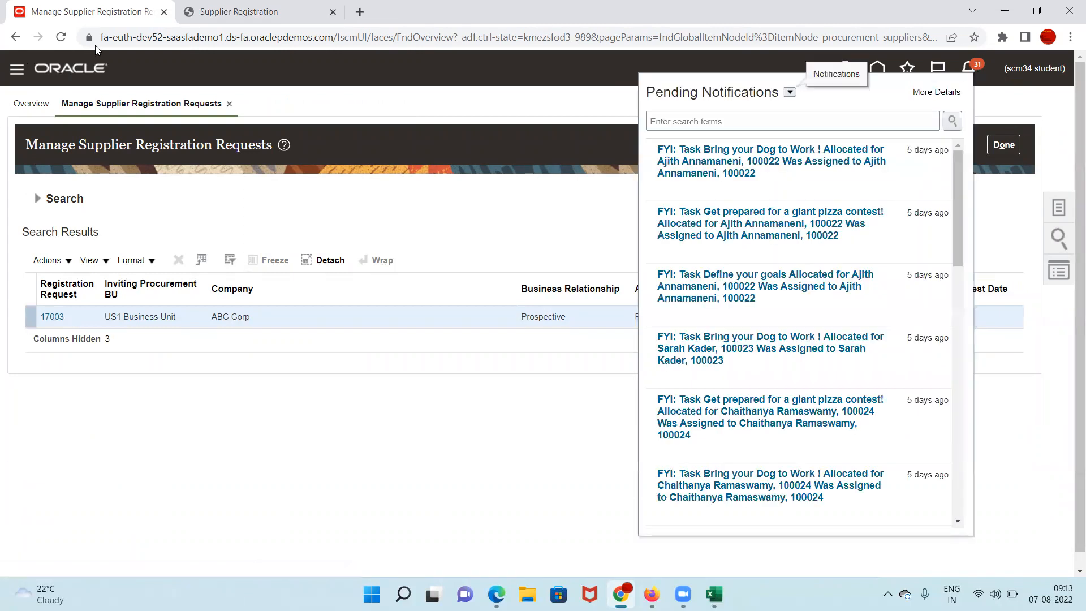
left_click(60, 37)
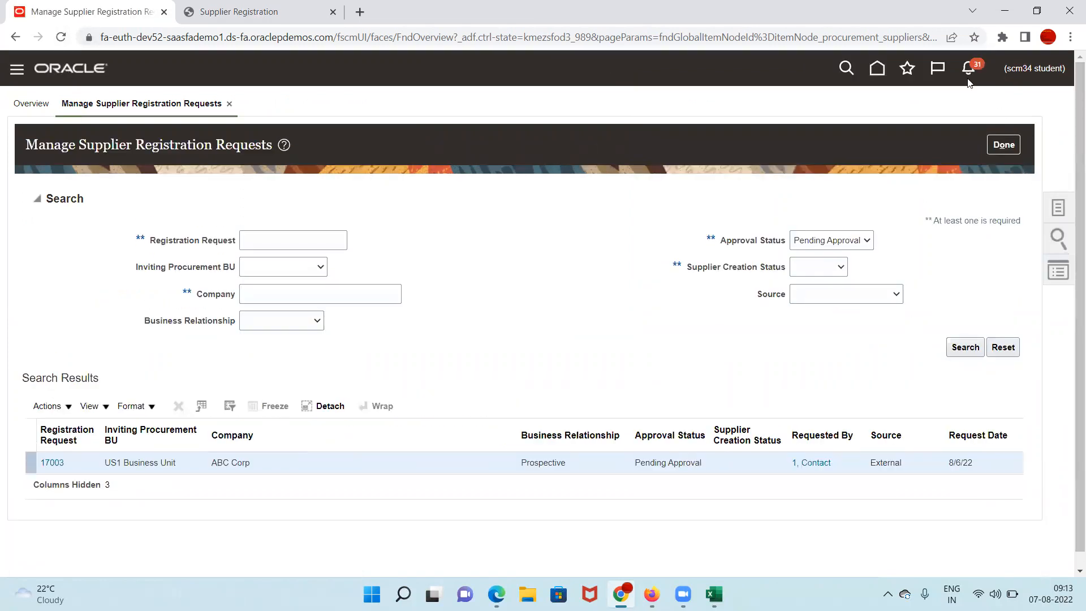
left_click(968, 69)
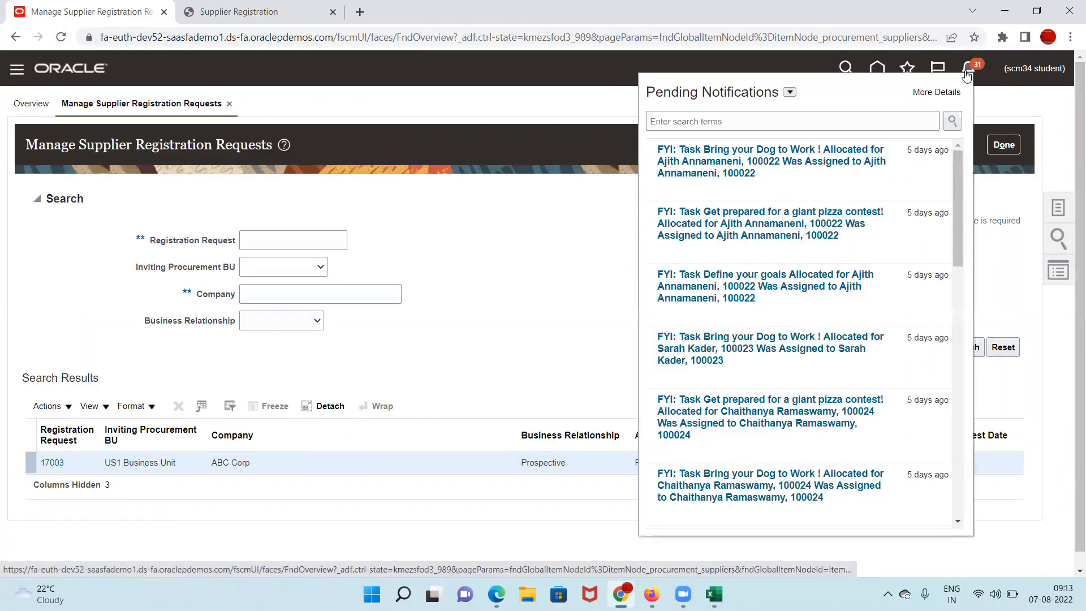
left_click(528, 292)
left_click(57, 463)
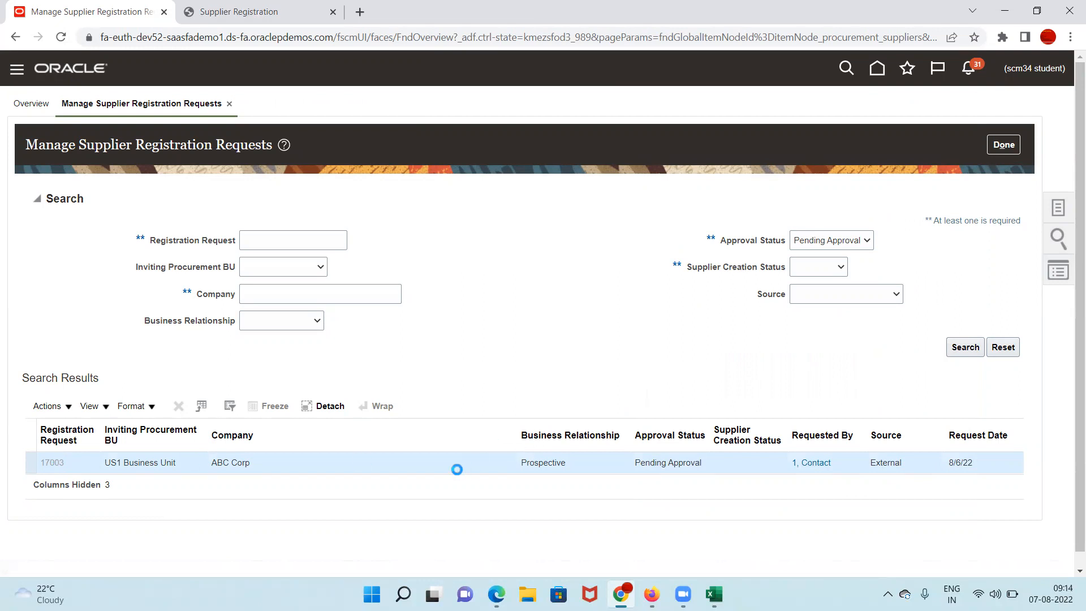
Step: Review the lower sections of ABC Corp request 17003, including its approval history
scroll(396, 527, "down", 10)
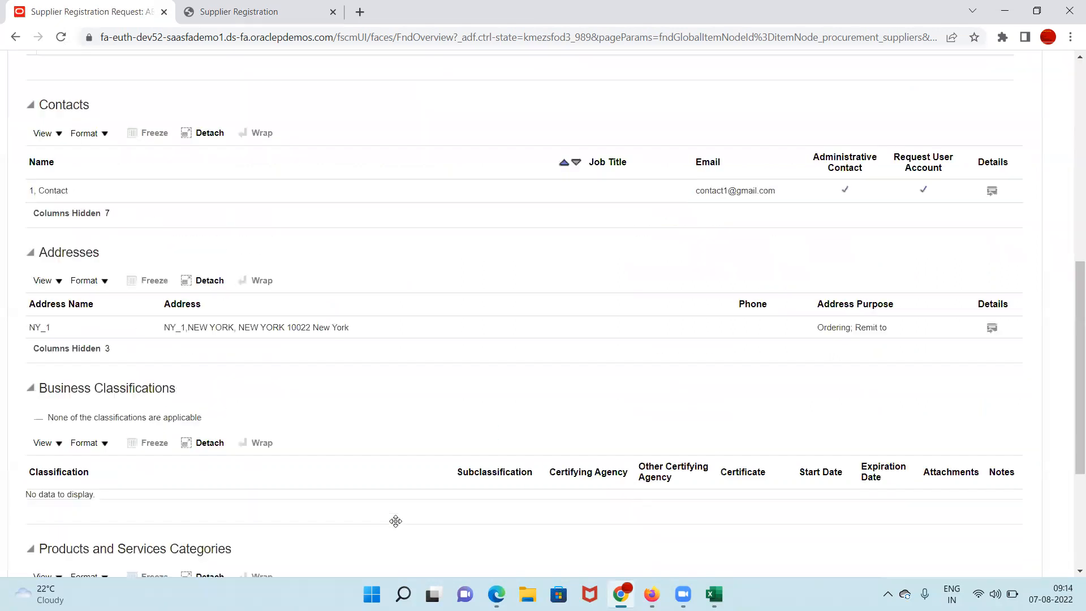
scroll(396, 532, "down", 4)
left_click(32, 519)
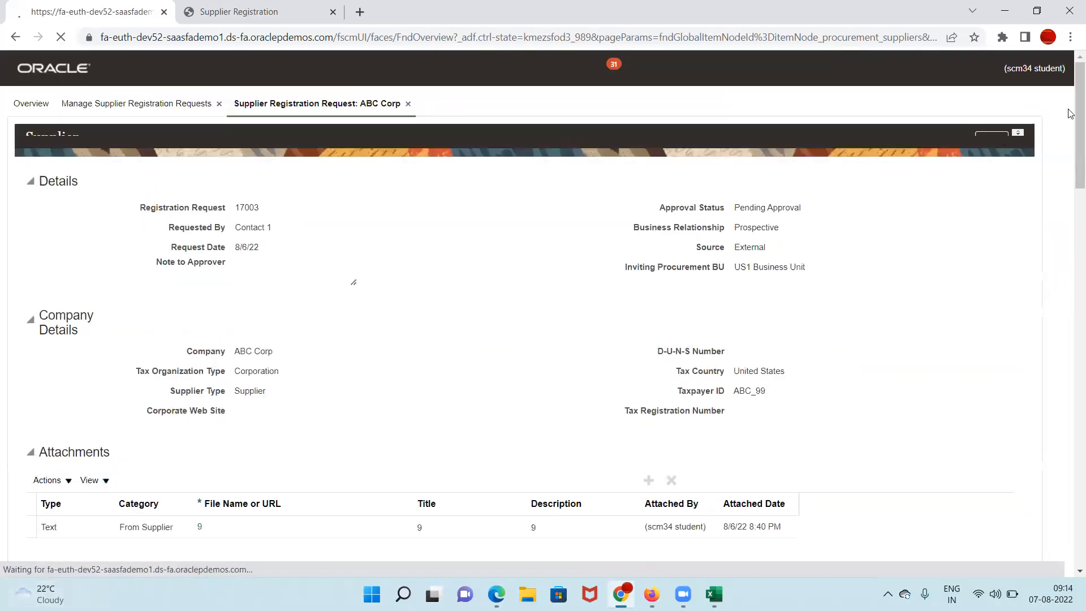
scroll(473, 219, "down", 12)
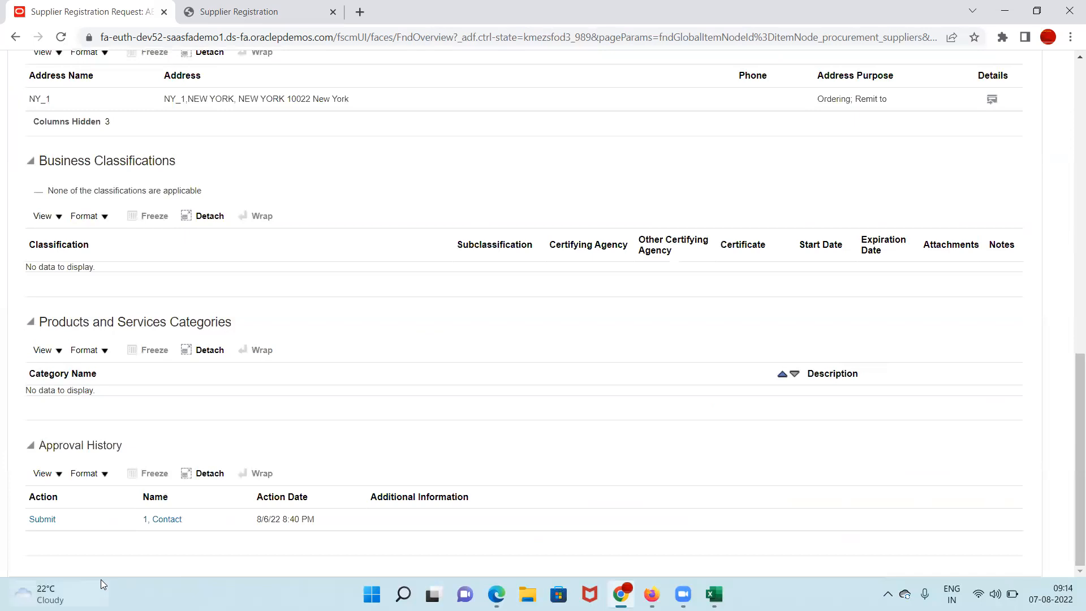
left_click(41, 520)
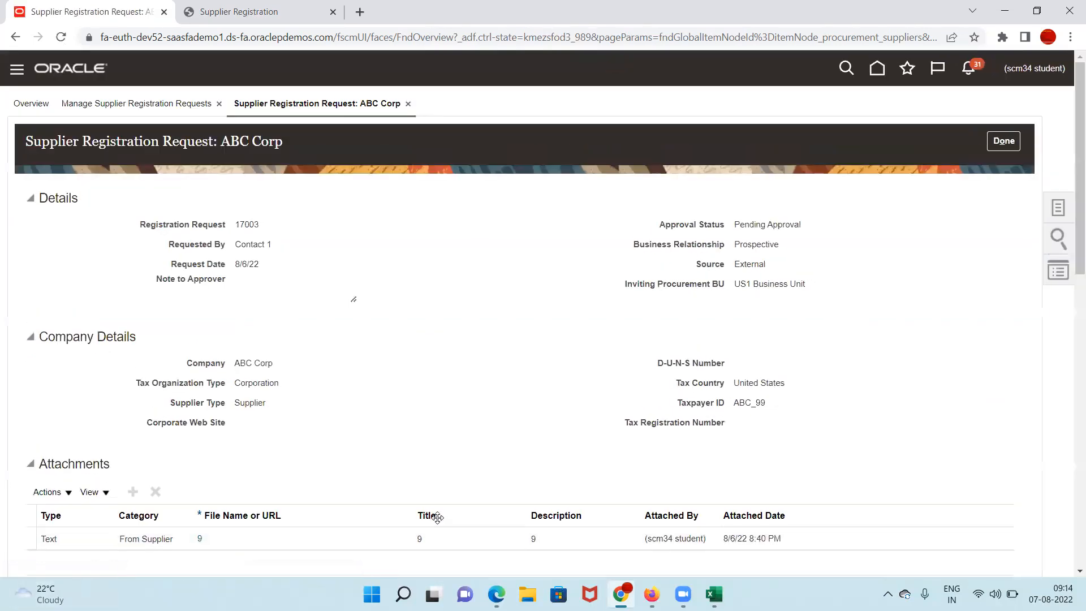
scroll(411, 518, "down", 6)
scroll(413, 519, "down", 5)
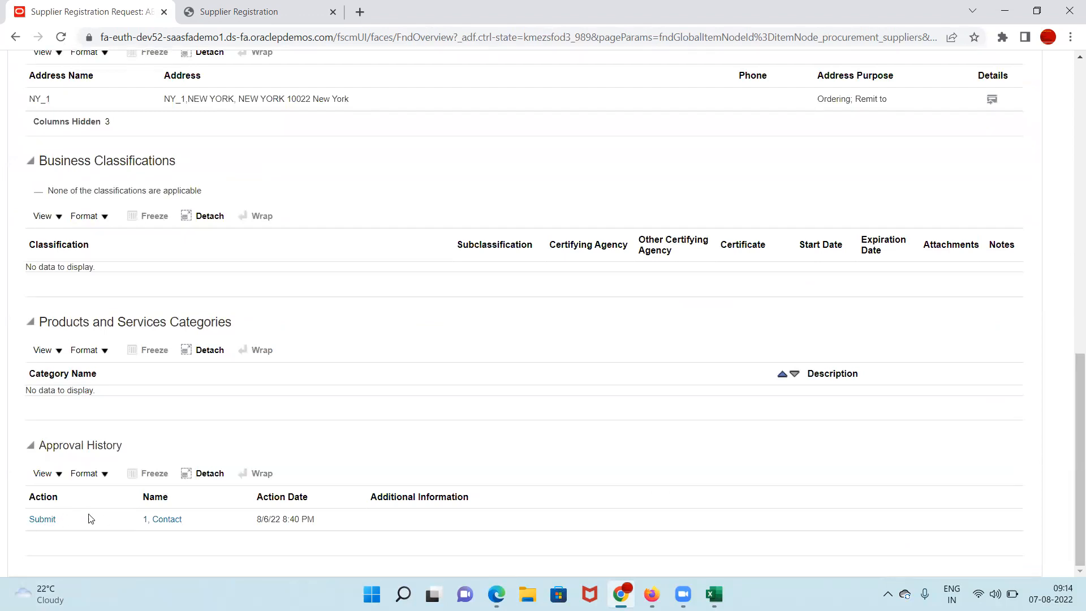
scroll(90, 519, "up", 12)
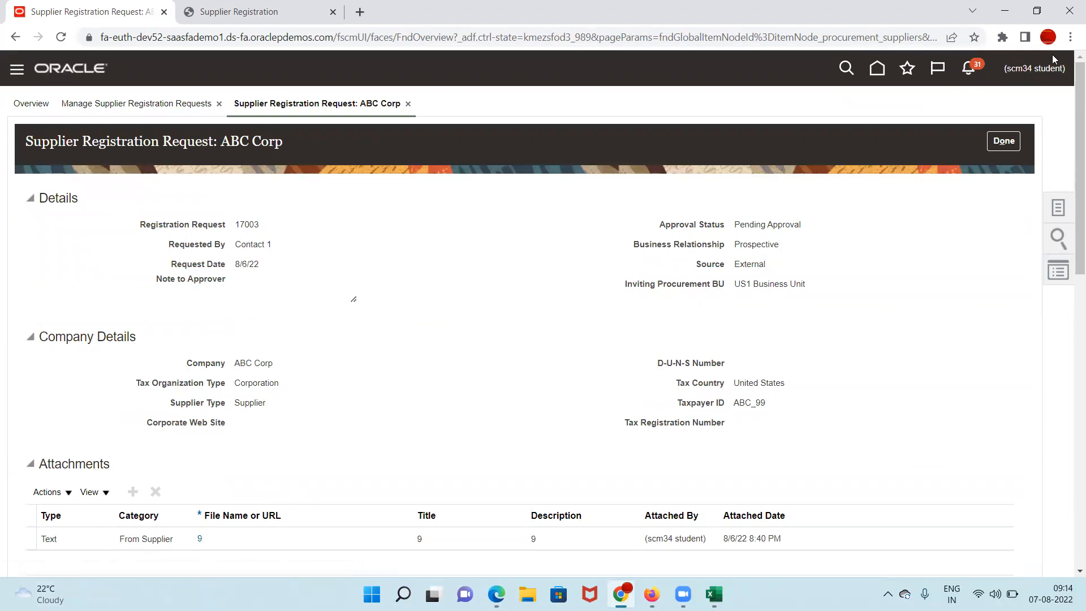
Step: Check pending notifications, then close request 17003 with Done to return to the results
left_click(971, 71)
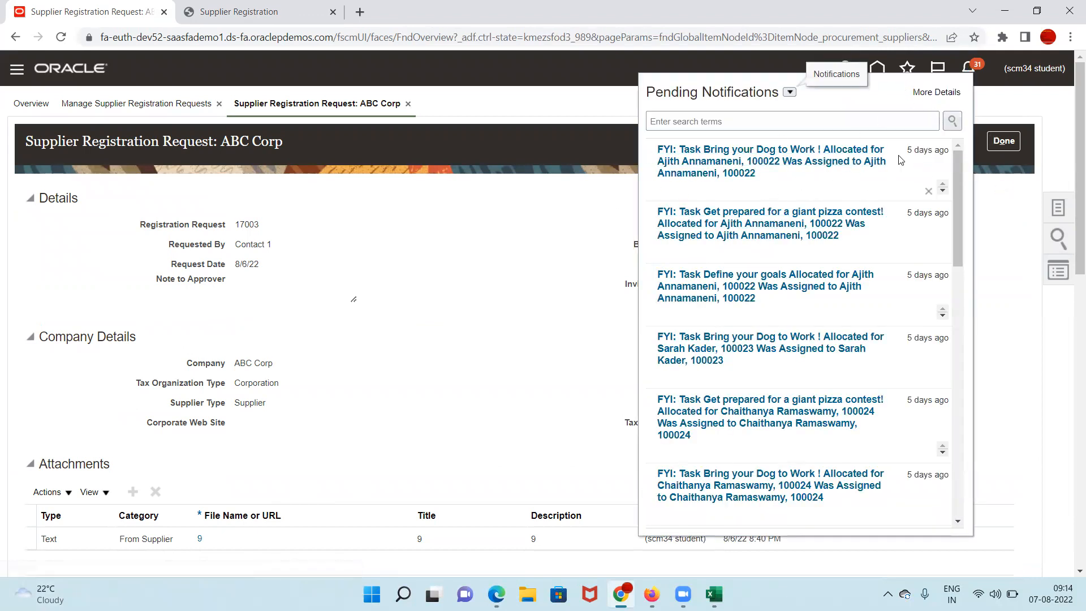
left_click(531, 199)
scroll(280, 501, "down", 1)
scroll(226, 509, "down", 10)
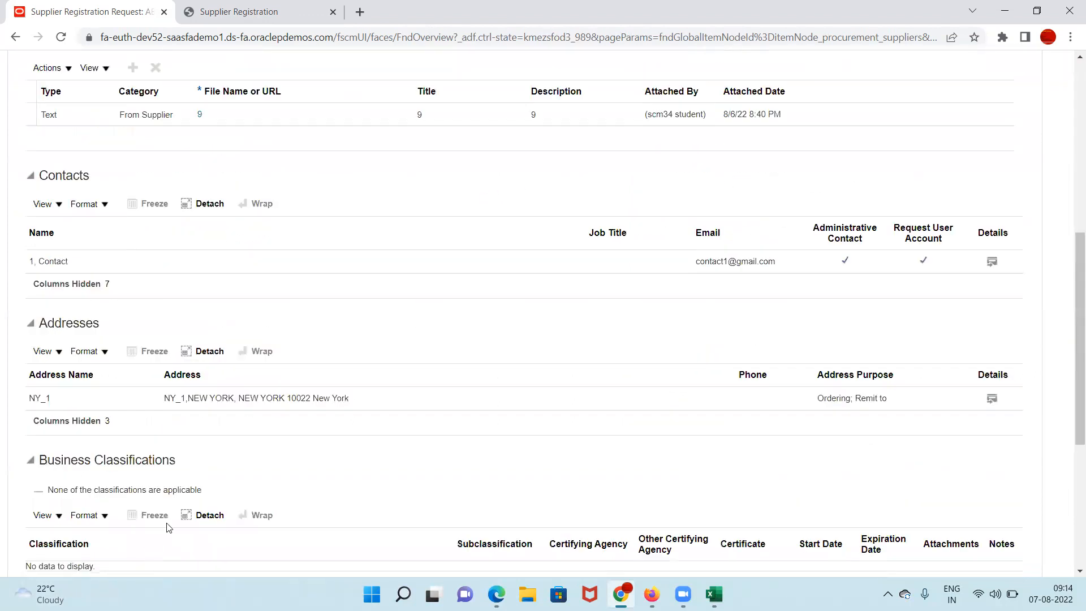
scroll(1070, 169, "up", 5)
scroll(1069, 169, "up", 10)
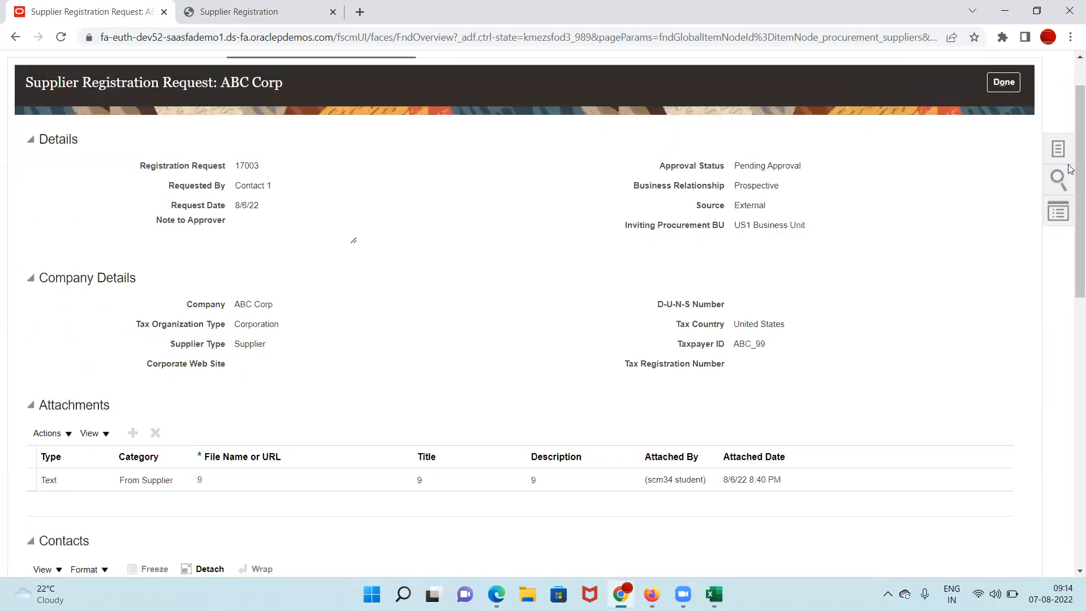
left_click(1009, 128)
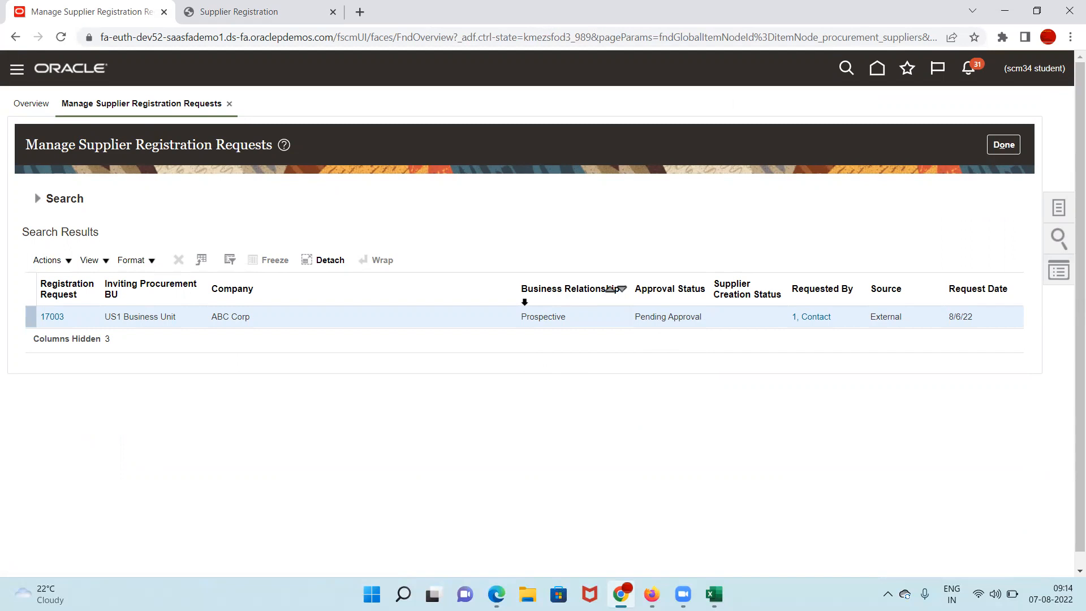
Step: Search for Approved requests with supplier creation status Error, then open request 6004's Error details
left_click(37, 199)
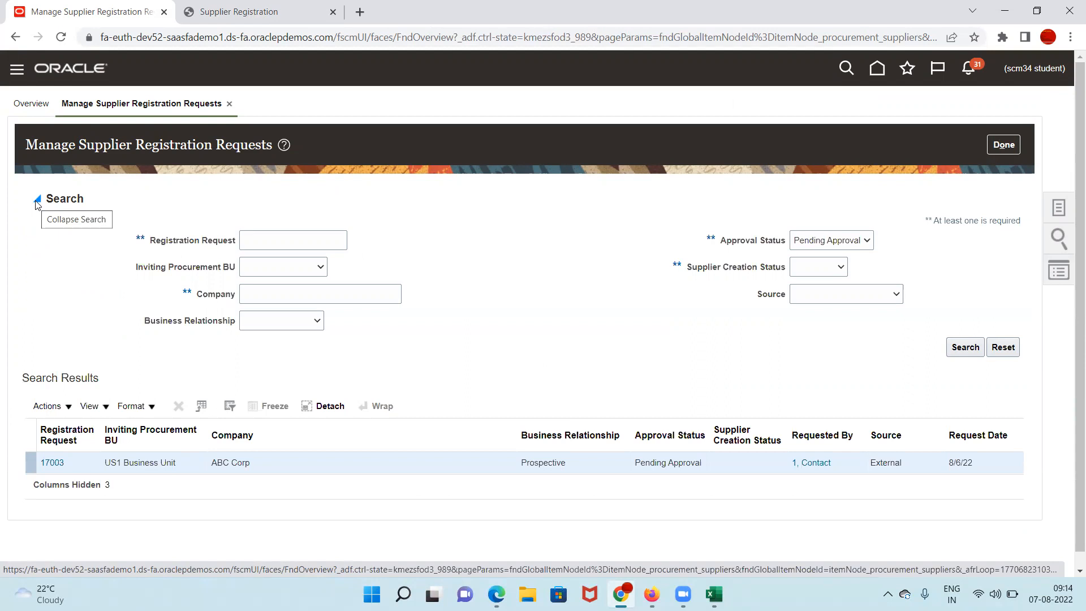
left_click(866, 241)
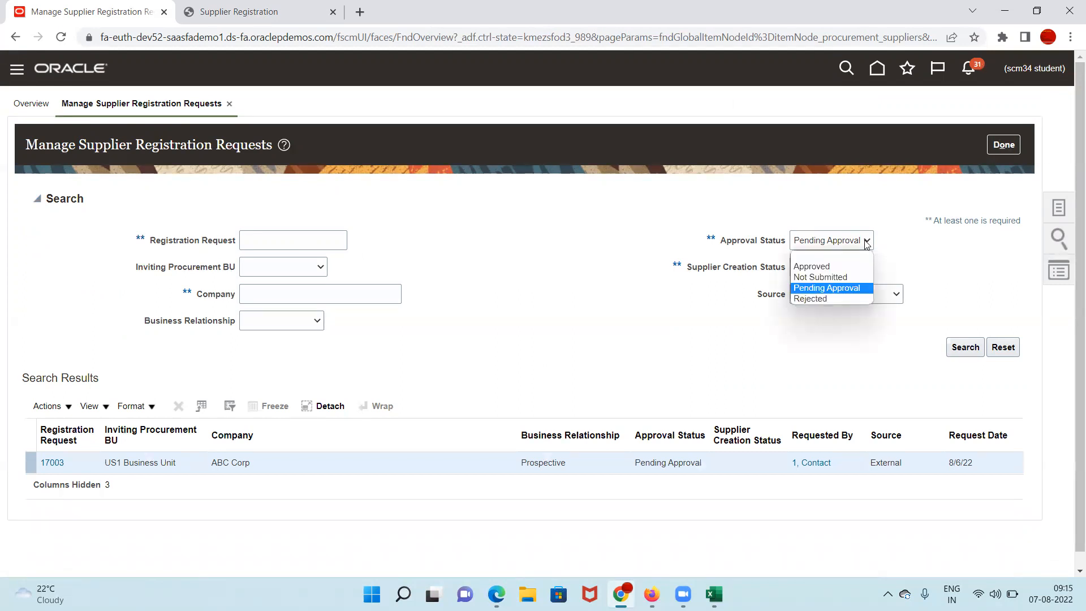
left_click(826, 267)
left_click_drag(687, 269, 791, 272)
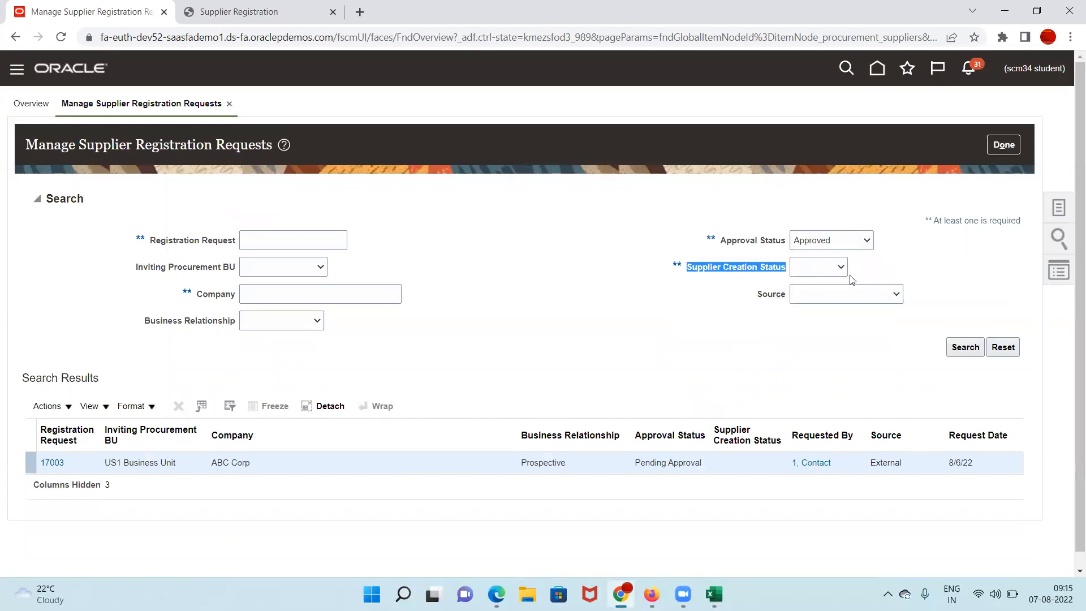
left_click(836, 268)
left_click(833, 314)
left_click(967, 349)
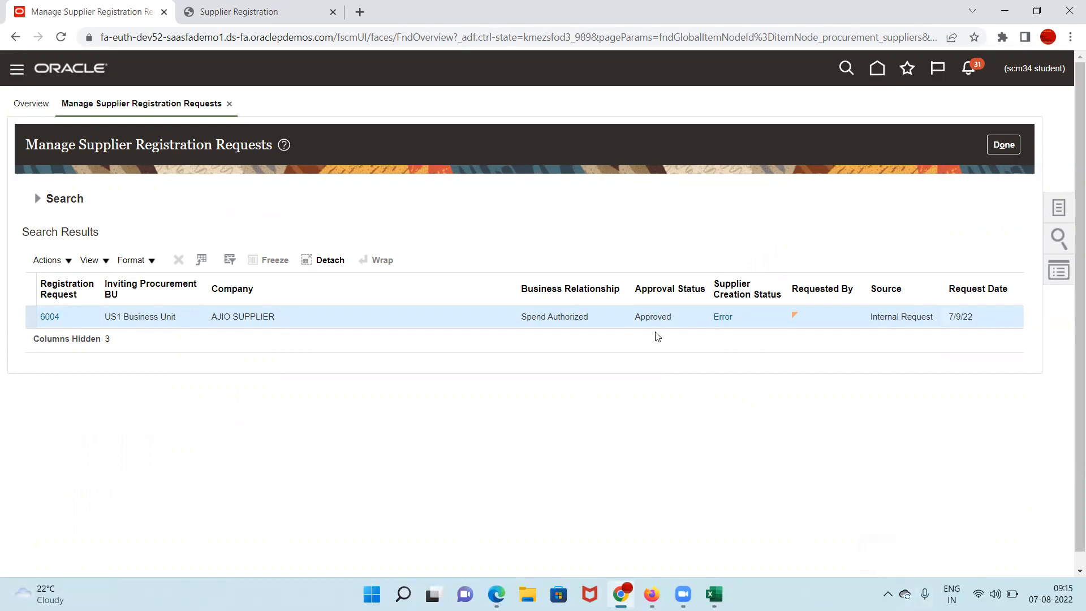
left_click(723, 318)
Step: Load the site home page from the bare domain URL and close the Supplier Registration tab
left_click_drag(334, 35, 1069, 87)
key("BackSpace")
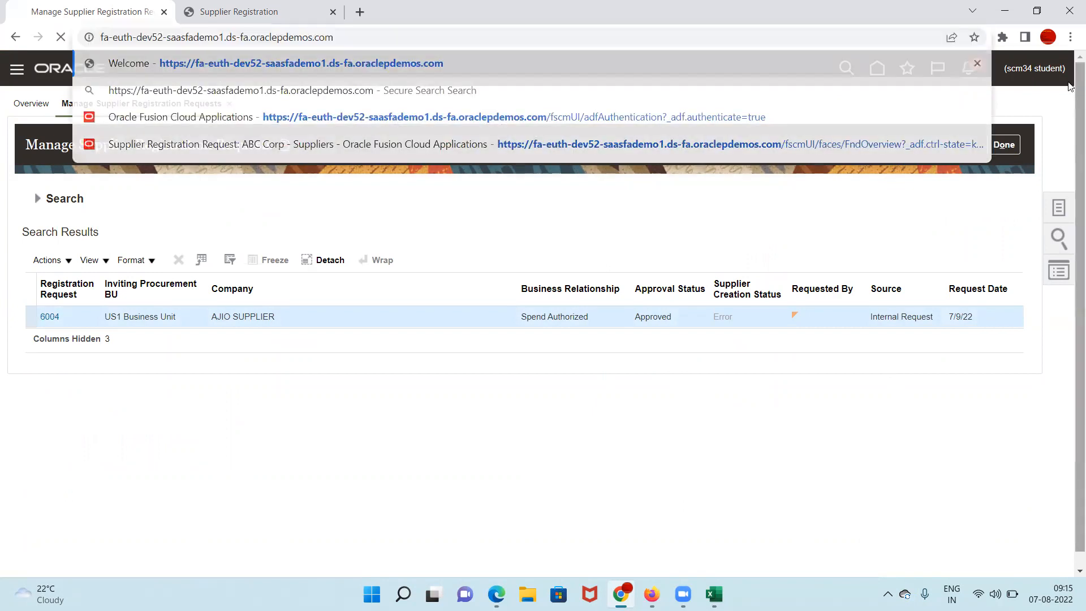
key("Return")
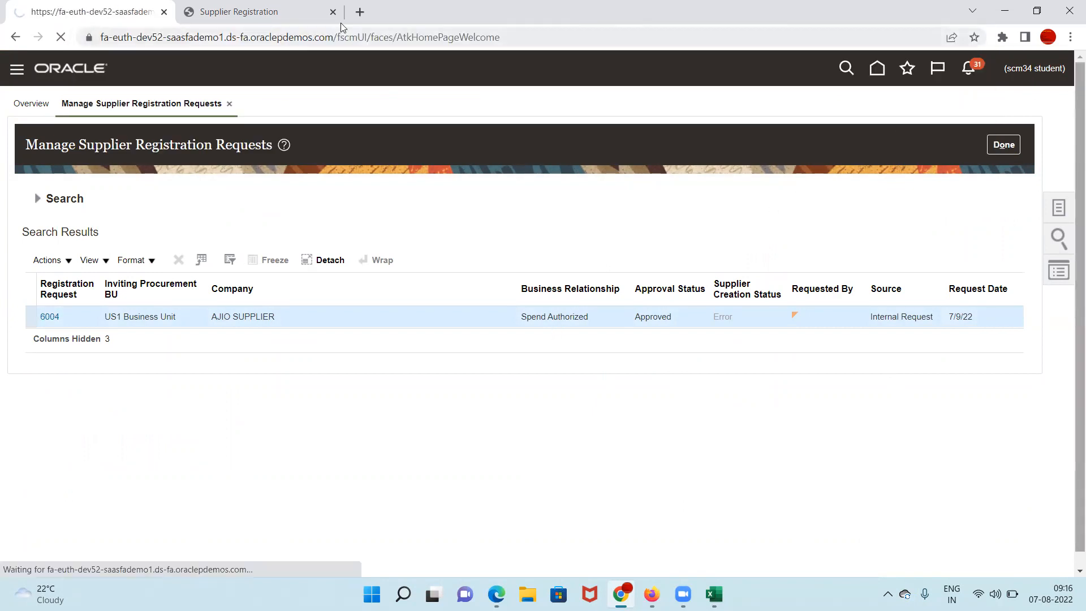
left_click(315, 15)
left_click(332, 12)
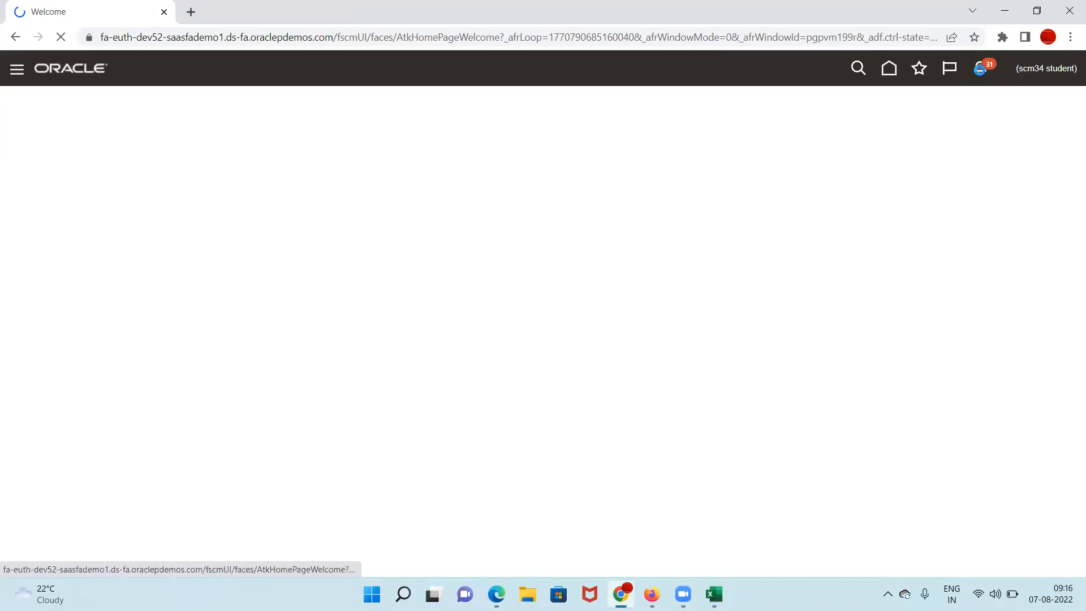
Step: Check notifications, then go to Procurement > Suppliers from the Navigator
left_click(979, 72)
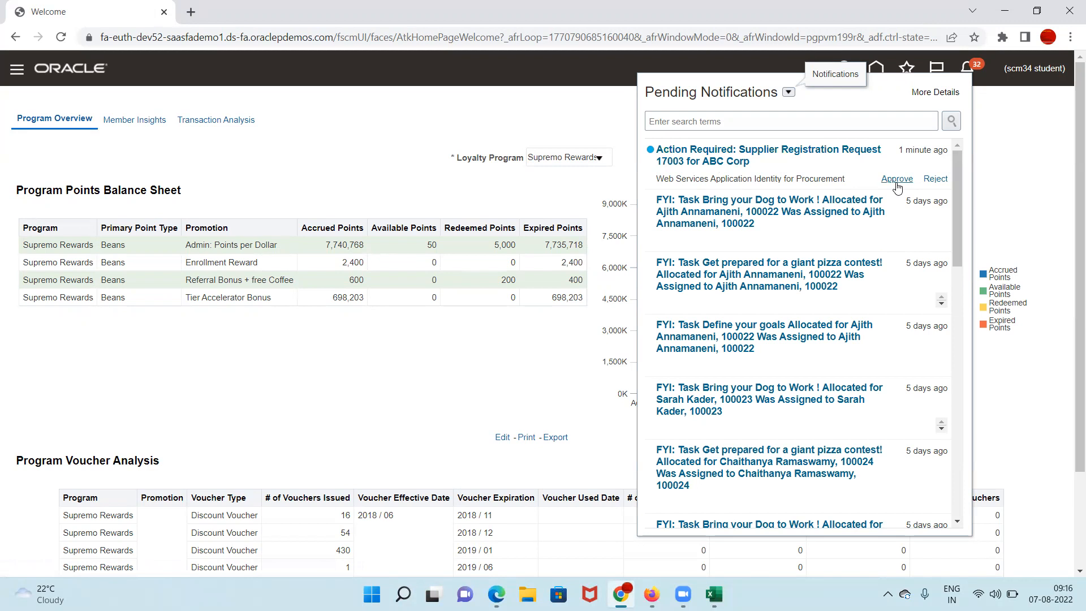
left_click(1042, 148)
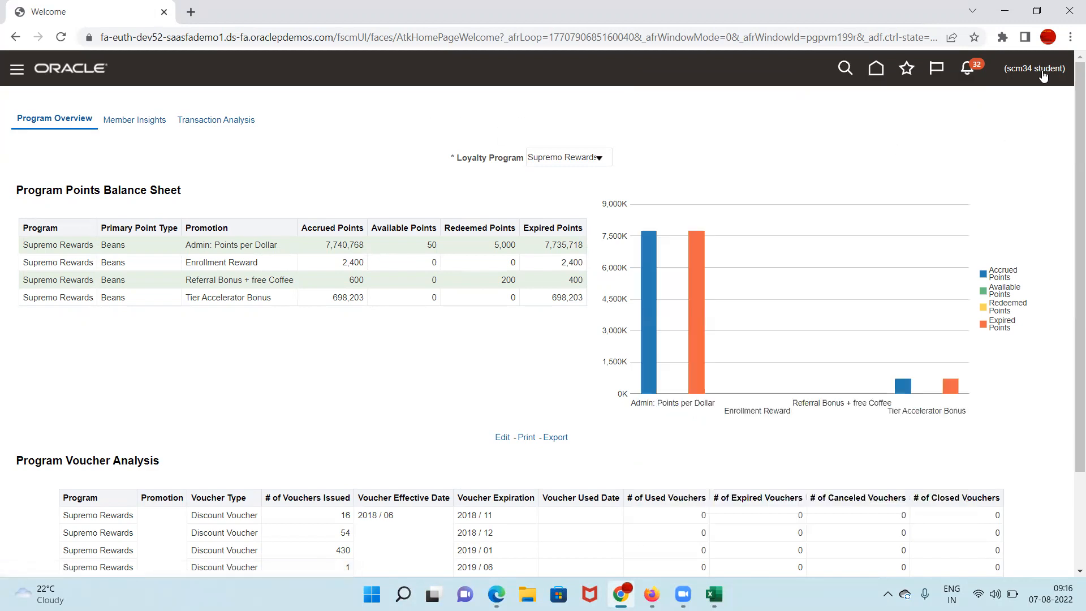
left_click(14, 79)
scroll(325, 300, "down", 1)
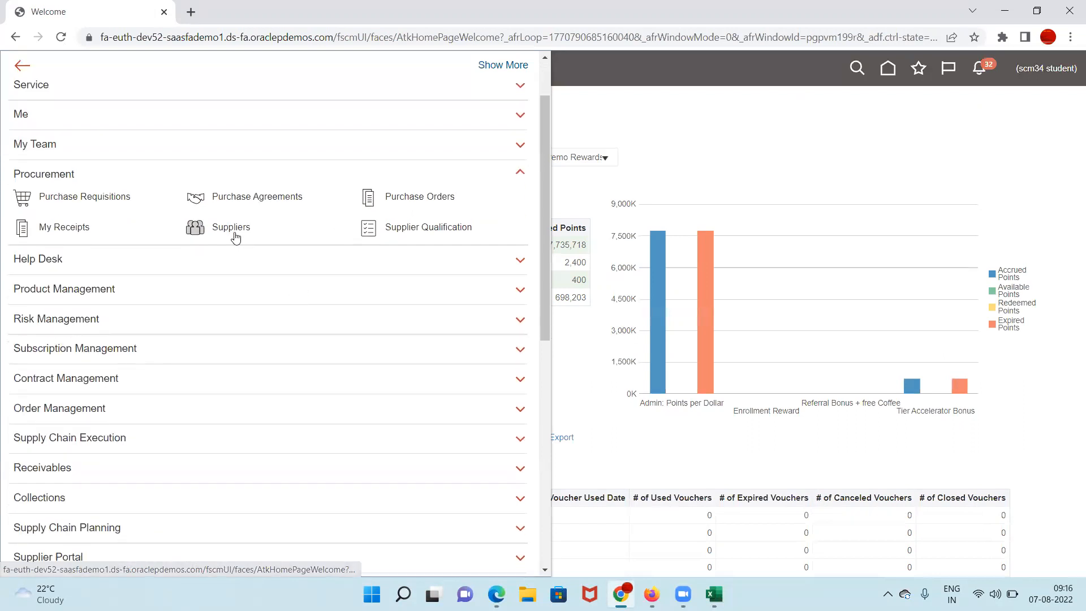
left_click(231, 229)
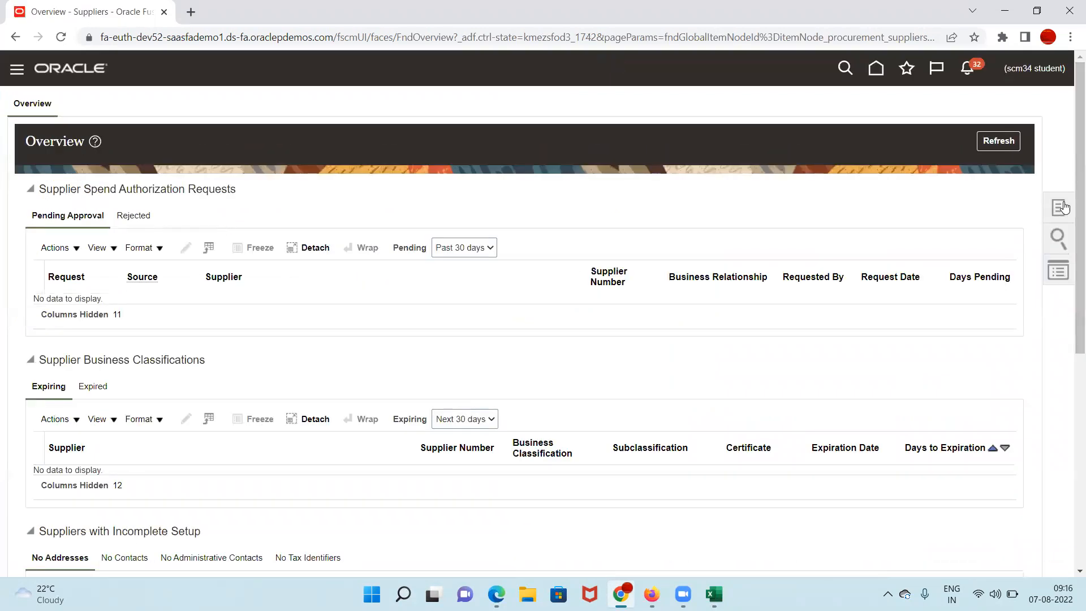
Step: Open request 17003 from Manage Supplier Registration Requests and scroll to its Approval History
left_click(1064, 207)
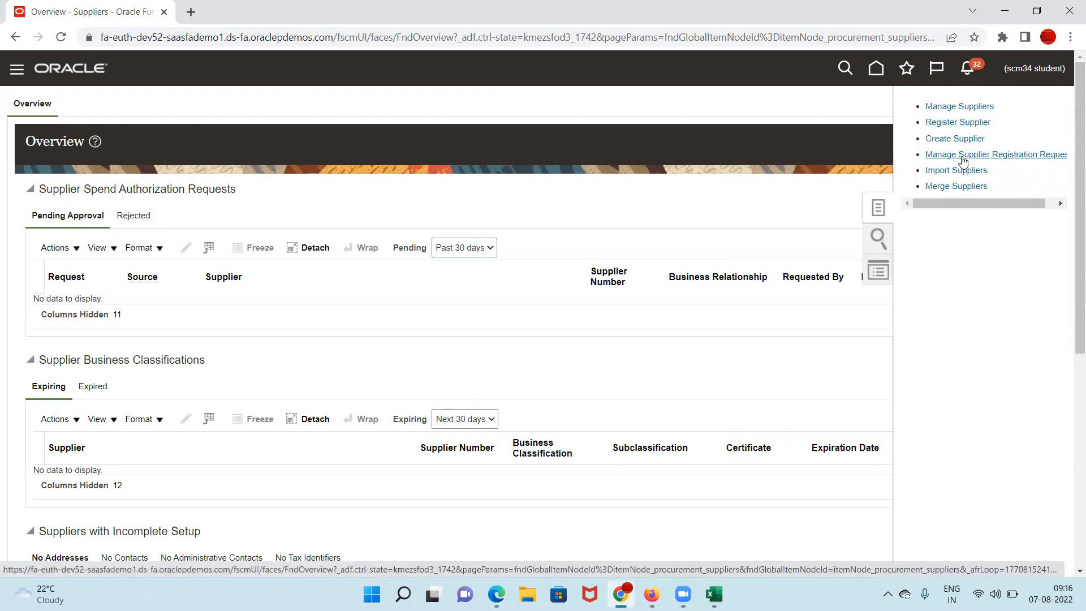
left_click(962, 157)
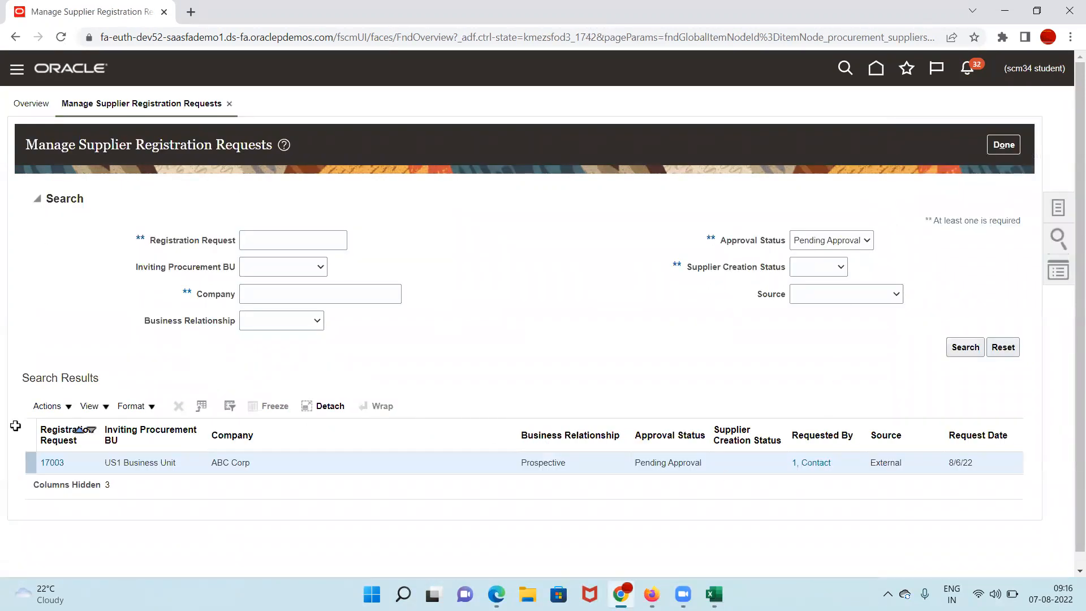
left_click(47, 465)
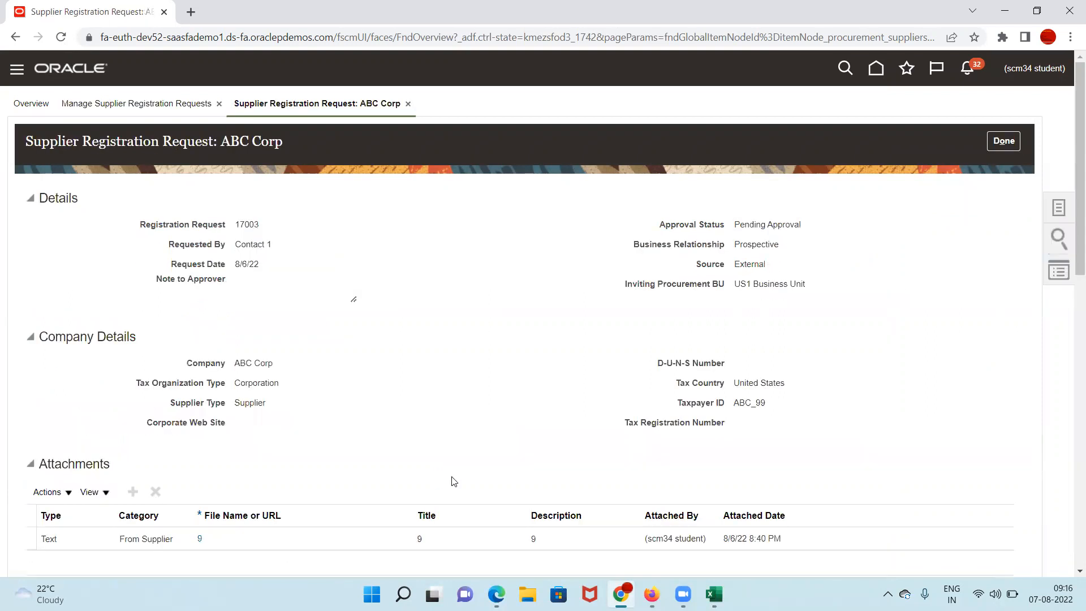
scroll(451, 479, "down", 10)
scroll(330, 407, "down", 4)
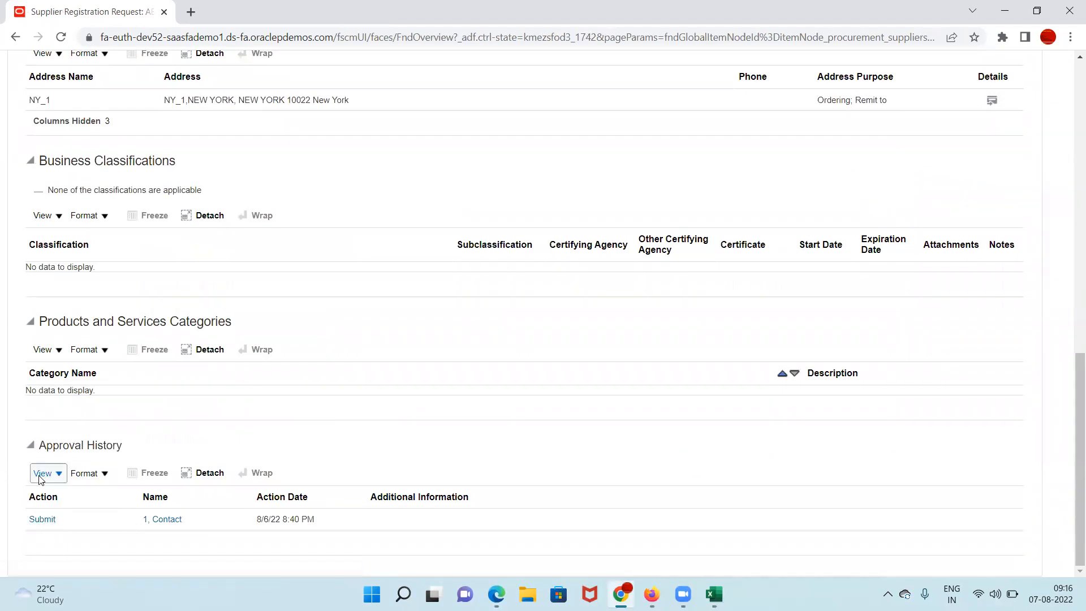
Step: View the Submit action details showing First Stage serial approval, close them, and click Done
left_click(39, 517)
left_click_drag(655, 512, 470, 517)
scroll(421, 406, "down", 1)
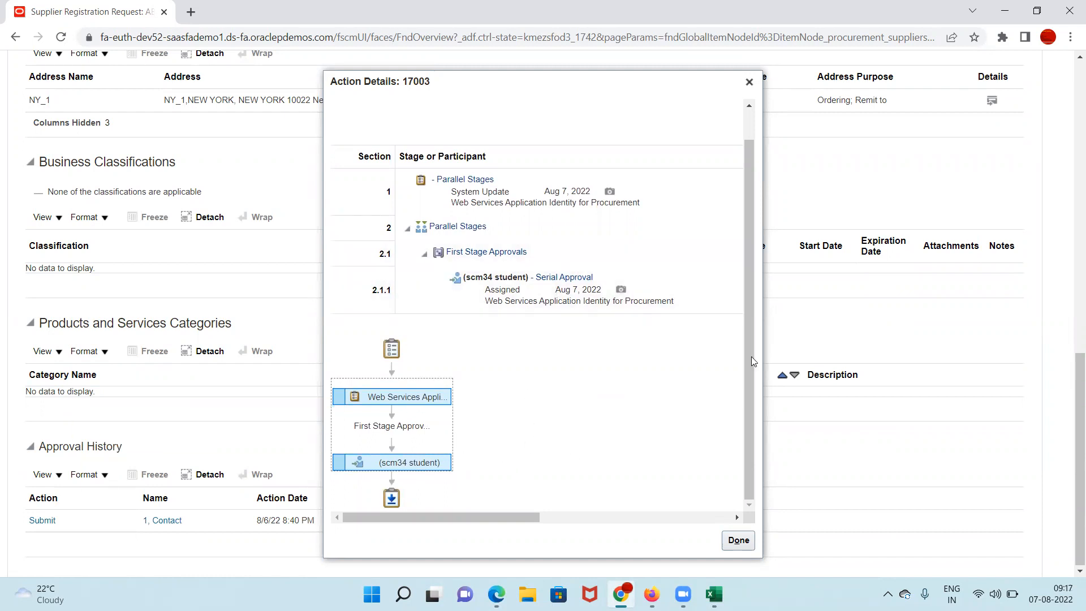
left_click(750, 83)
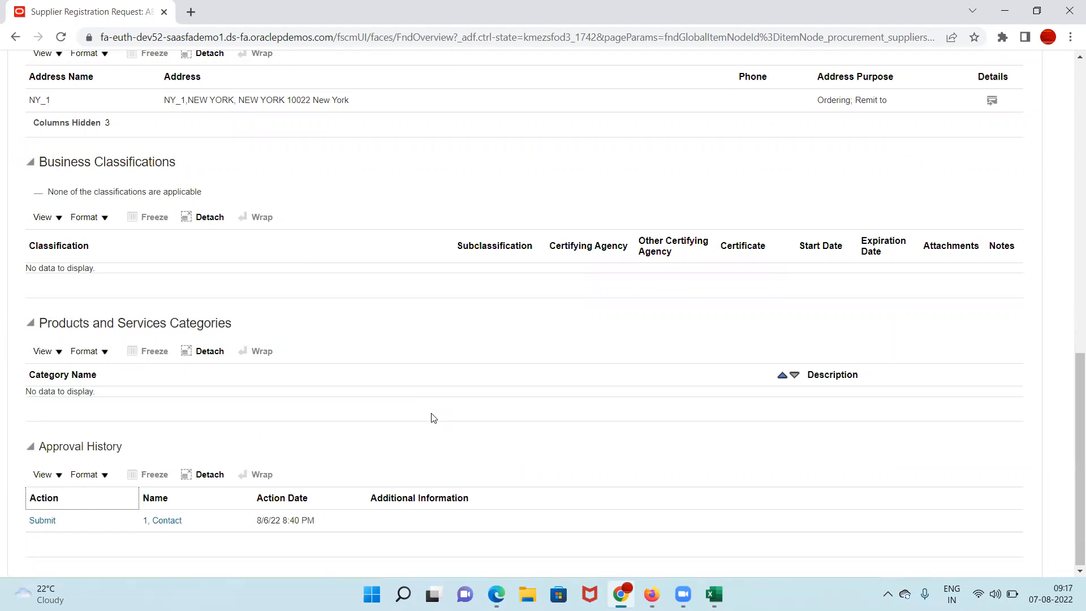
scroll(434, 418, "up", 20)
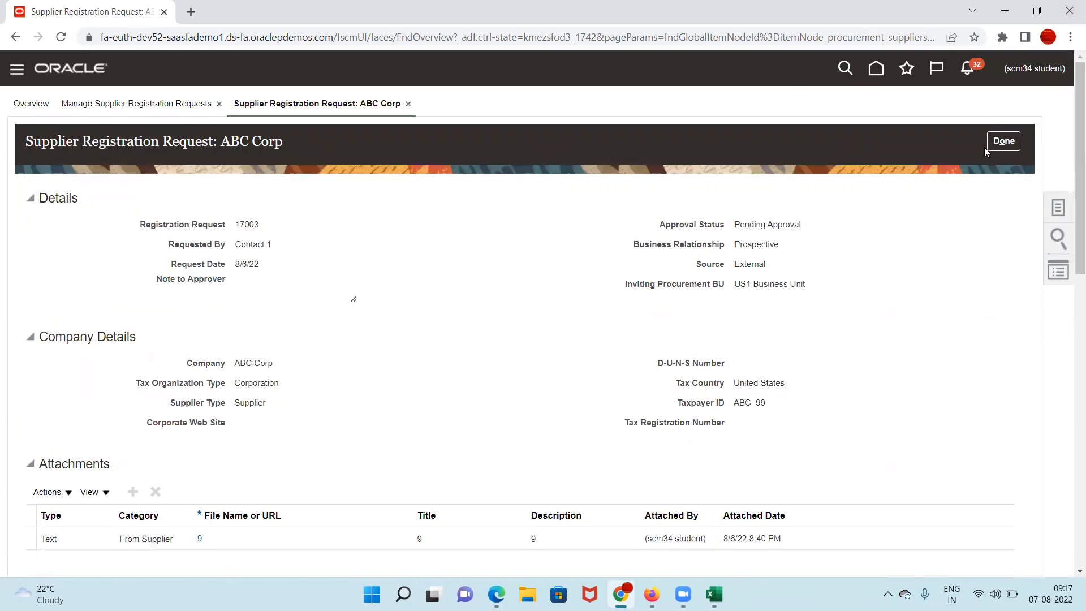
left_click(1006, 148)
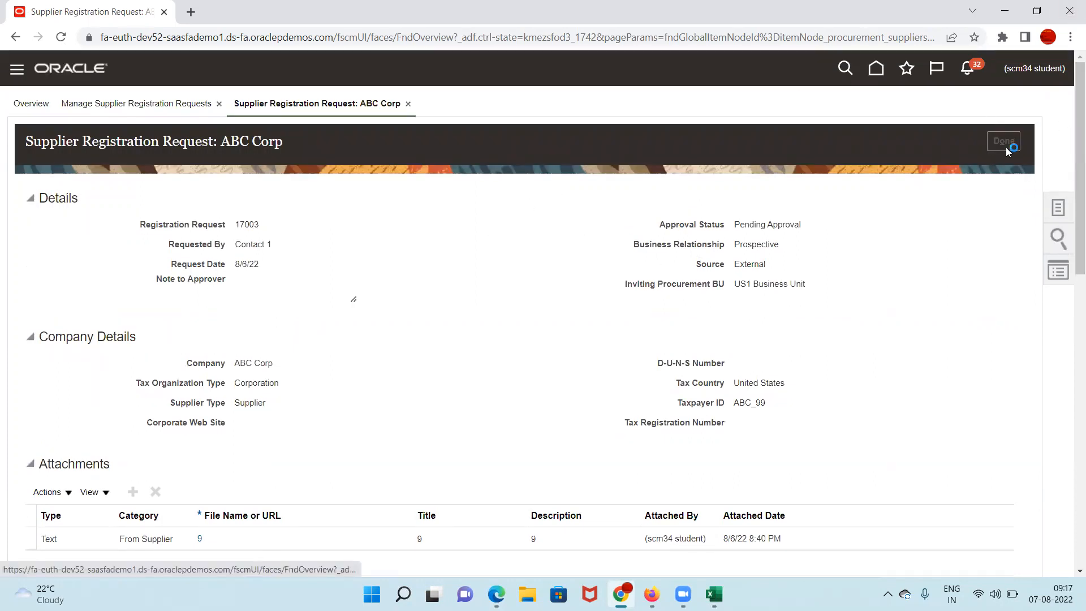